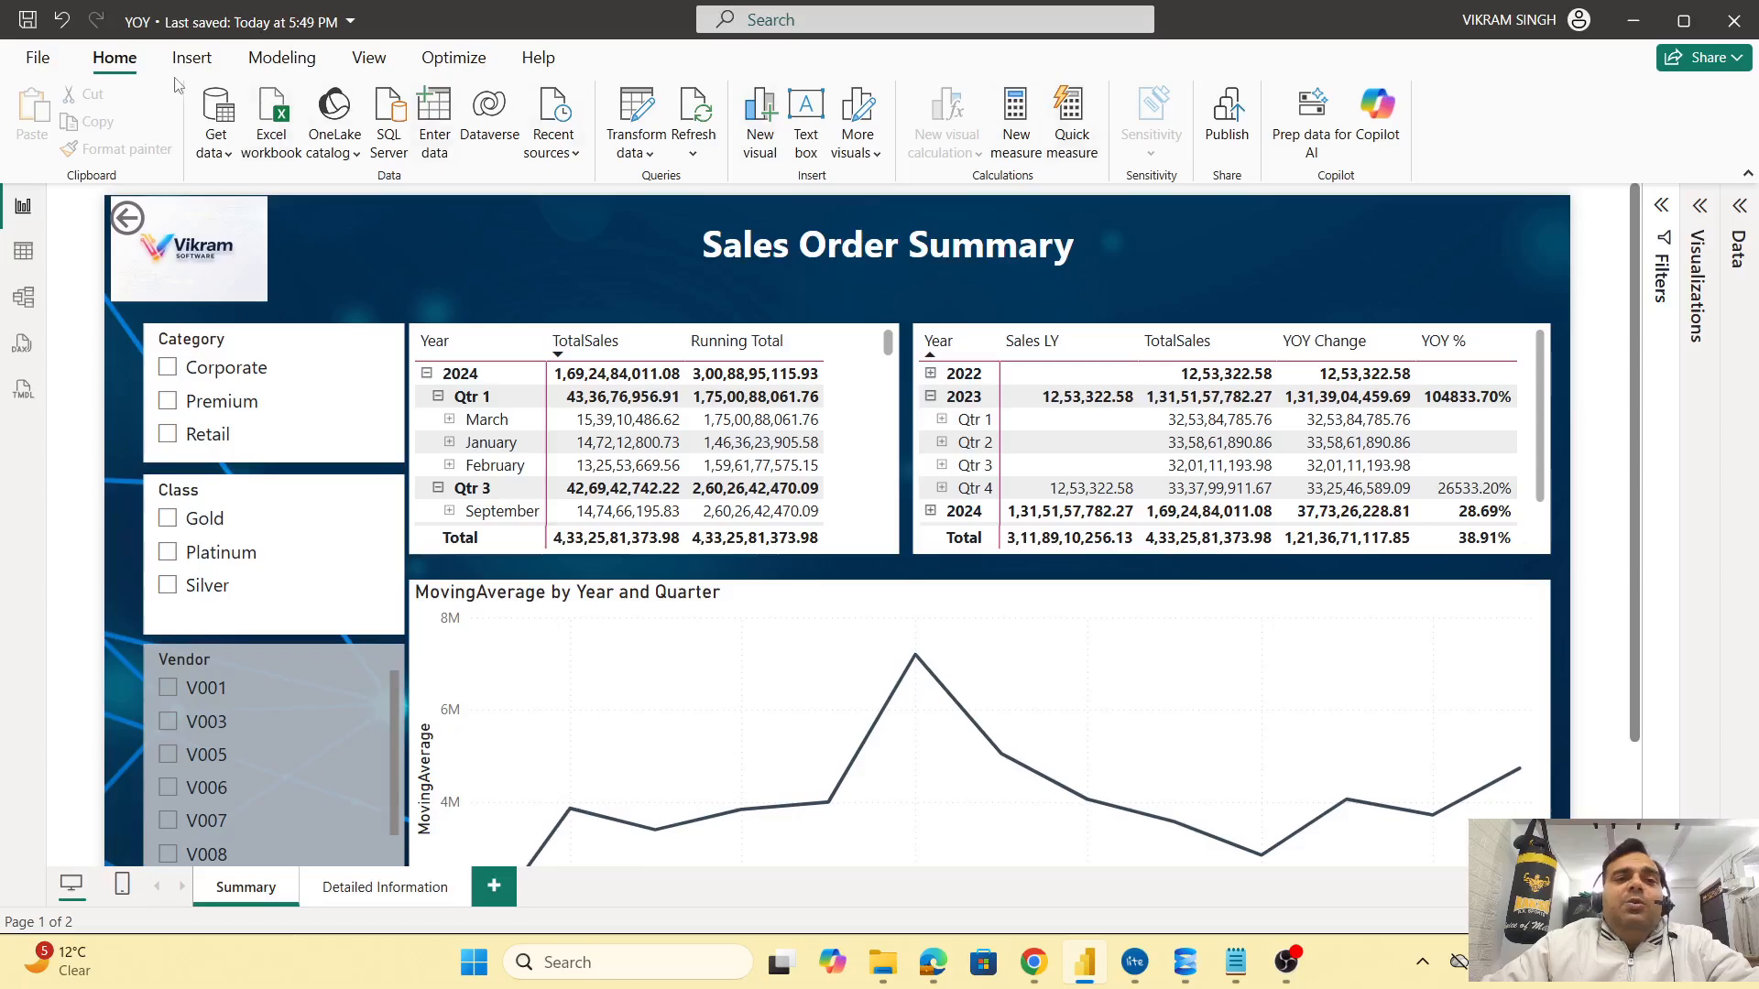
Save the YOY report and pick Vikram.Software as the Publish to Power BI destination
click(1228, 147)
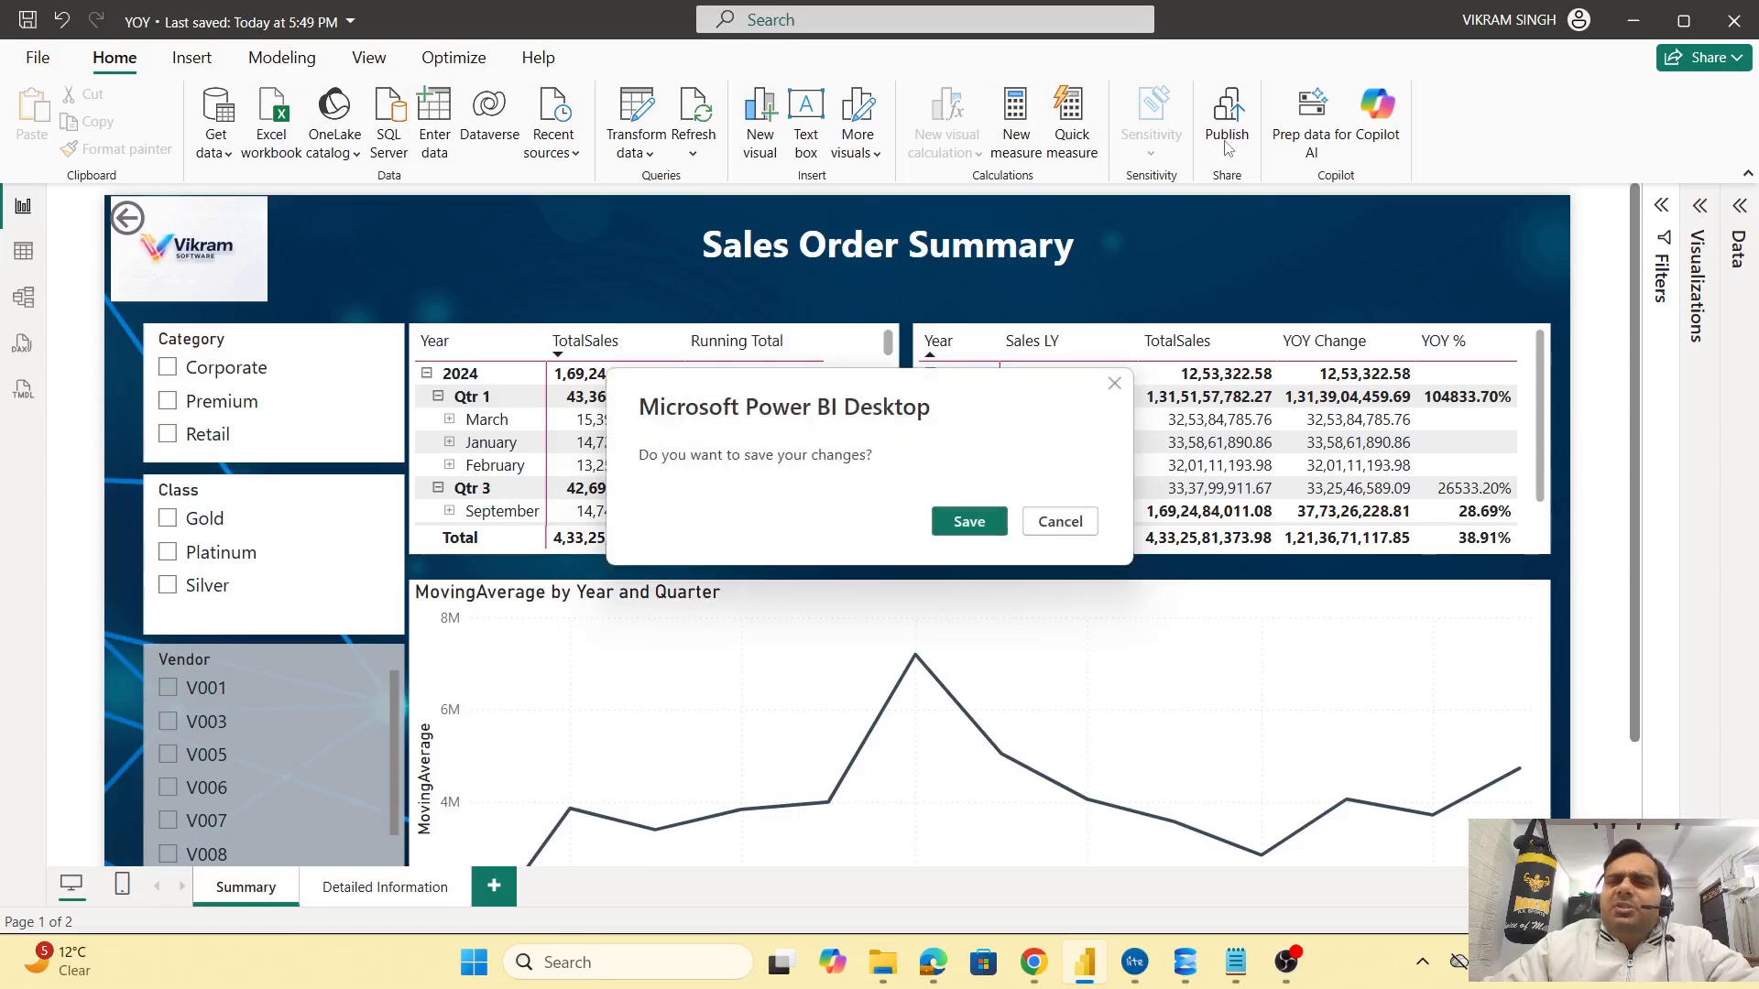
click(971, 523)
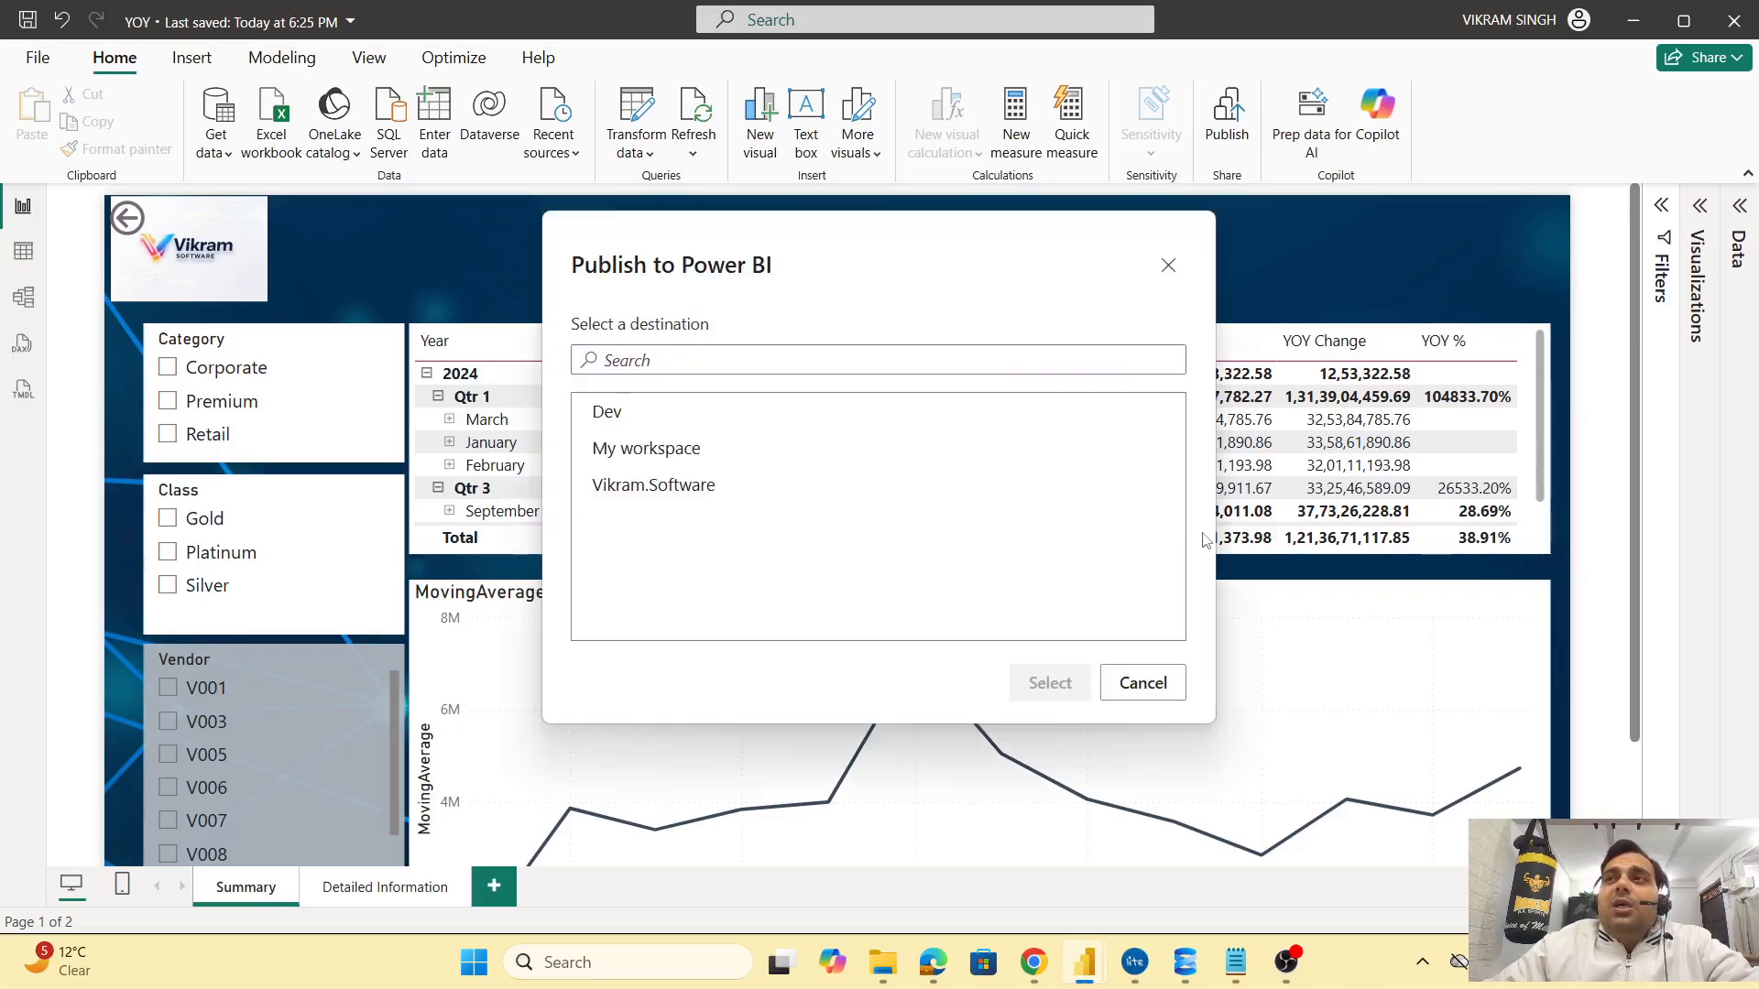
click(719, 490)
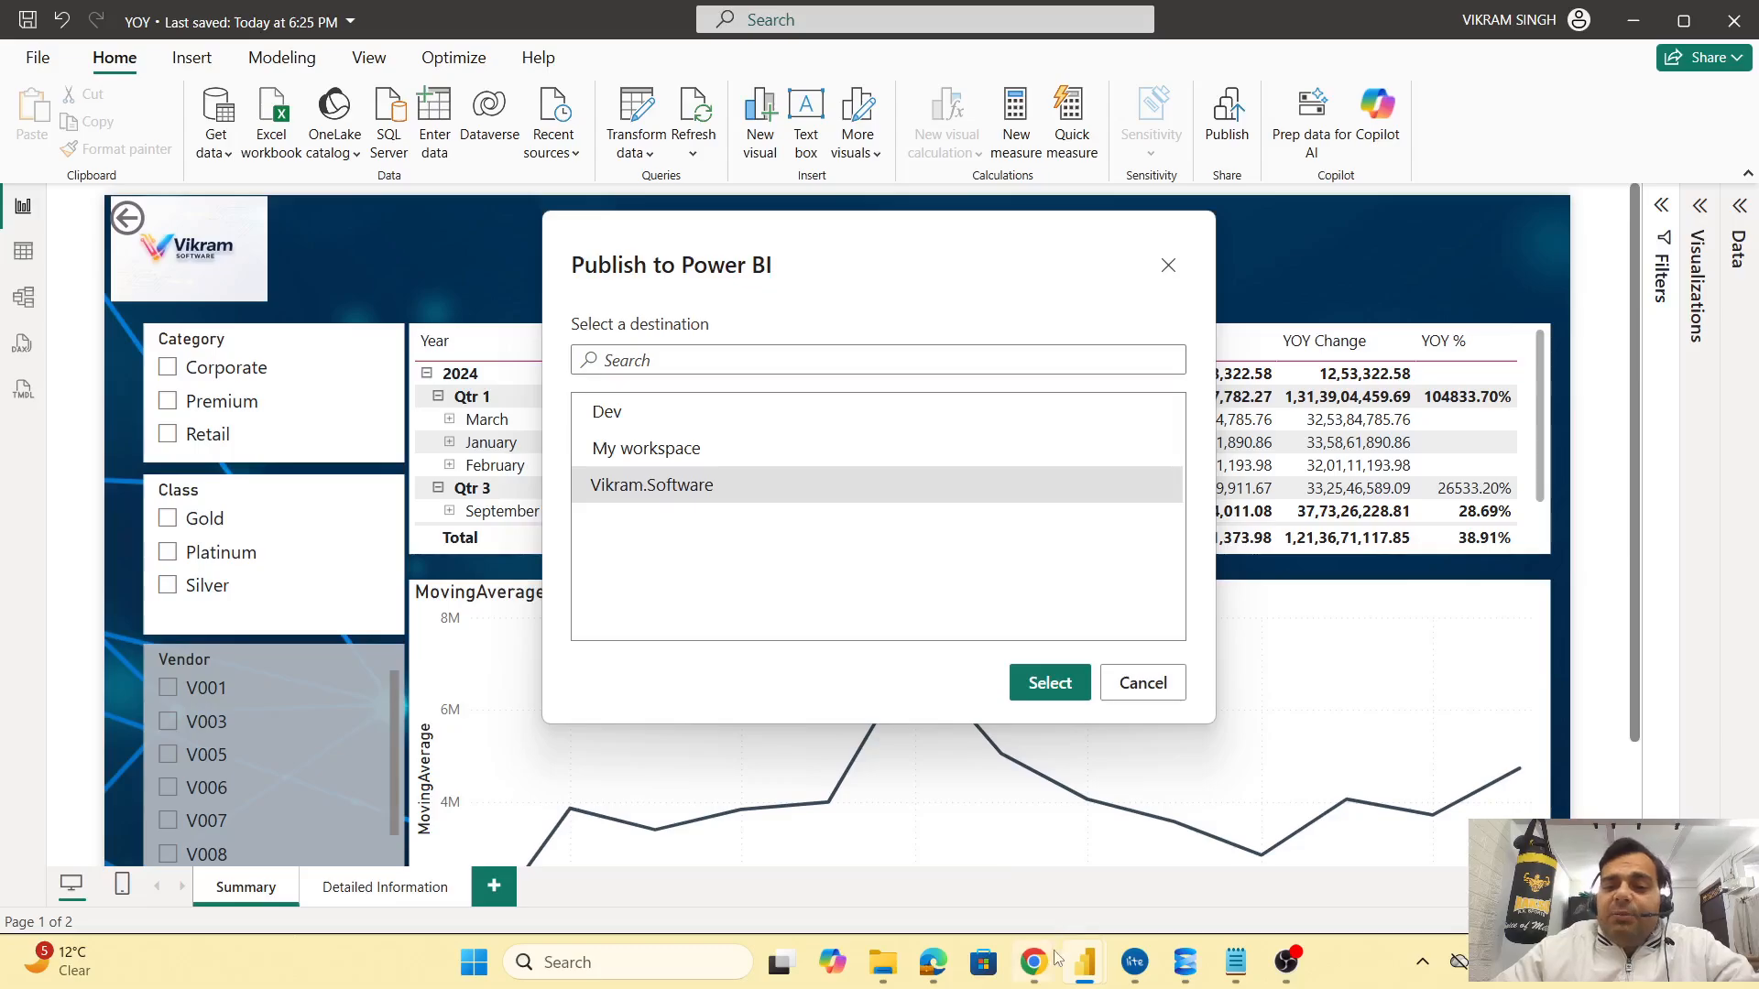
Close the two old Power BI tabs in Chrome
mouse_move(1051, 969)
click(1070, 862)
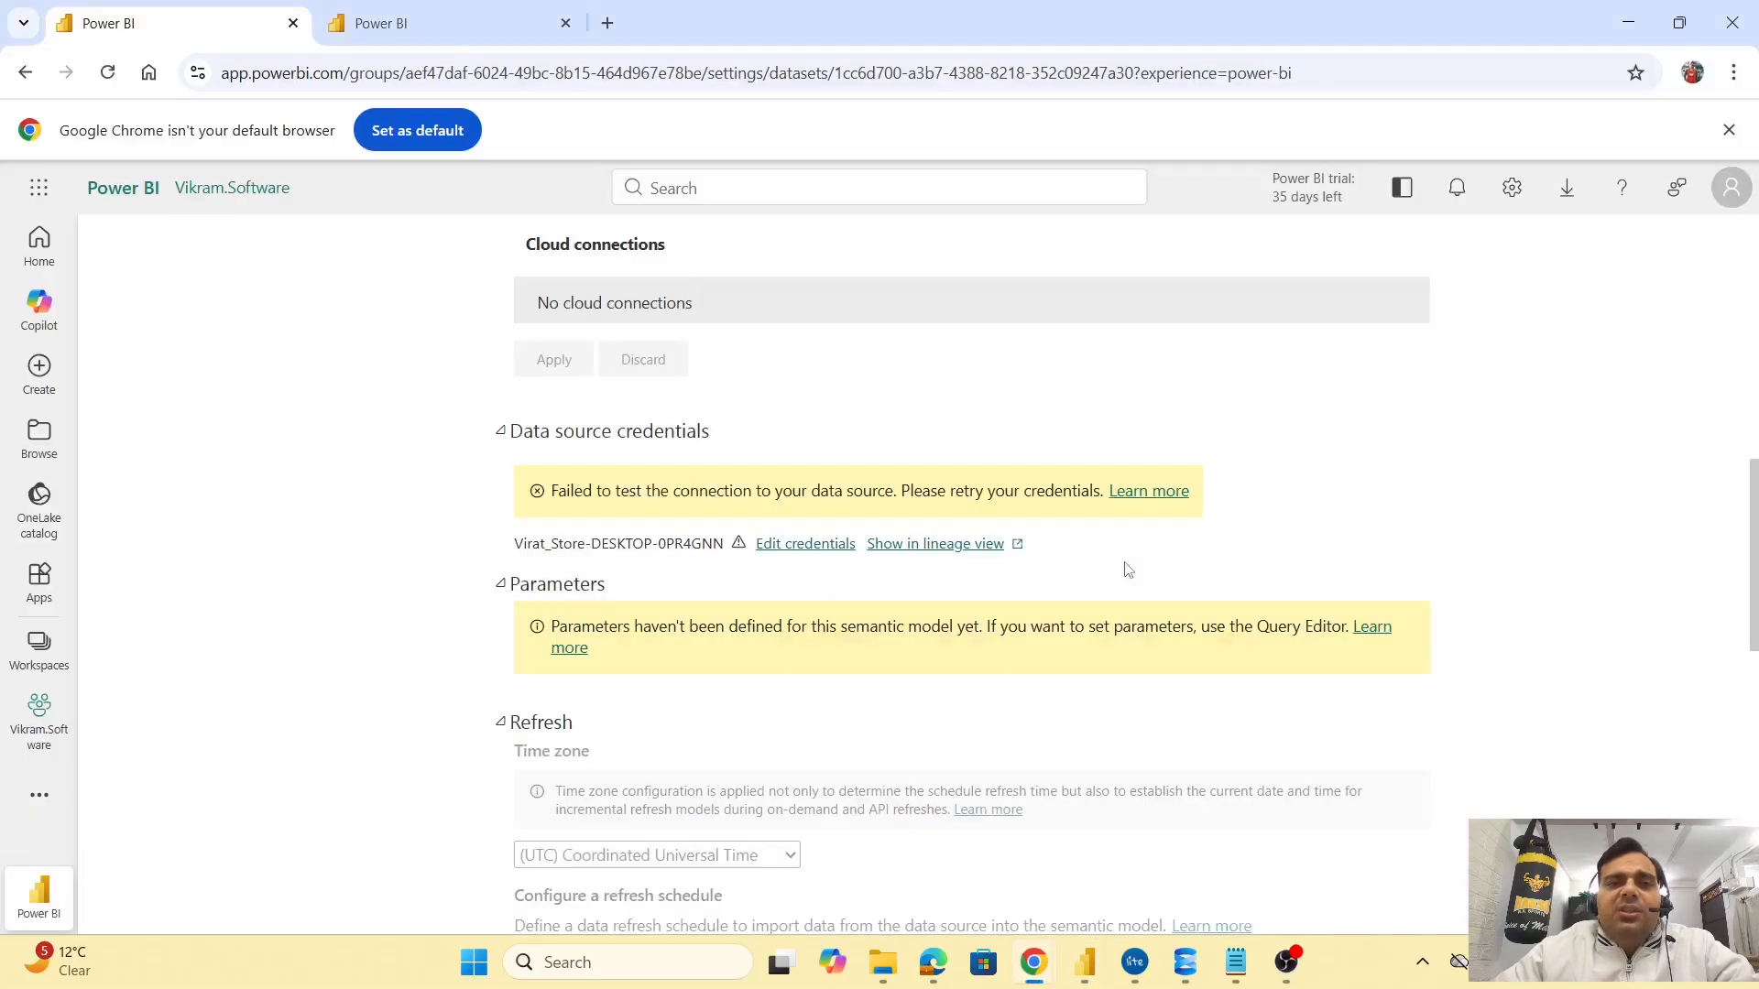
click(294, 22)
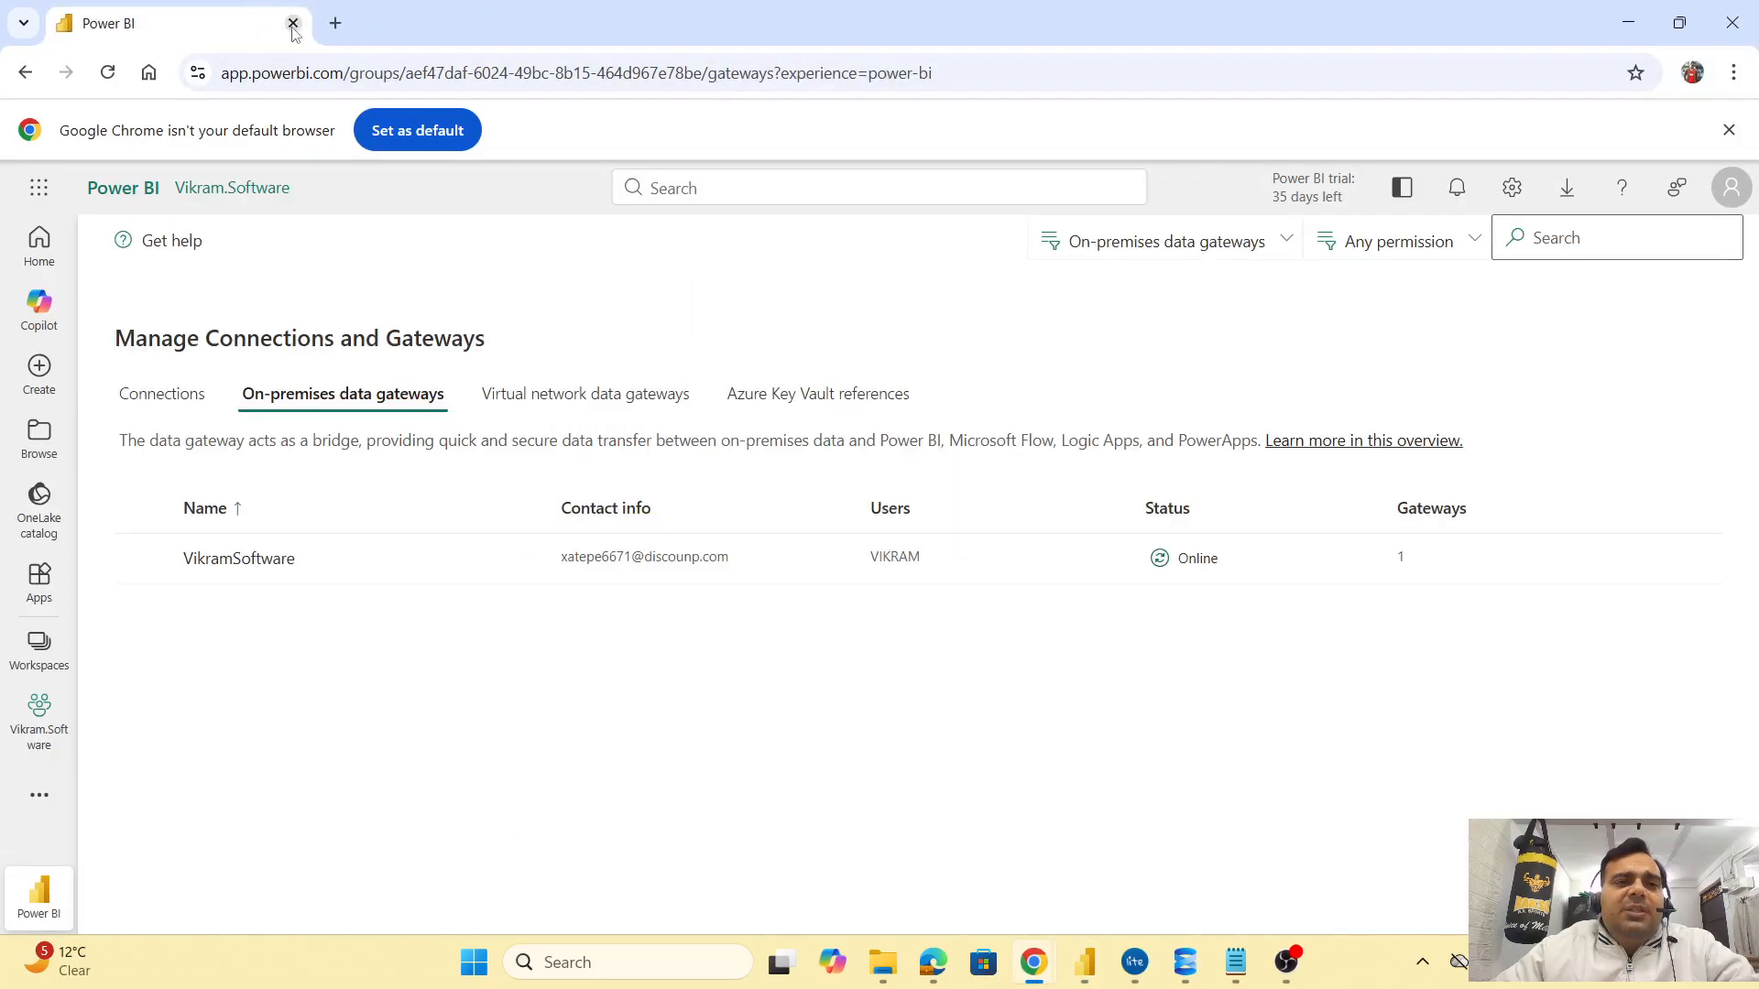
click(294, 22)
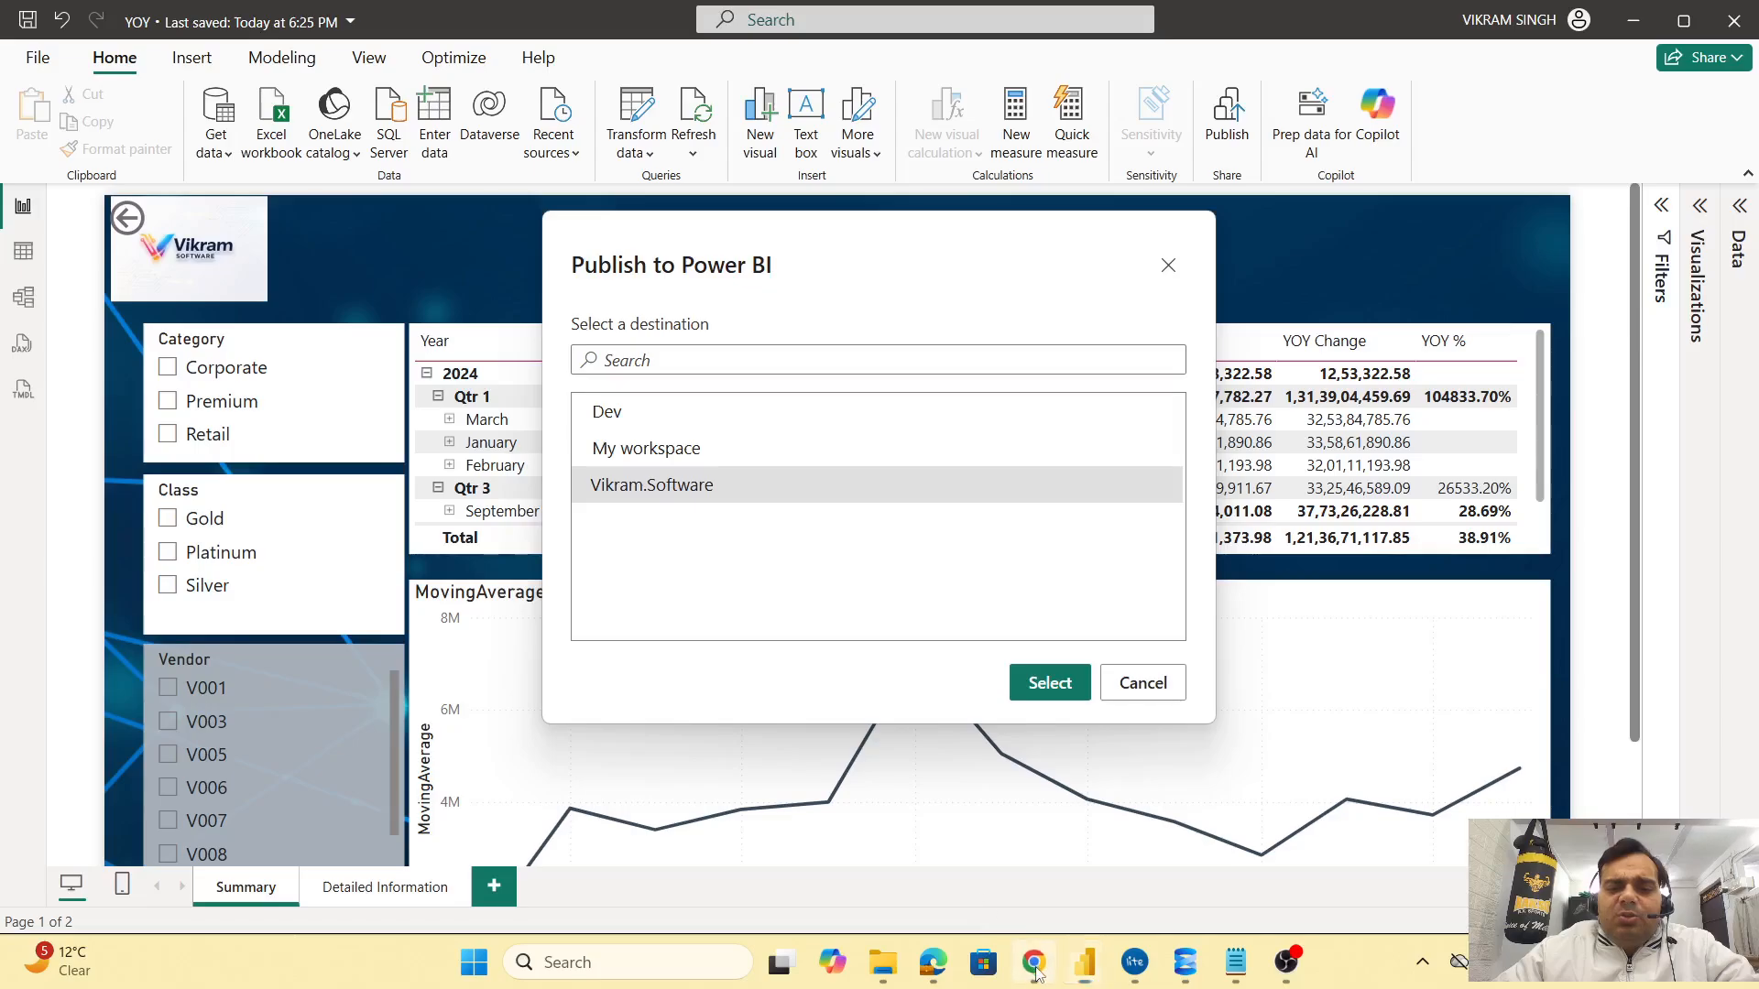
Open a new maximized Chrome window and load app.powerbi.com
right_click(1036, 963)
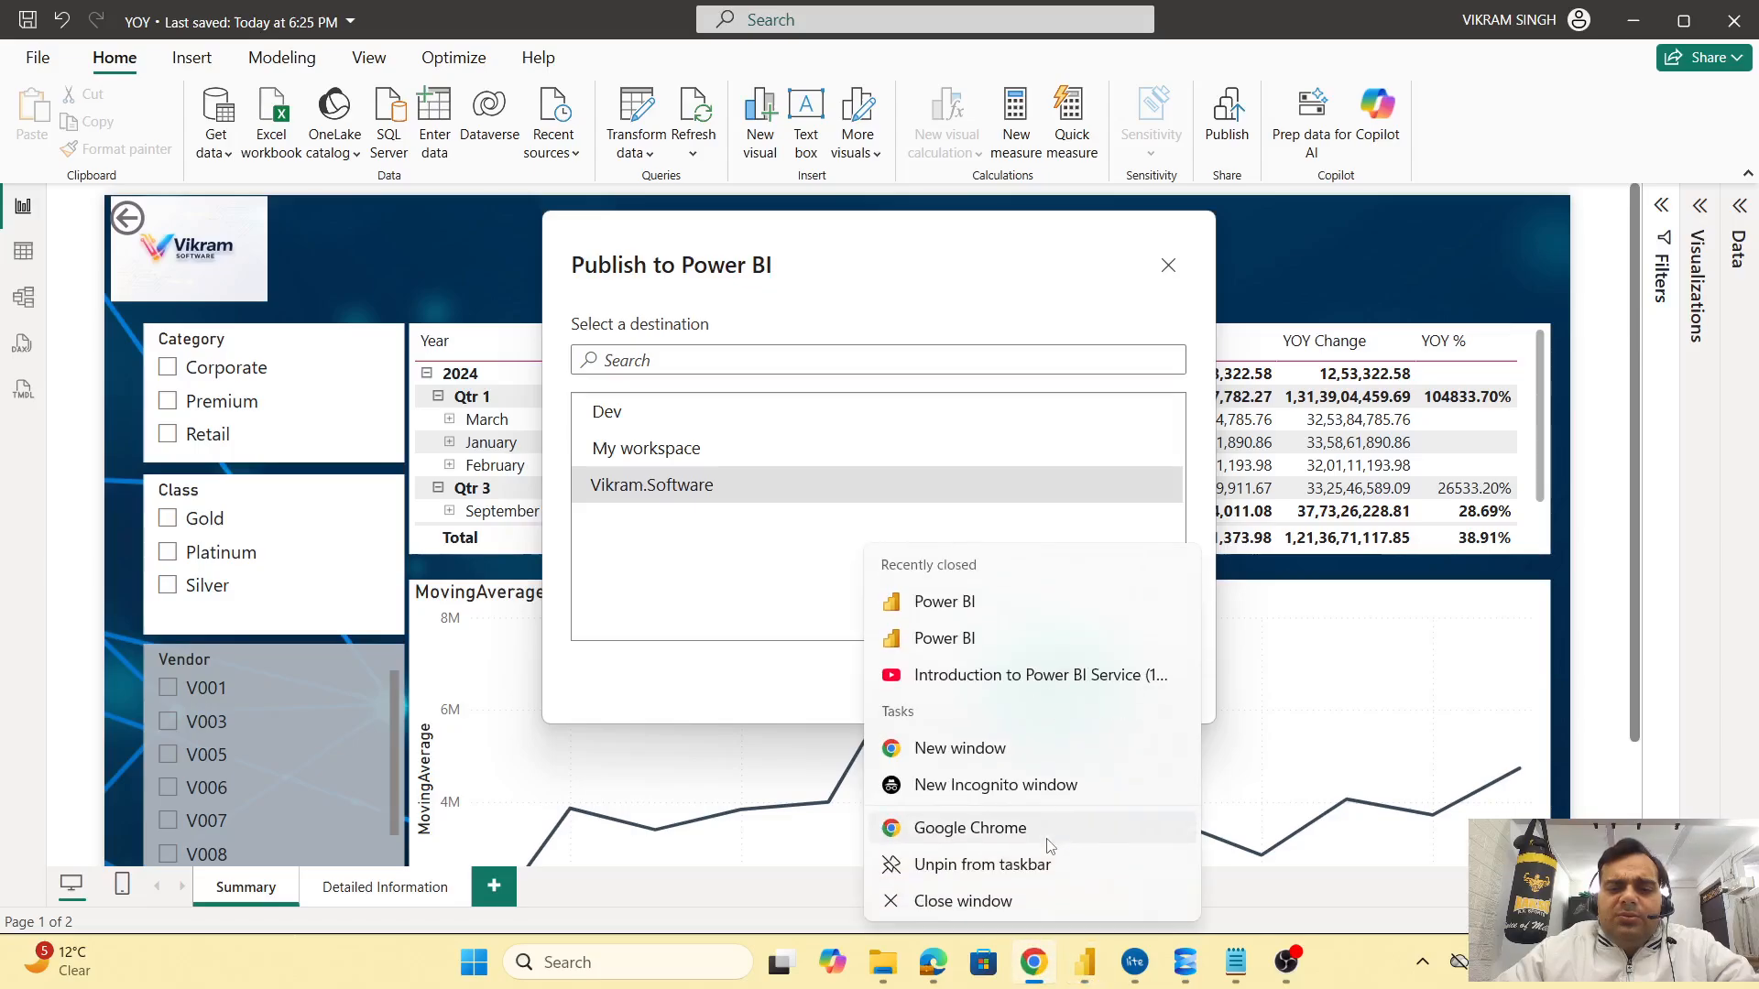
click(1001, 751)
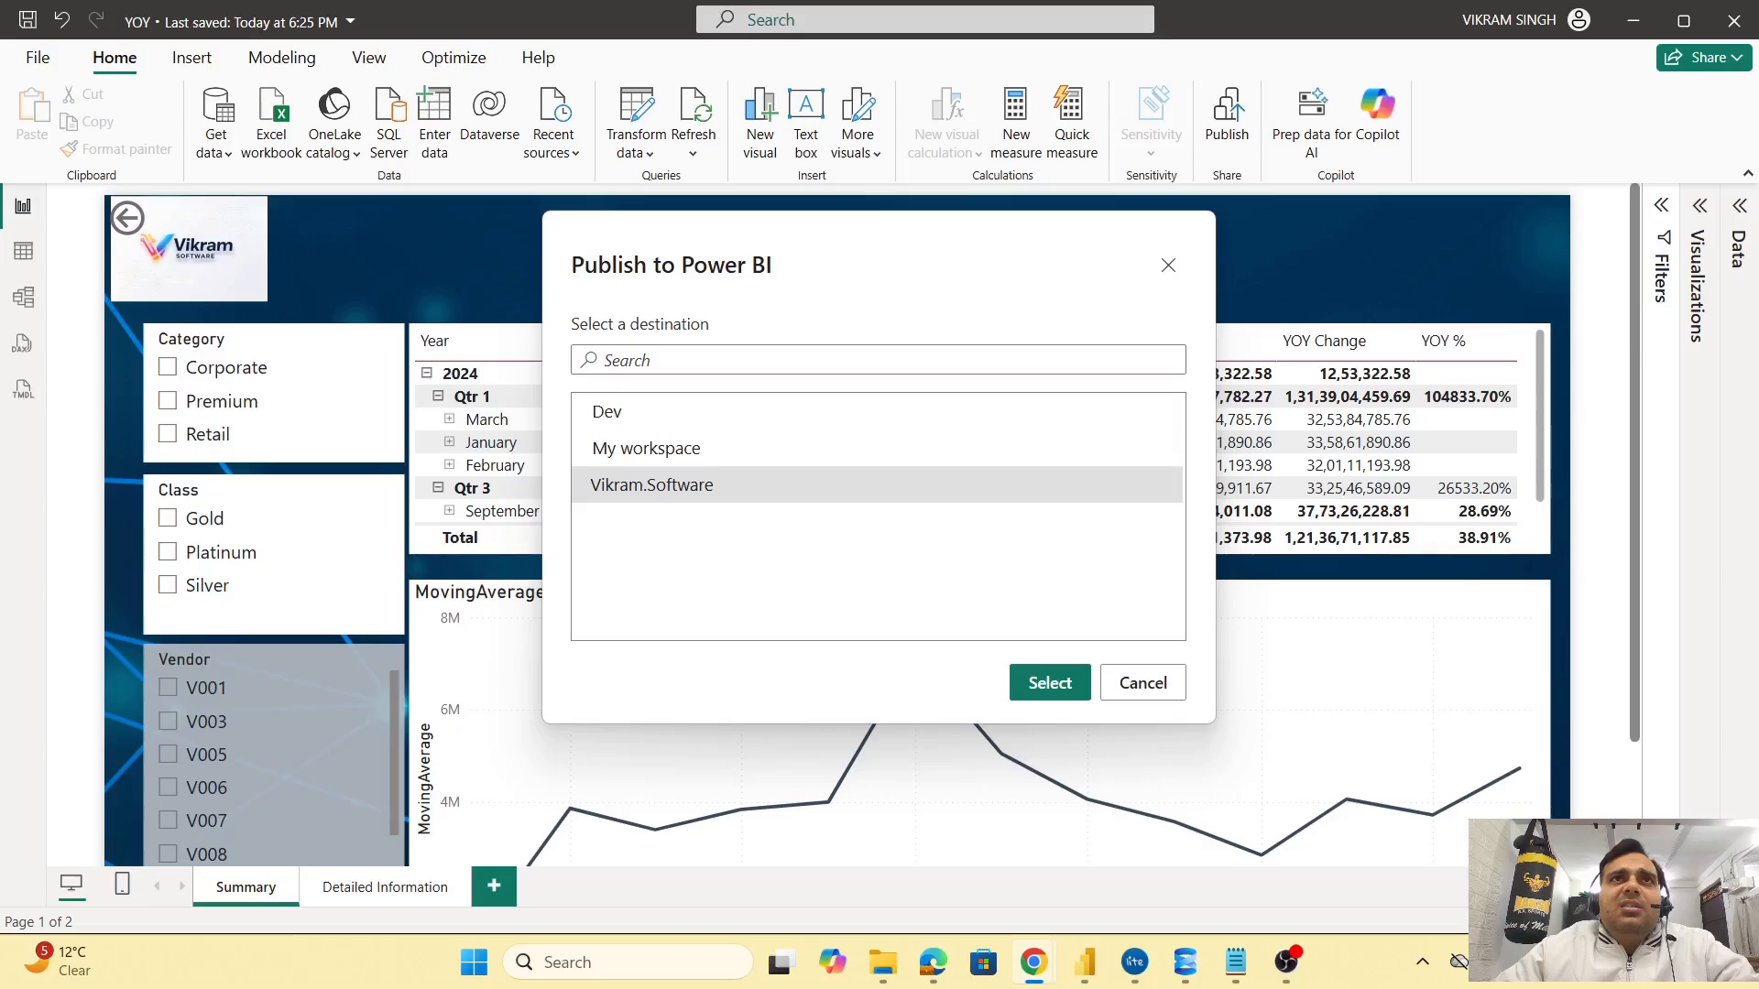
drag(1429, 980, 693, 127)
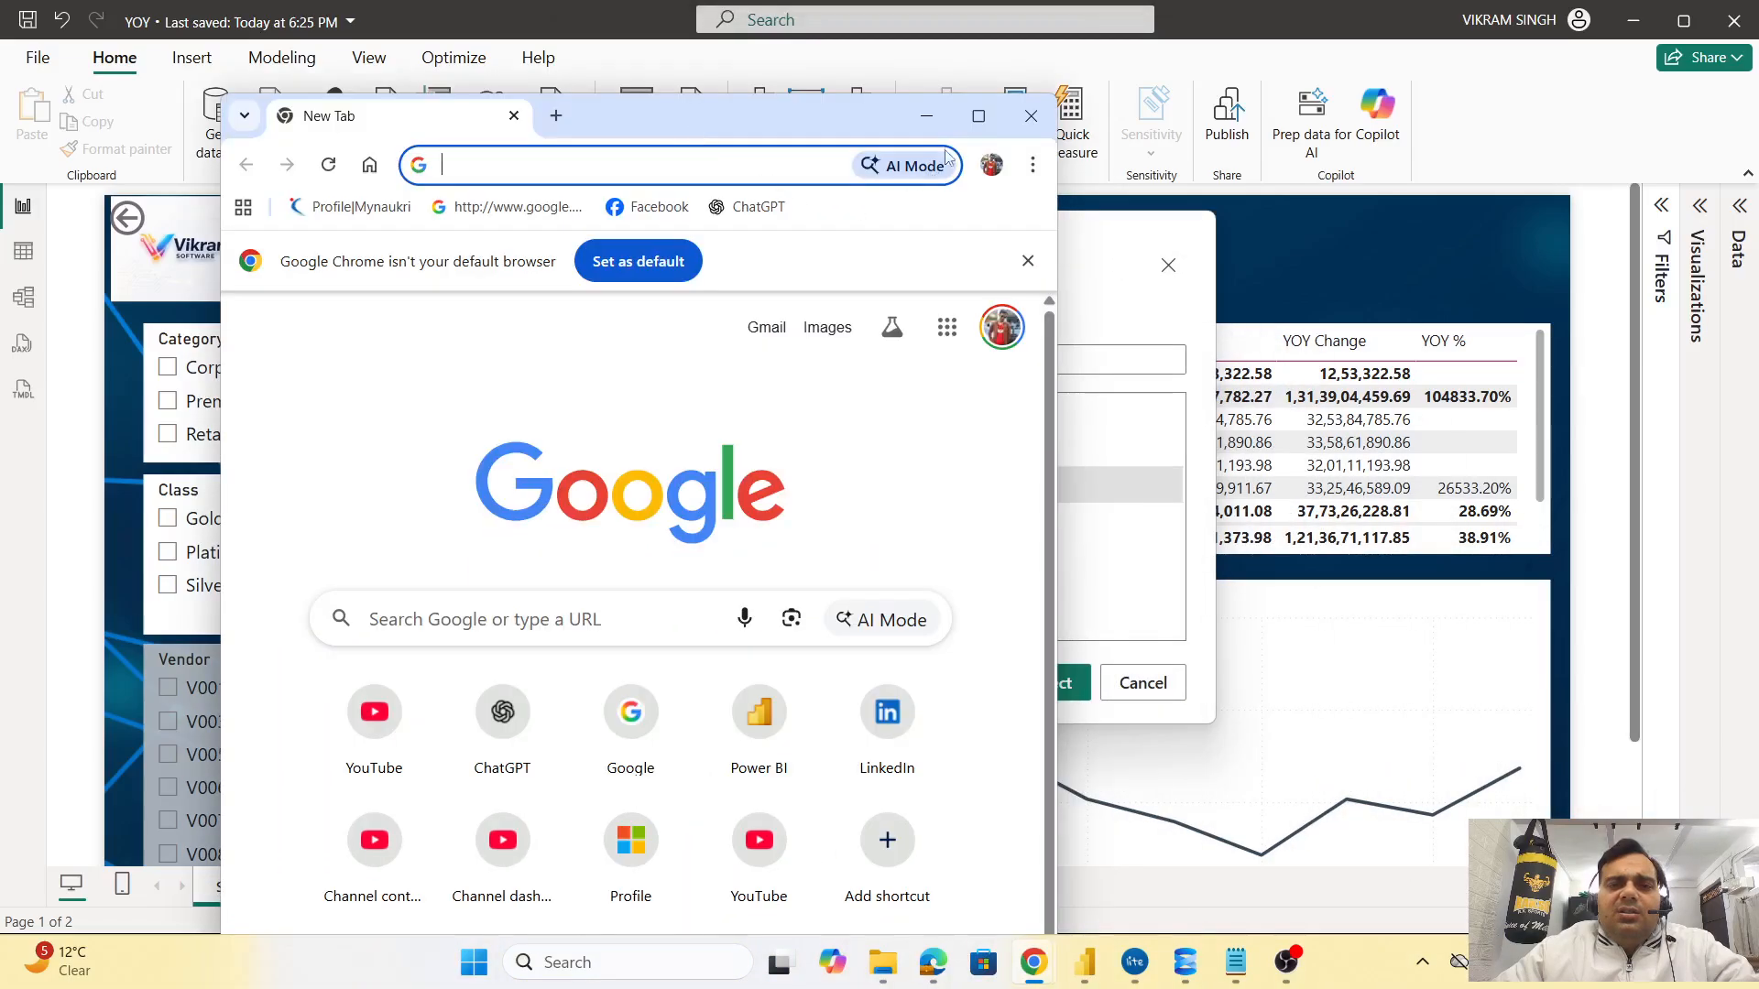
click(971, 119)
text(app.powerbi.com)
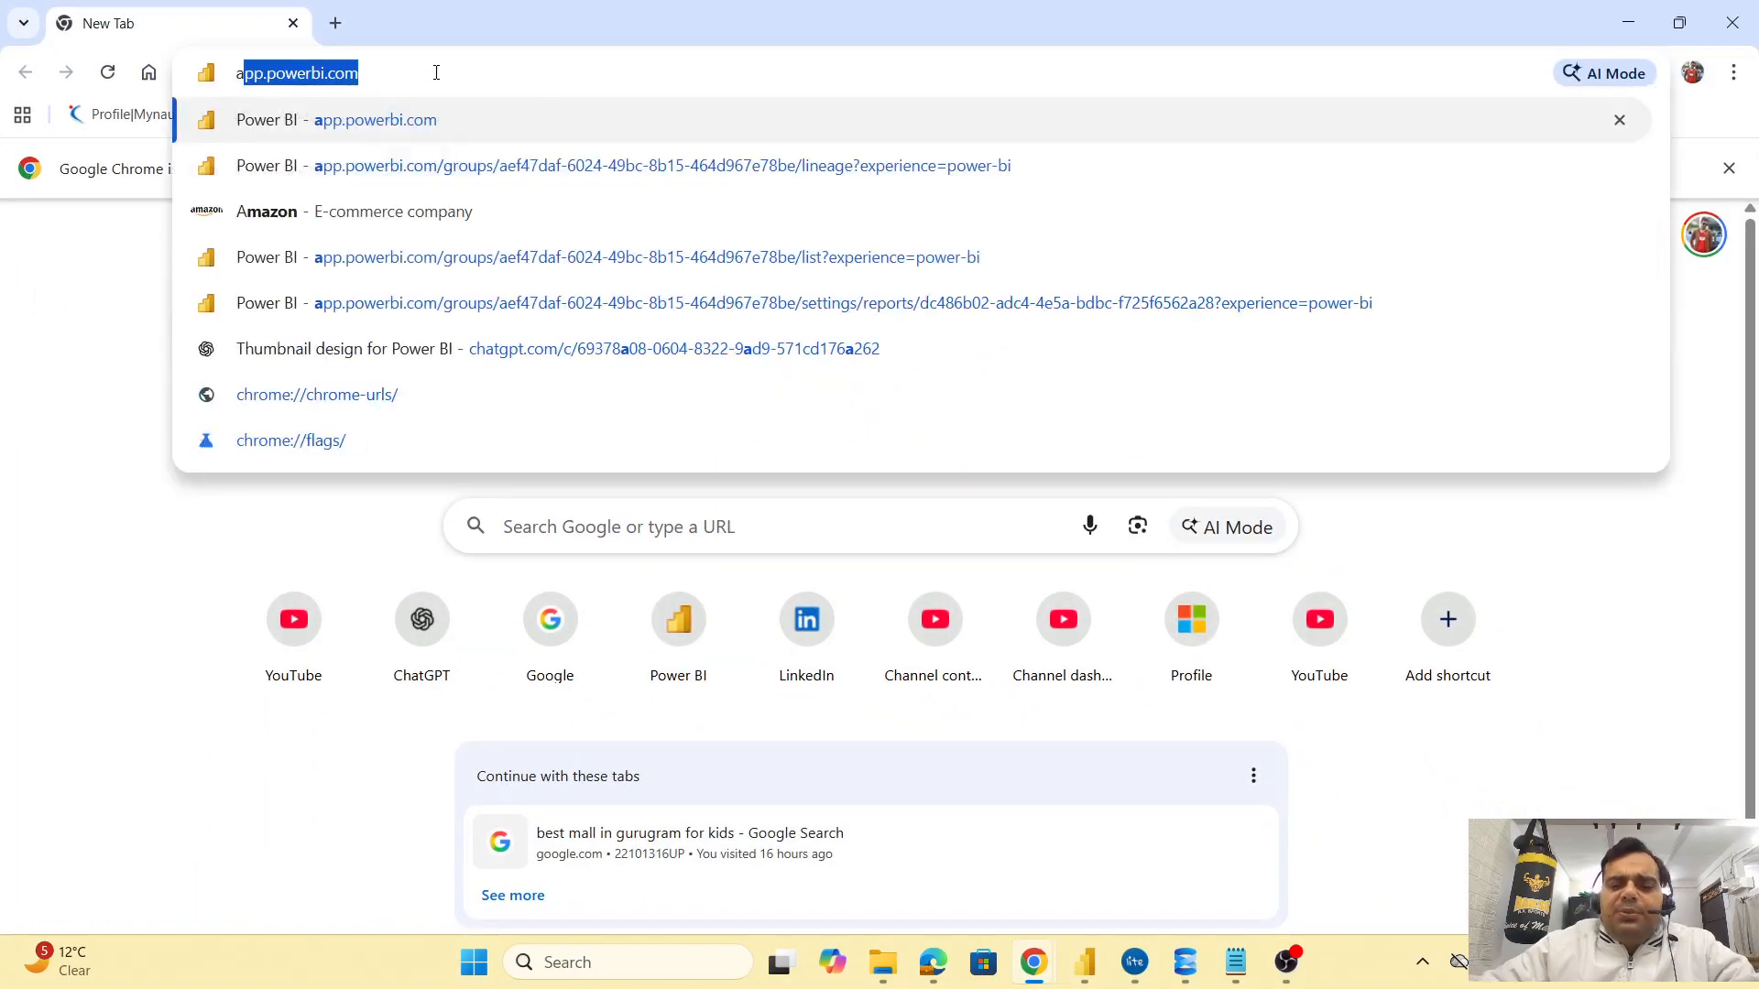
key(Right)
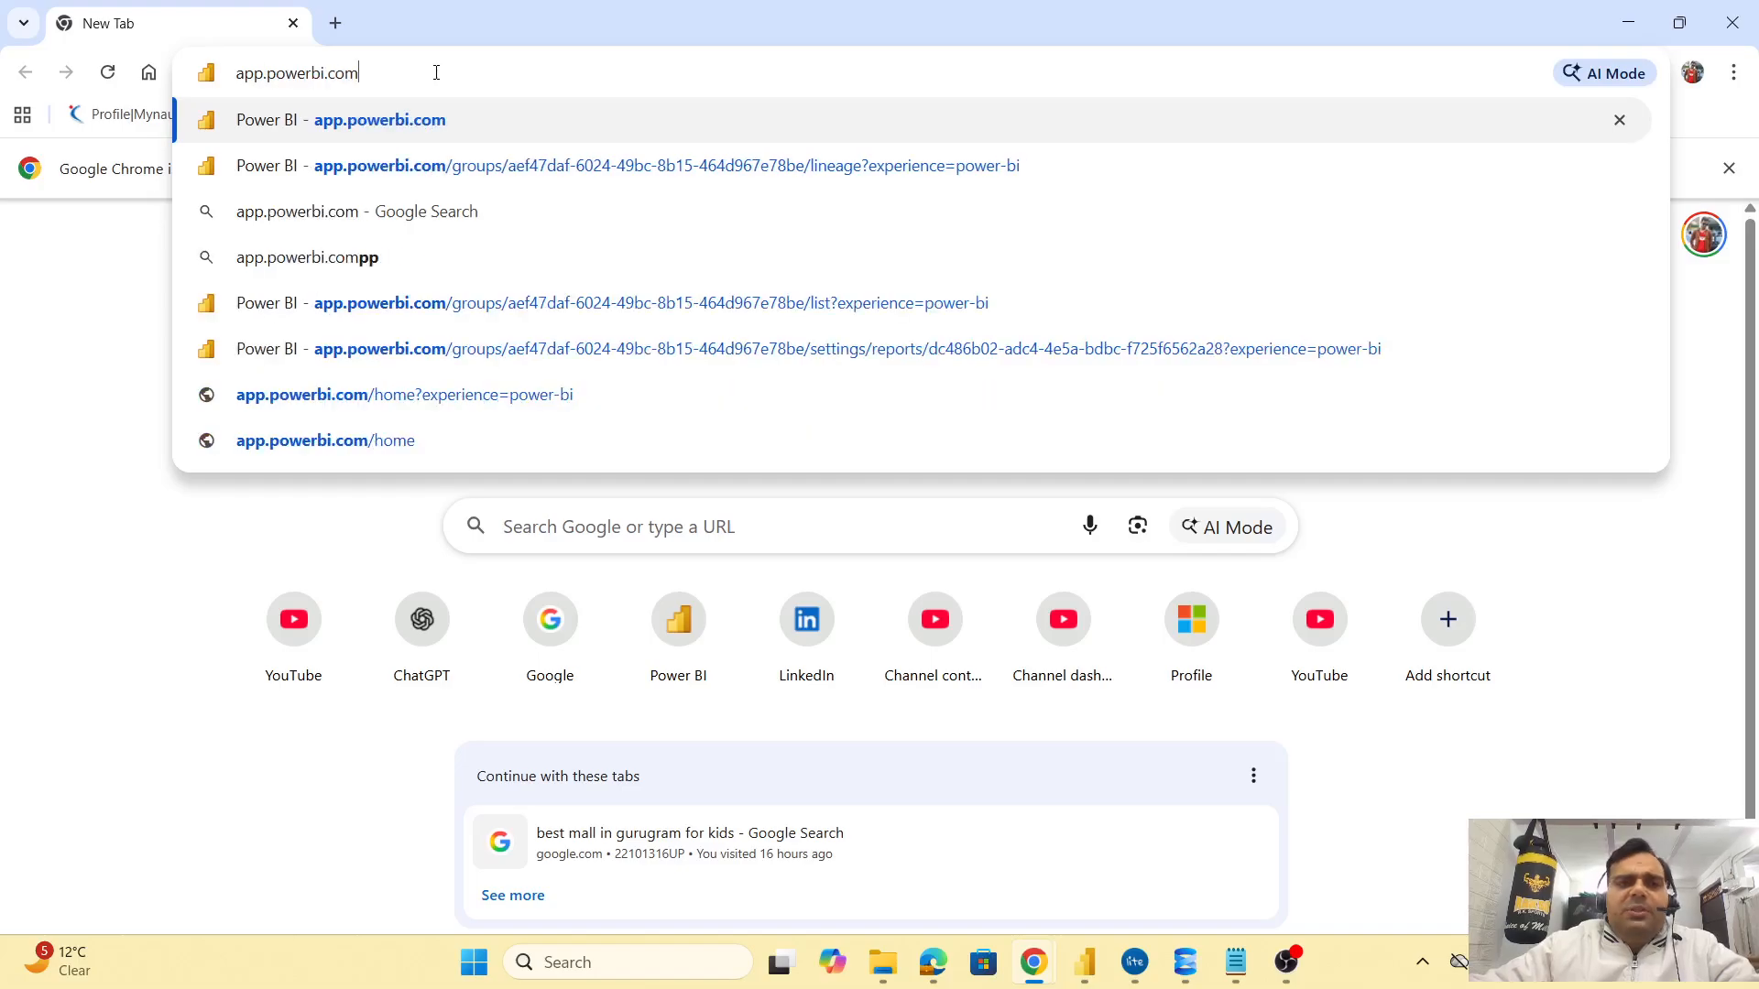
key(Return)
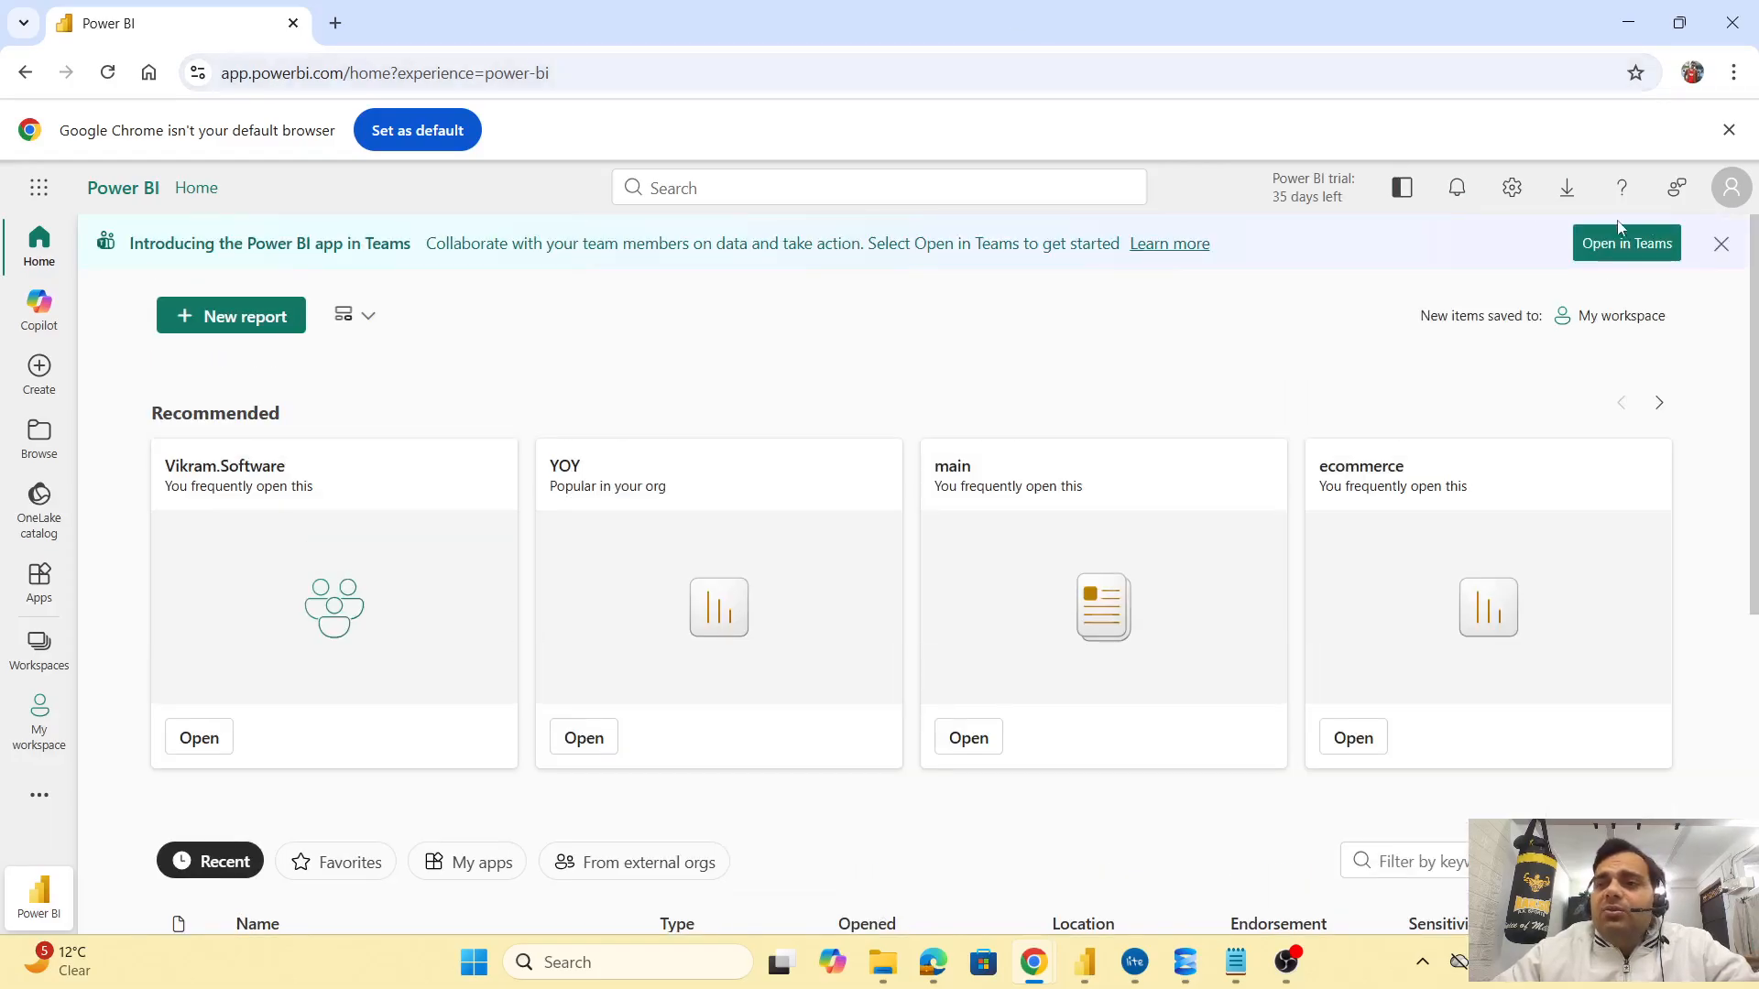
Check the signed-in profile, then show the Workspaces list with Dev and Vikram.Software
click(1720, 196)
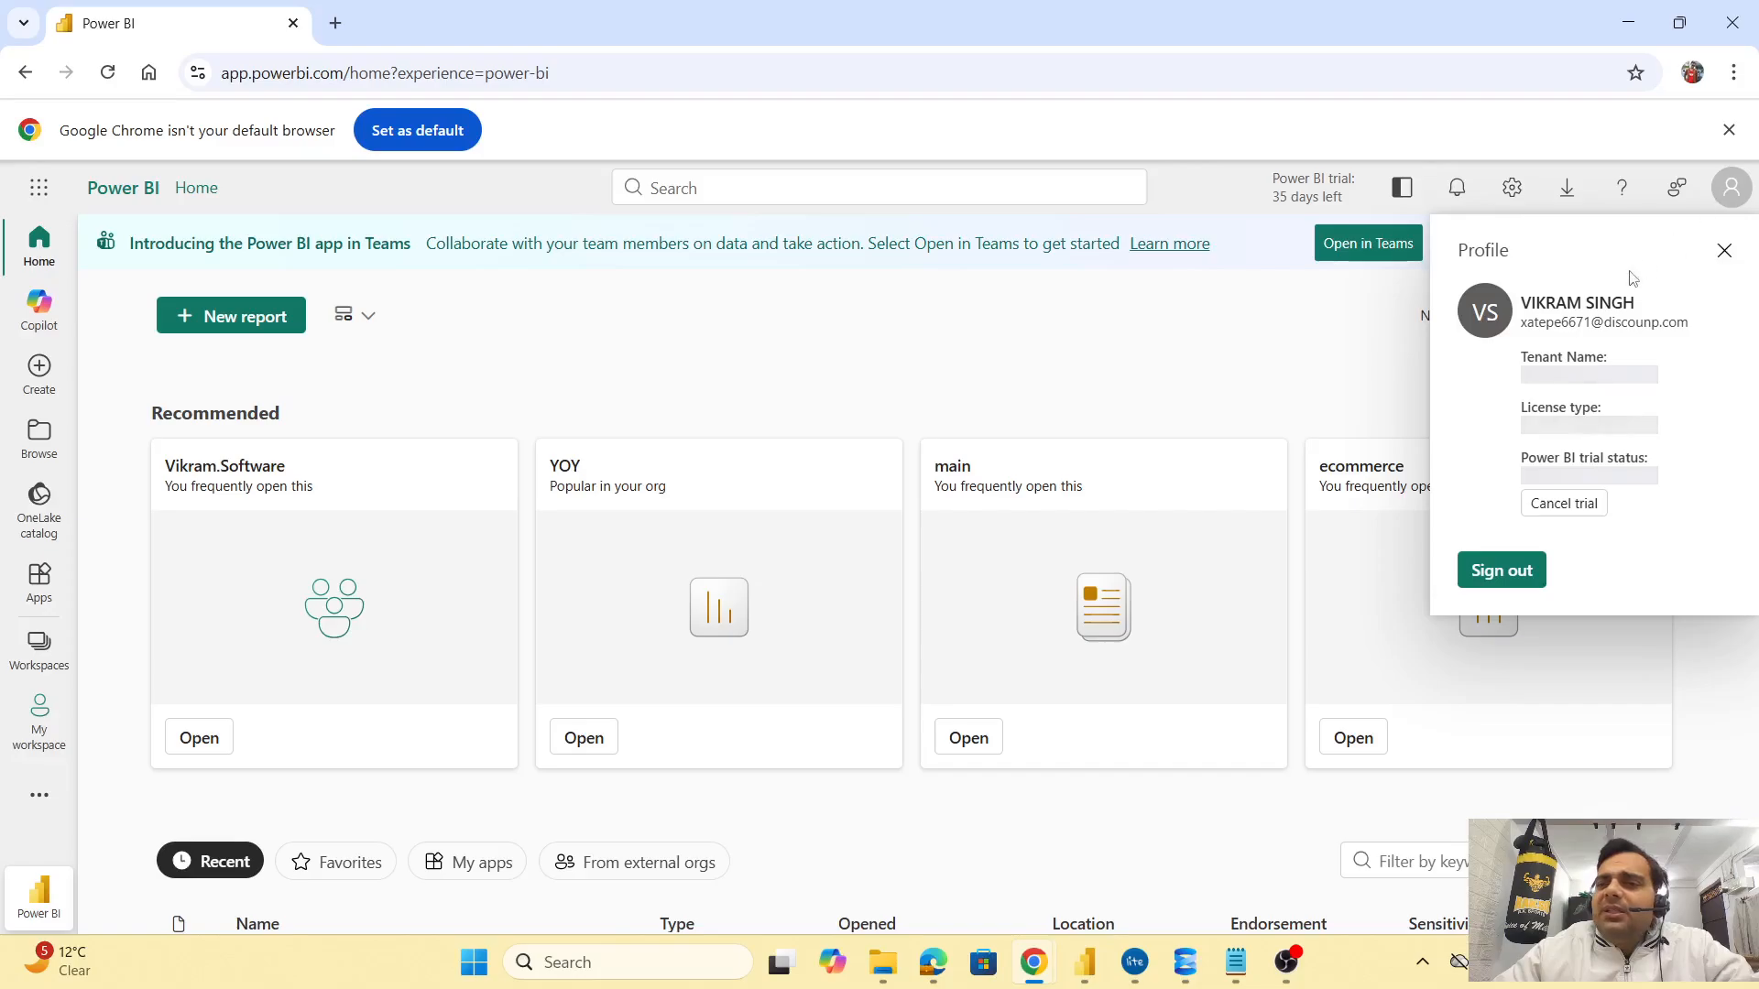
key(Escape)
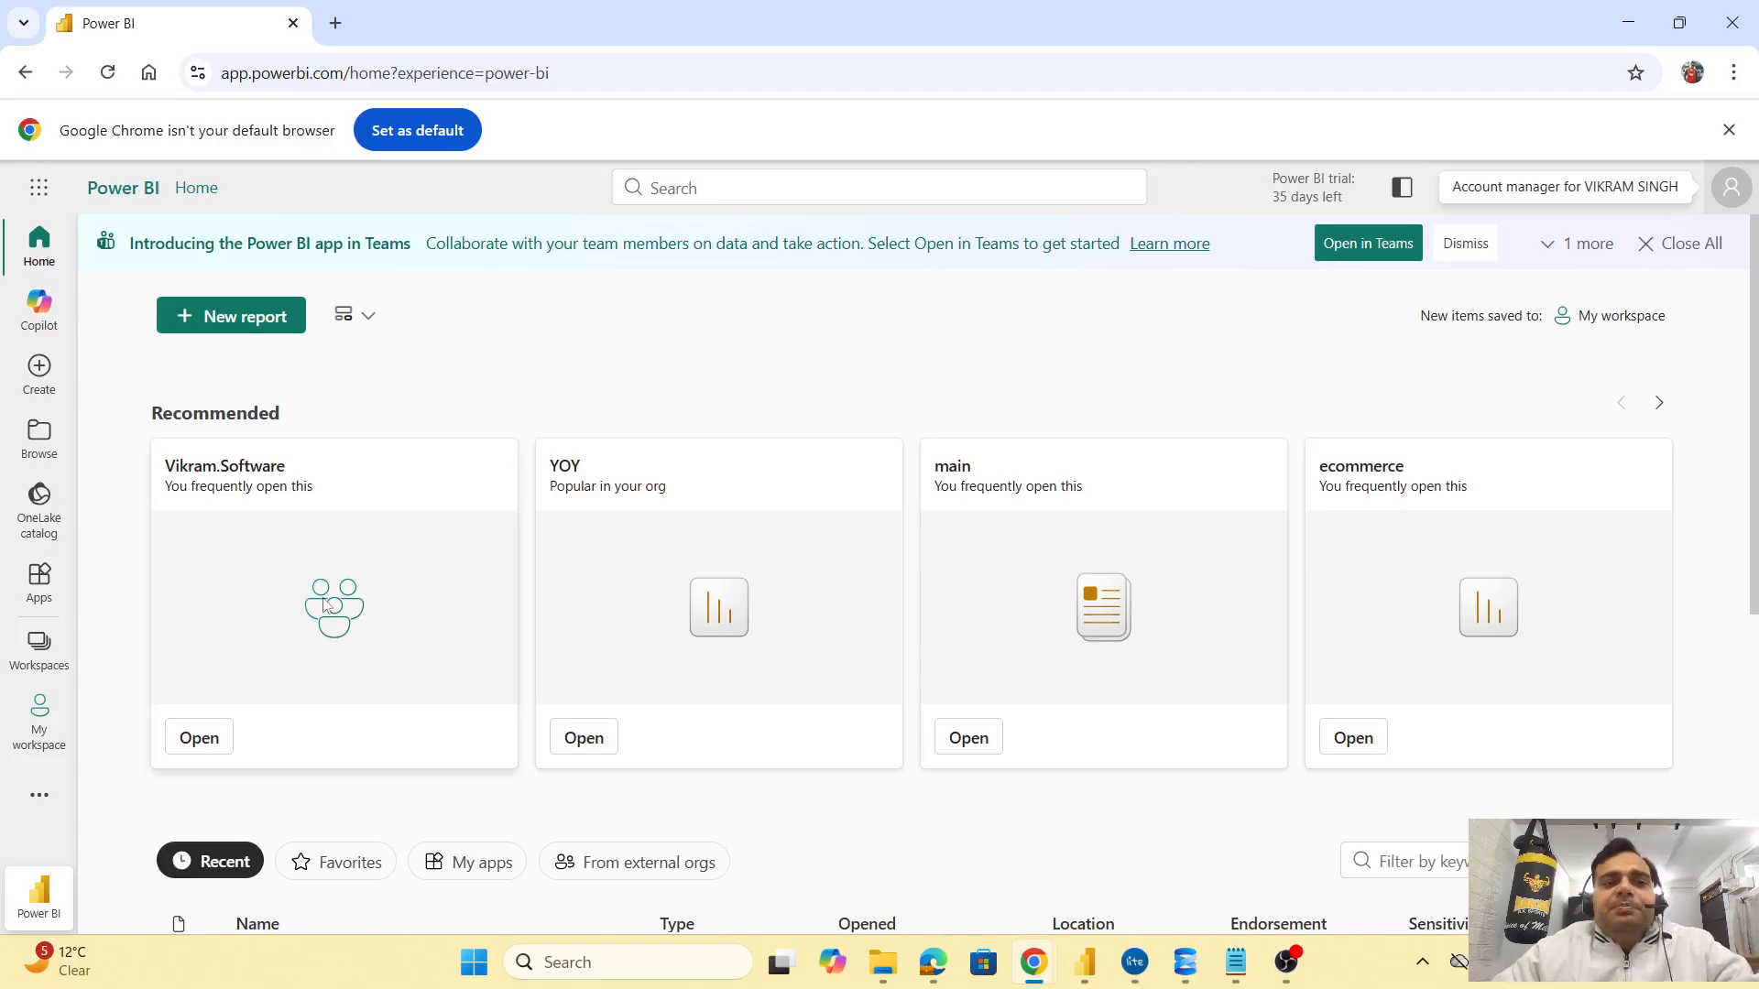
click(39, 644)
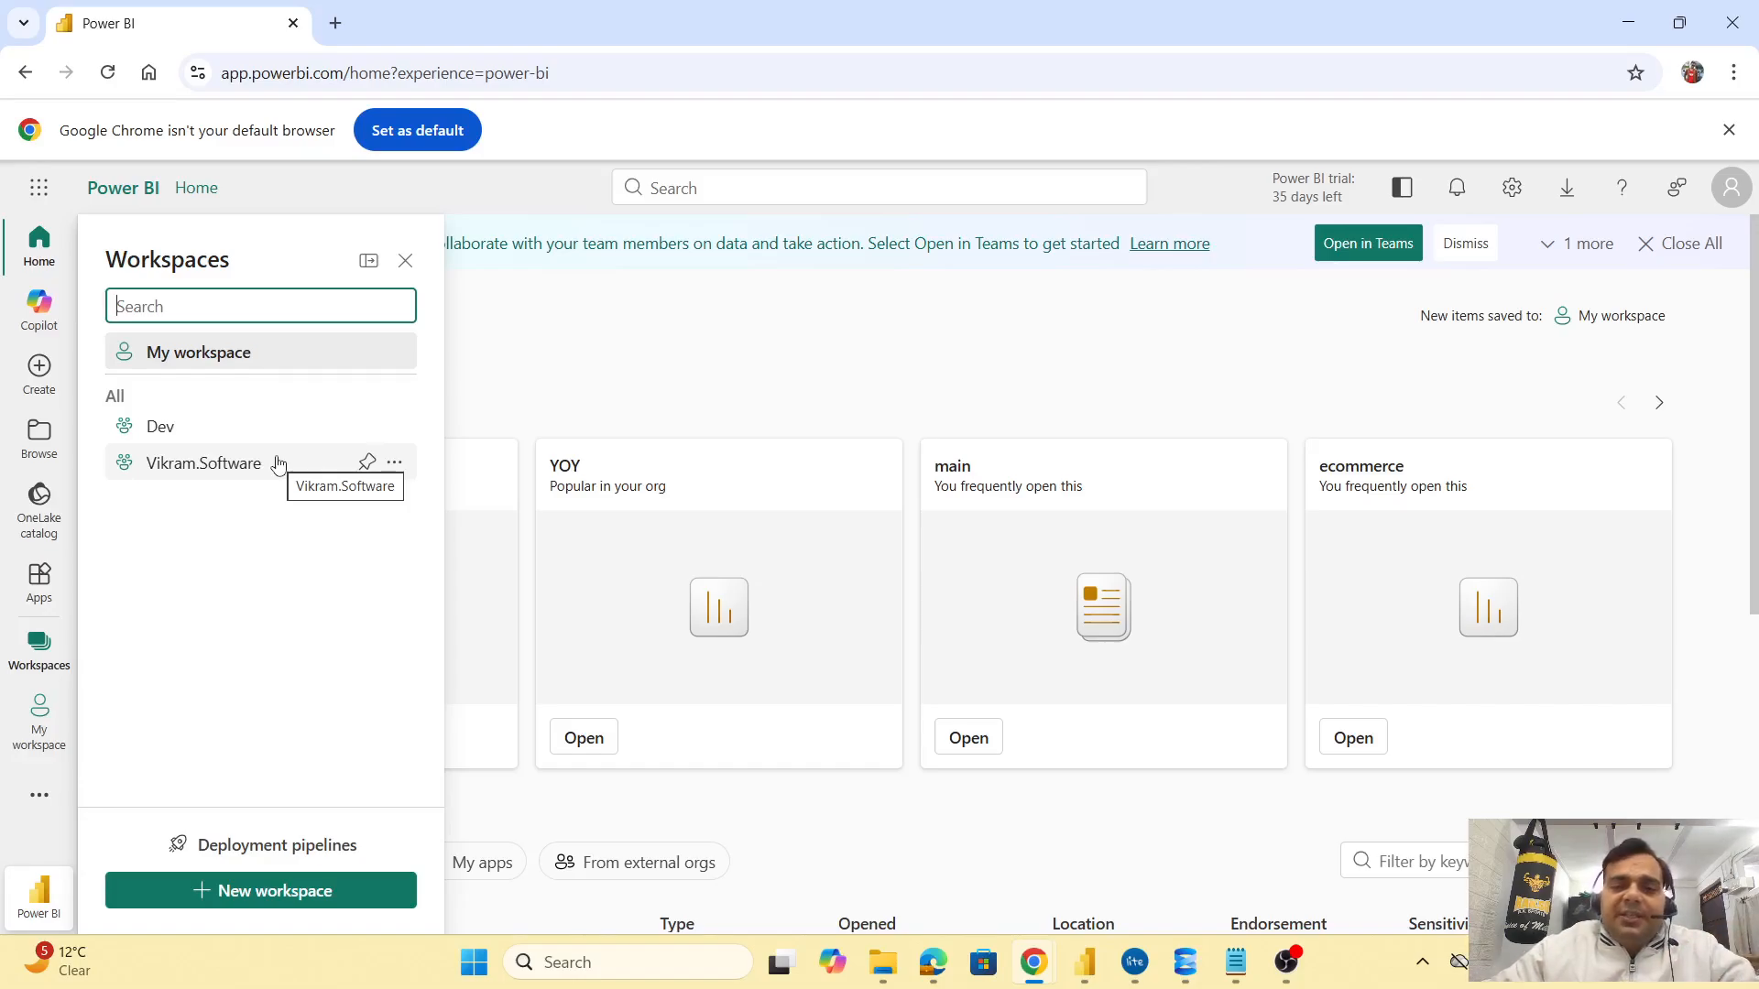
Glance at Power BI Desktop's publish dialog and return to the Power BI service
click(1090, 962)
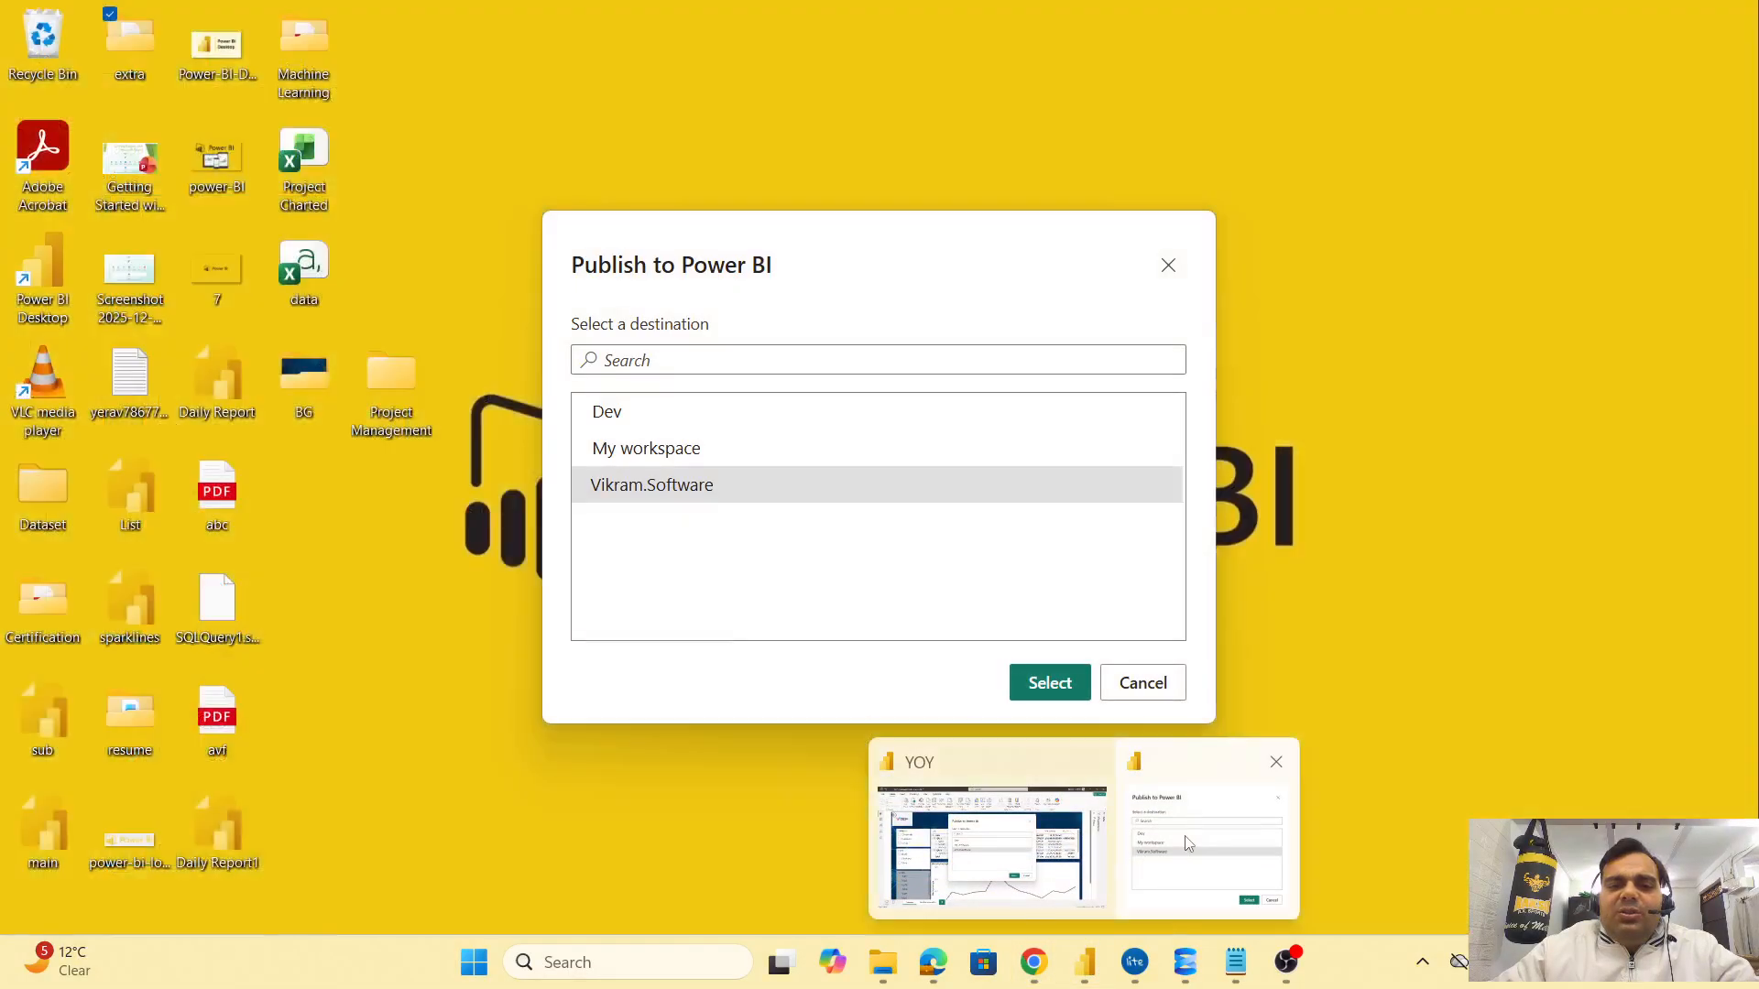
click(1191, 843)
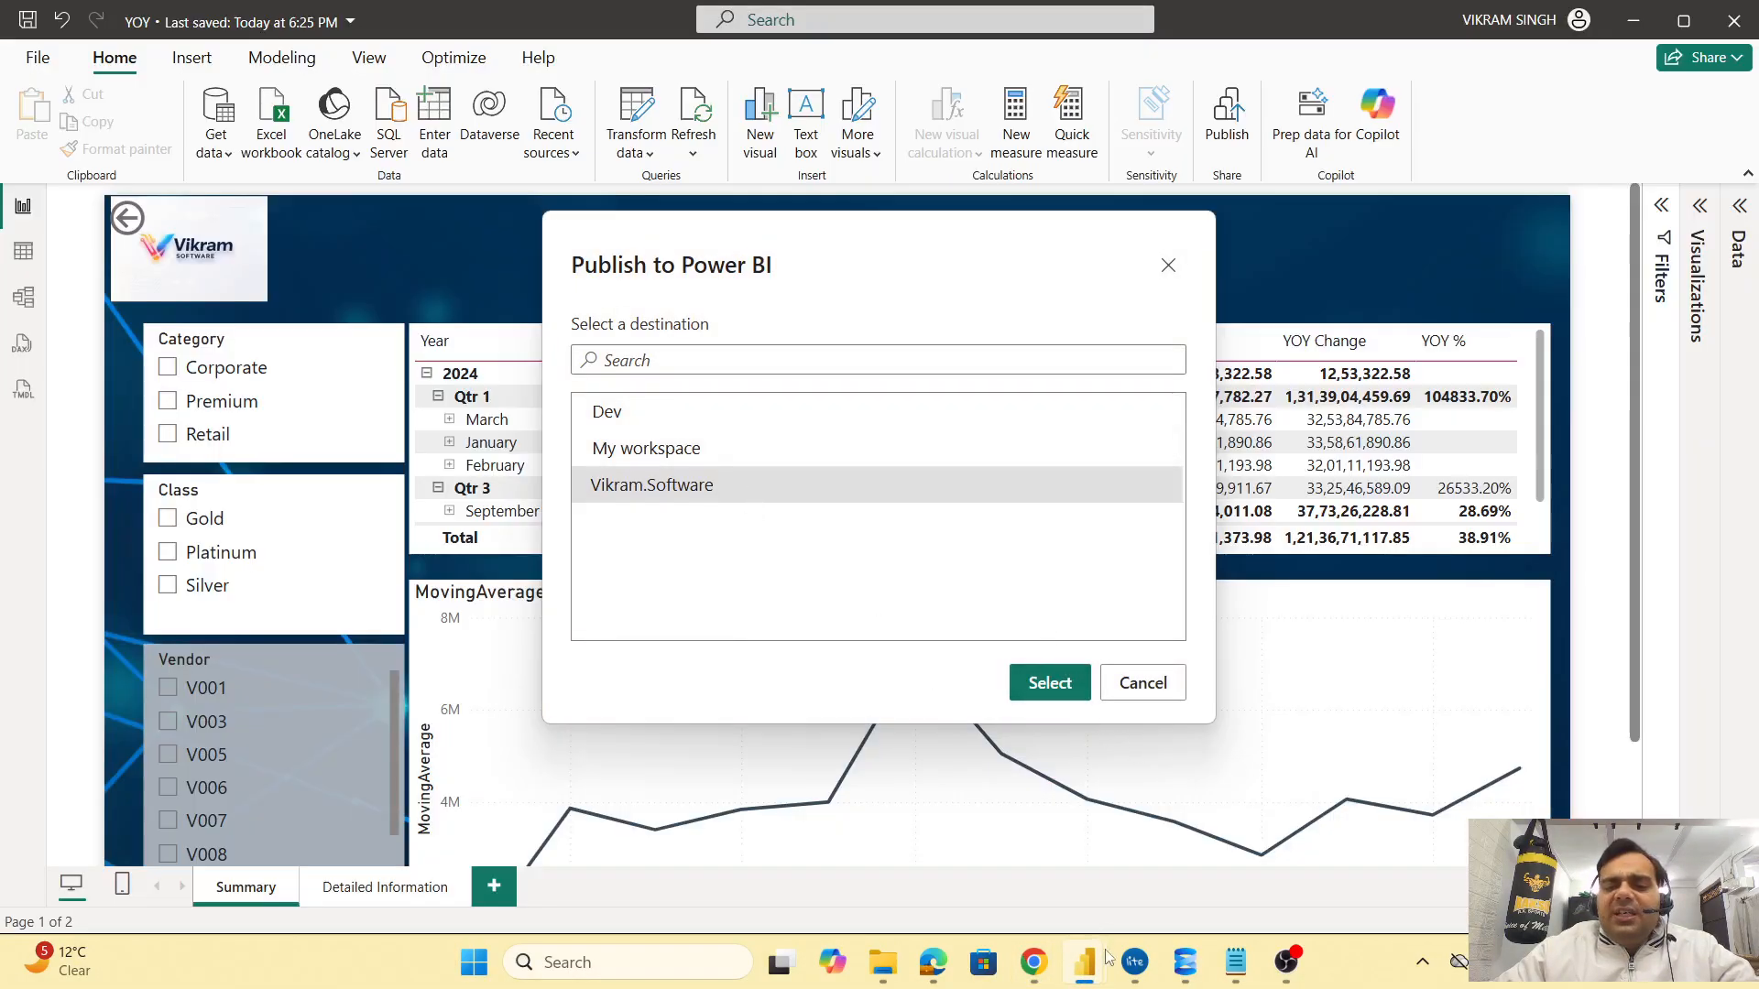
mouse_move(1040, 967)
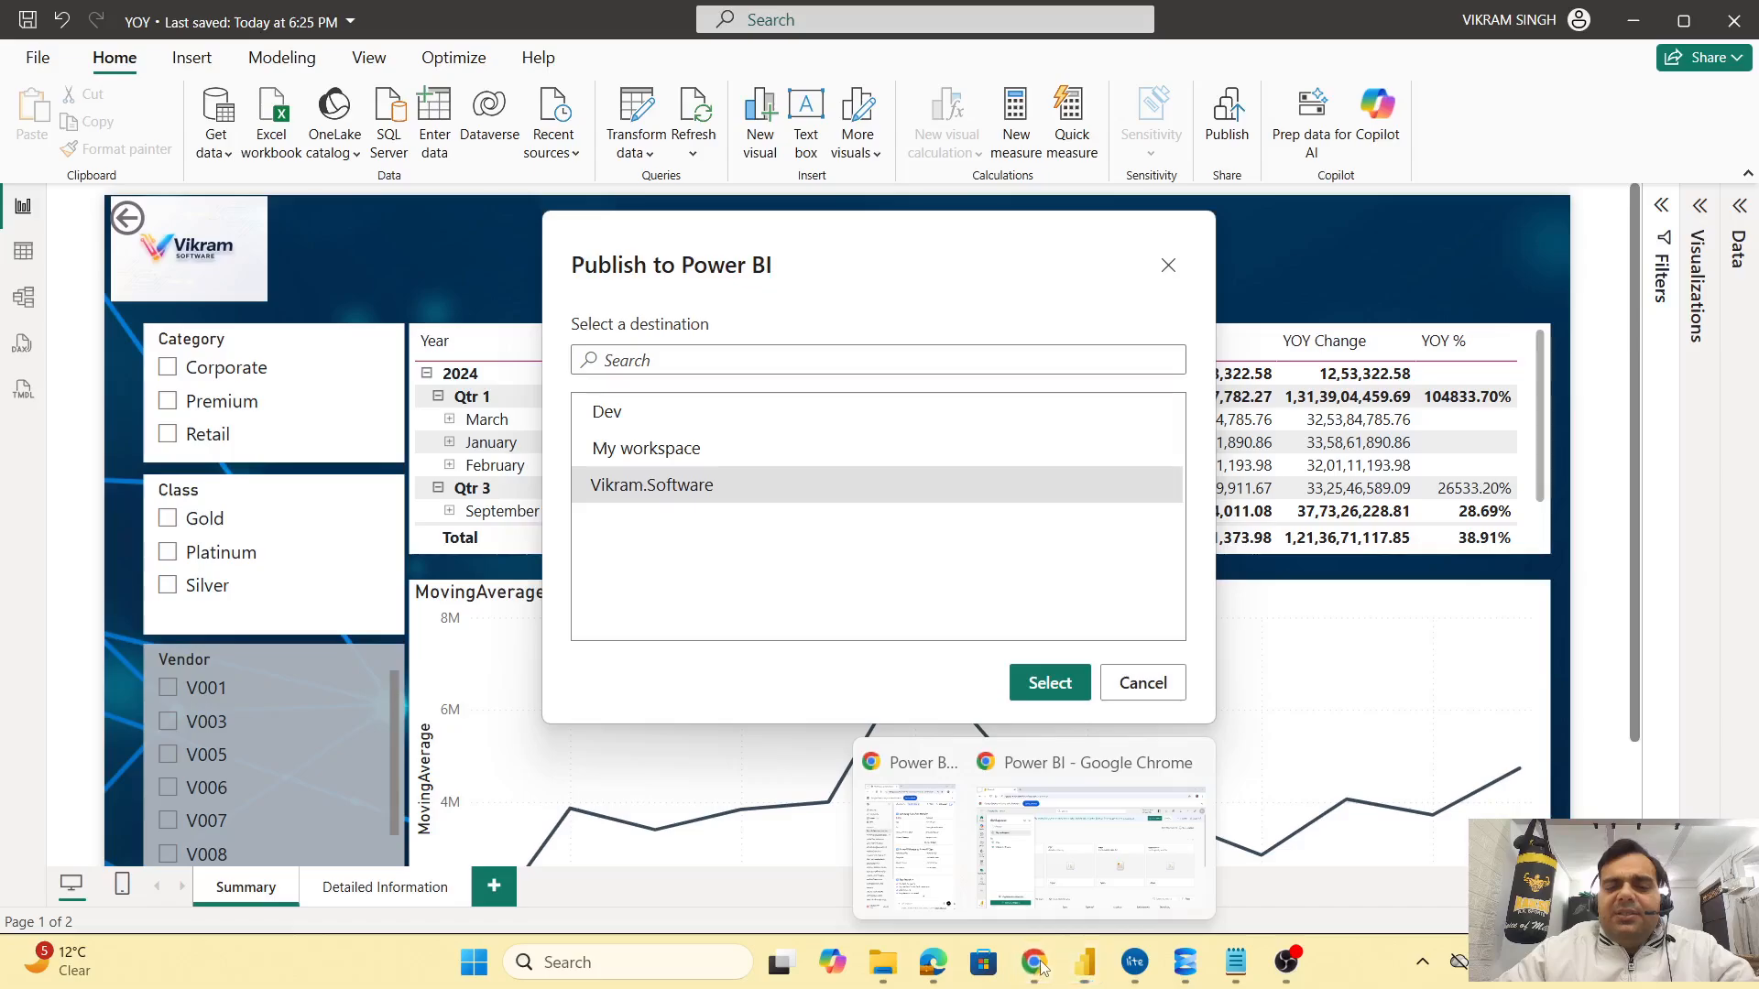
click(1151, 866)
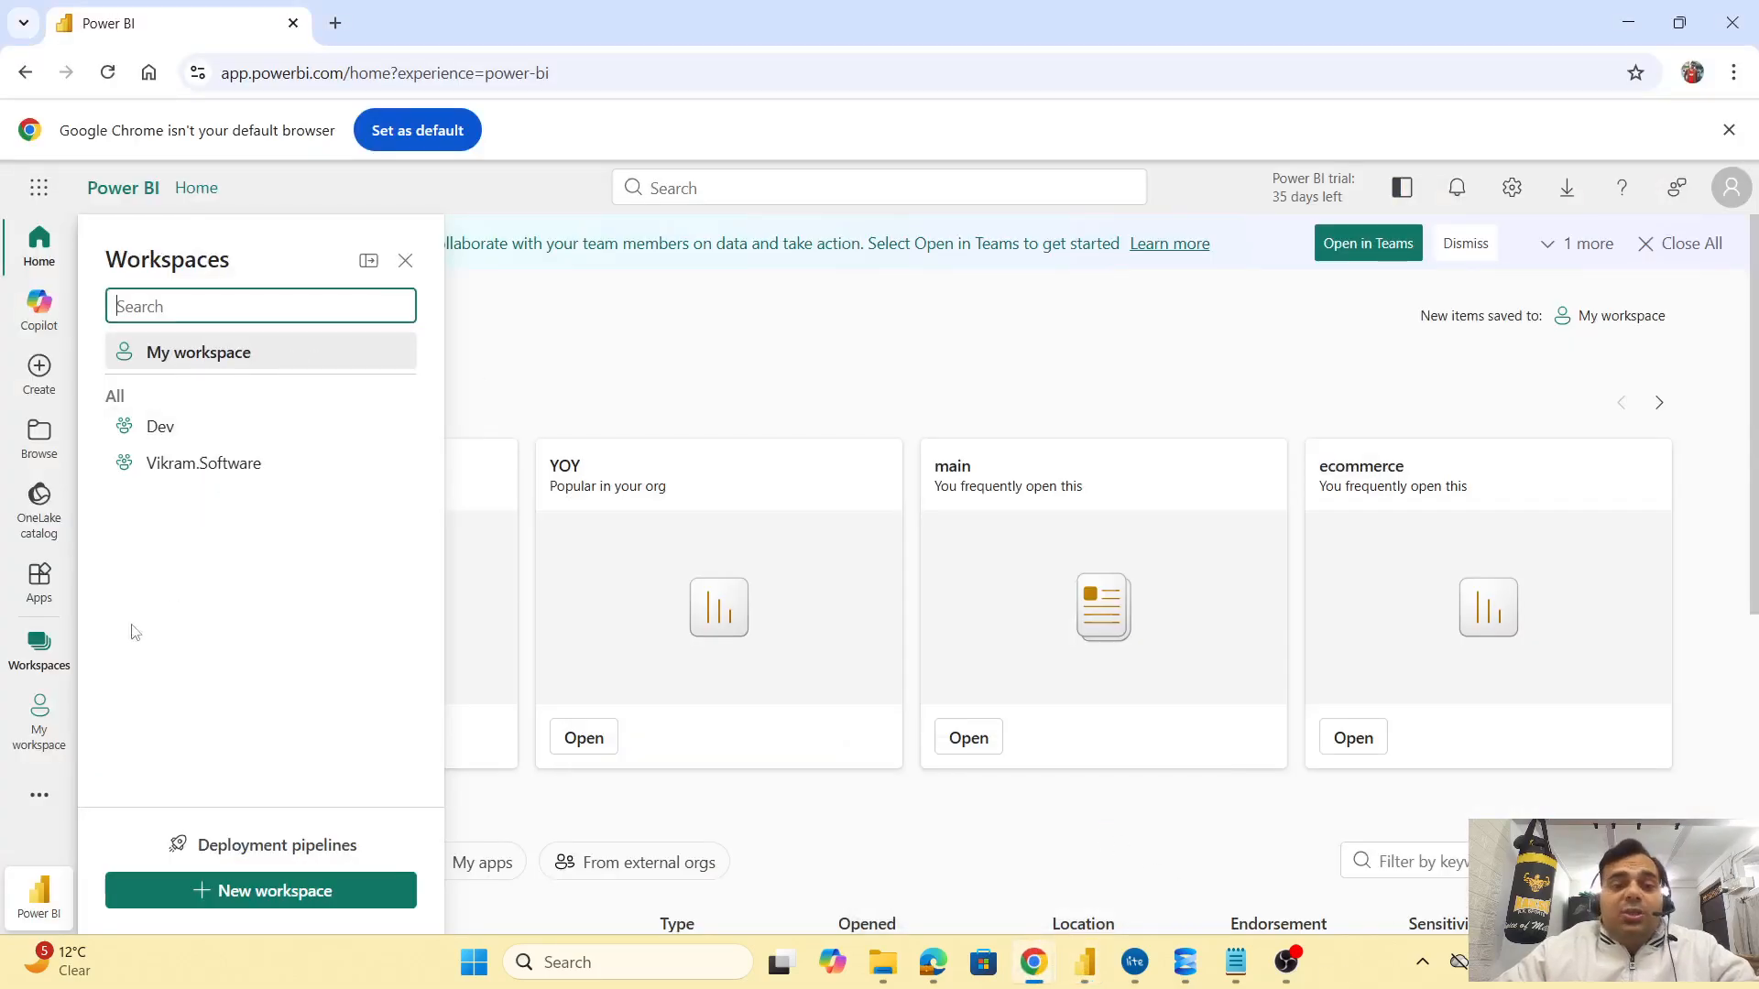
Create a new Pro-licensed workspace named Test-Report
click(275, 893)
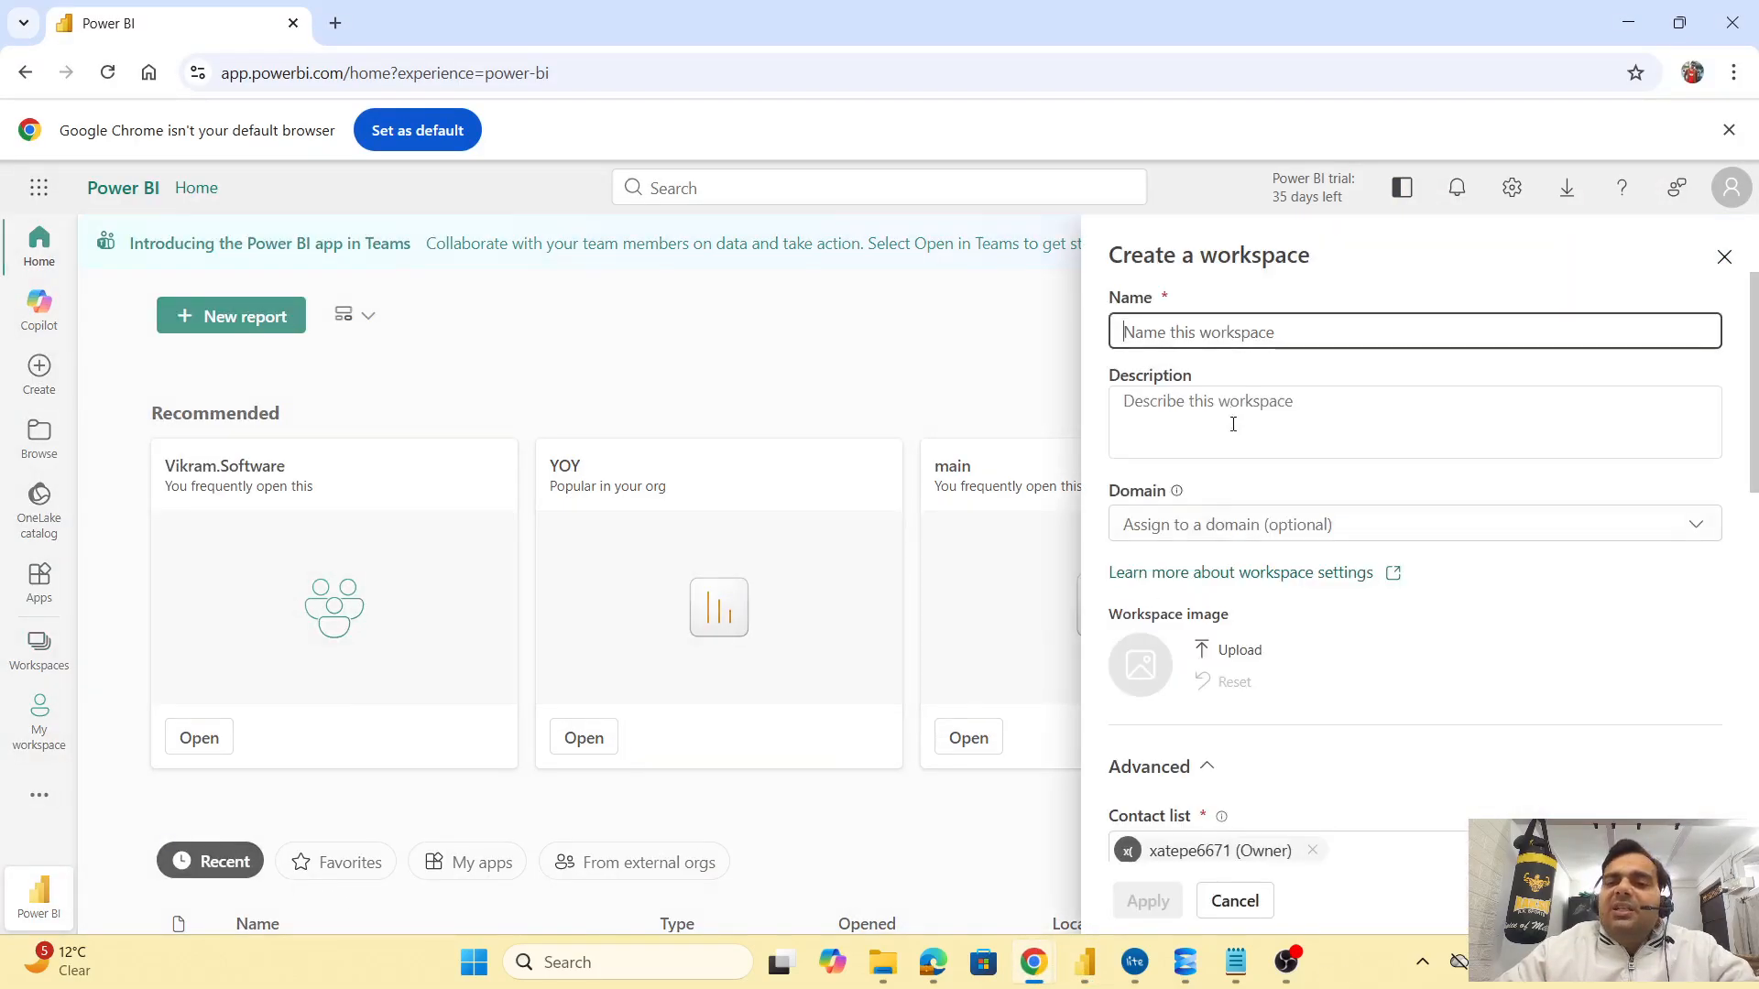
text(Test)
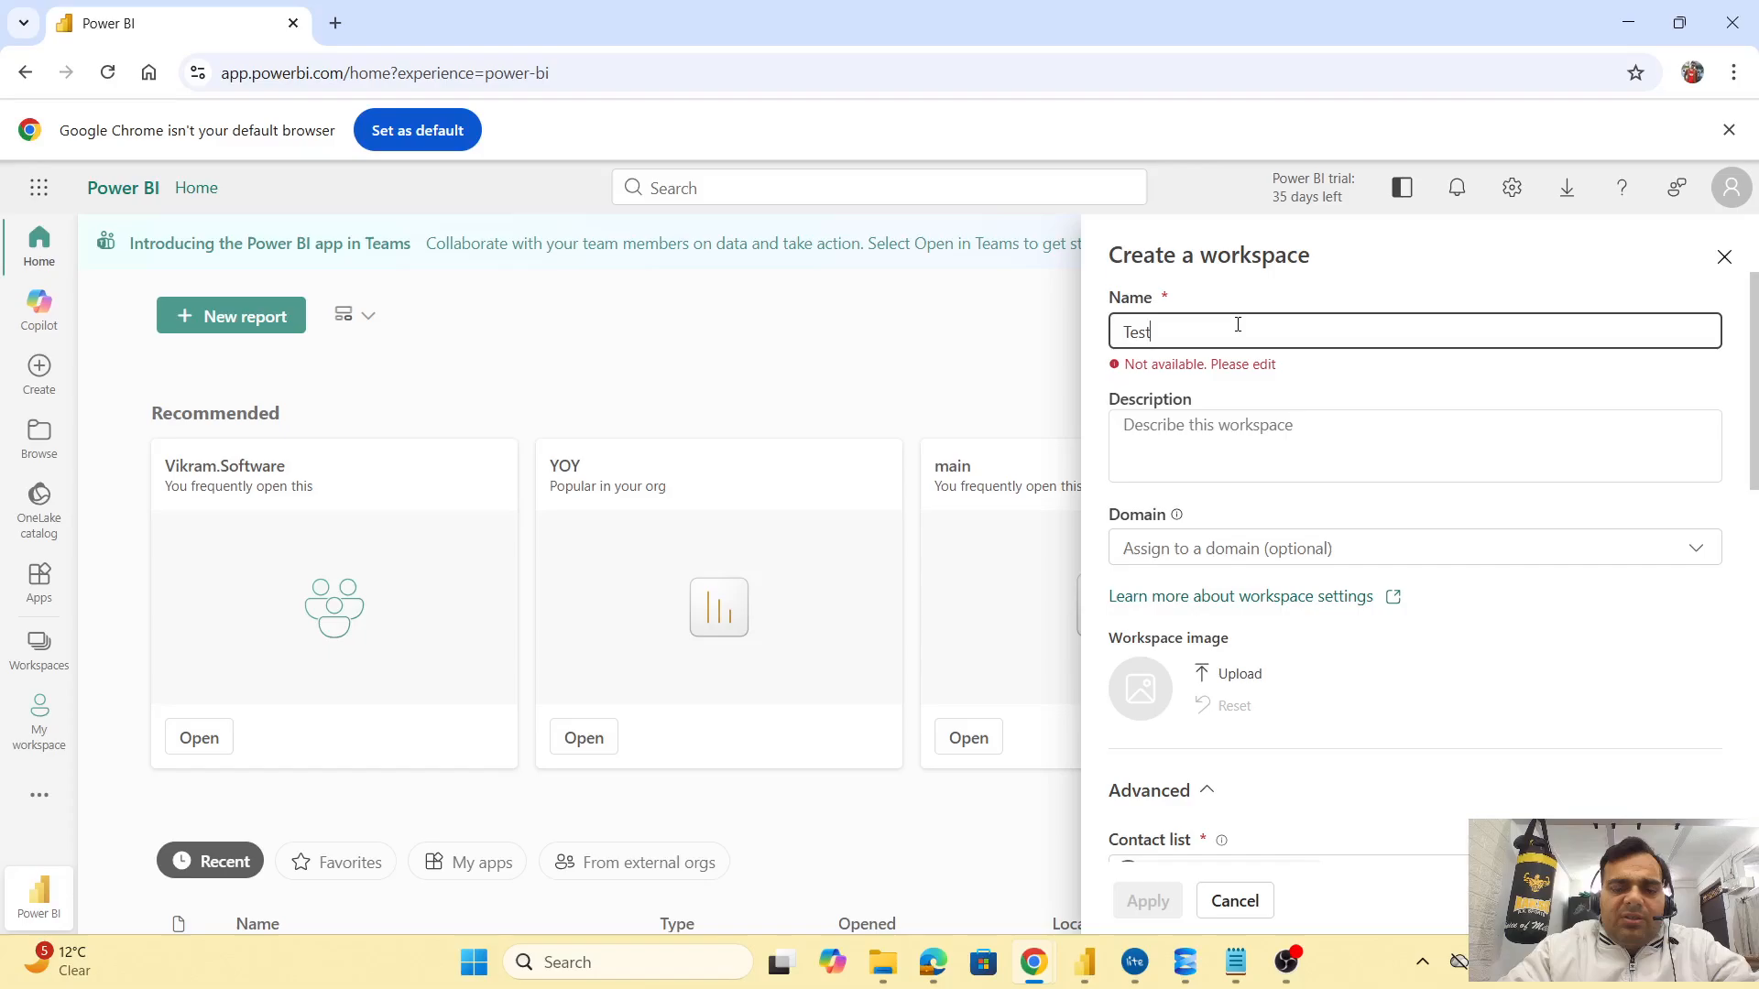
text(-Report)
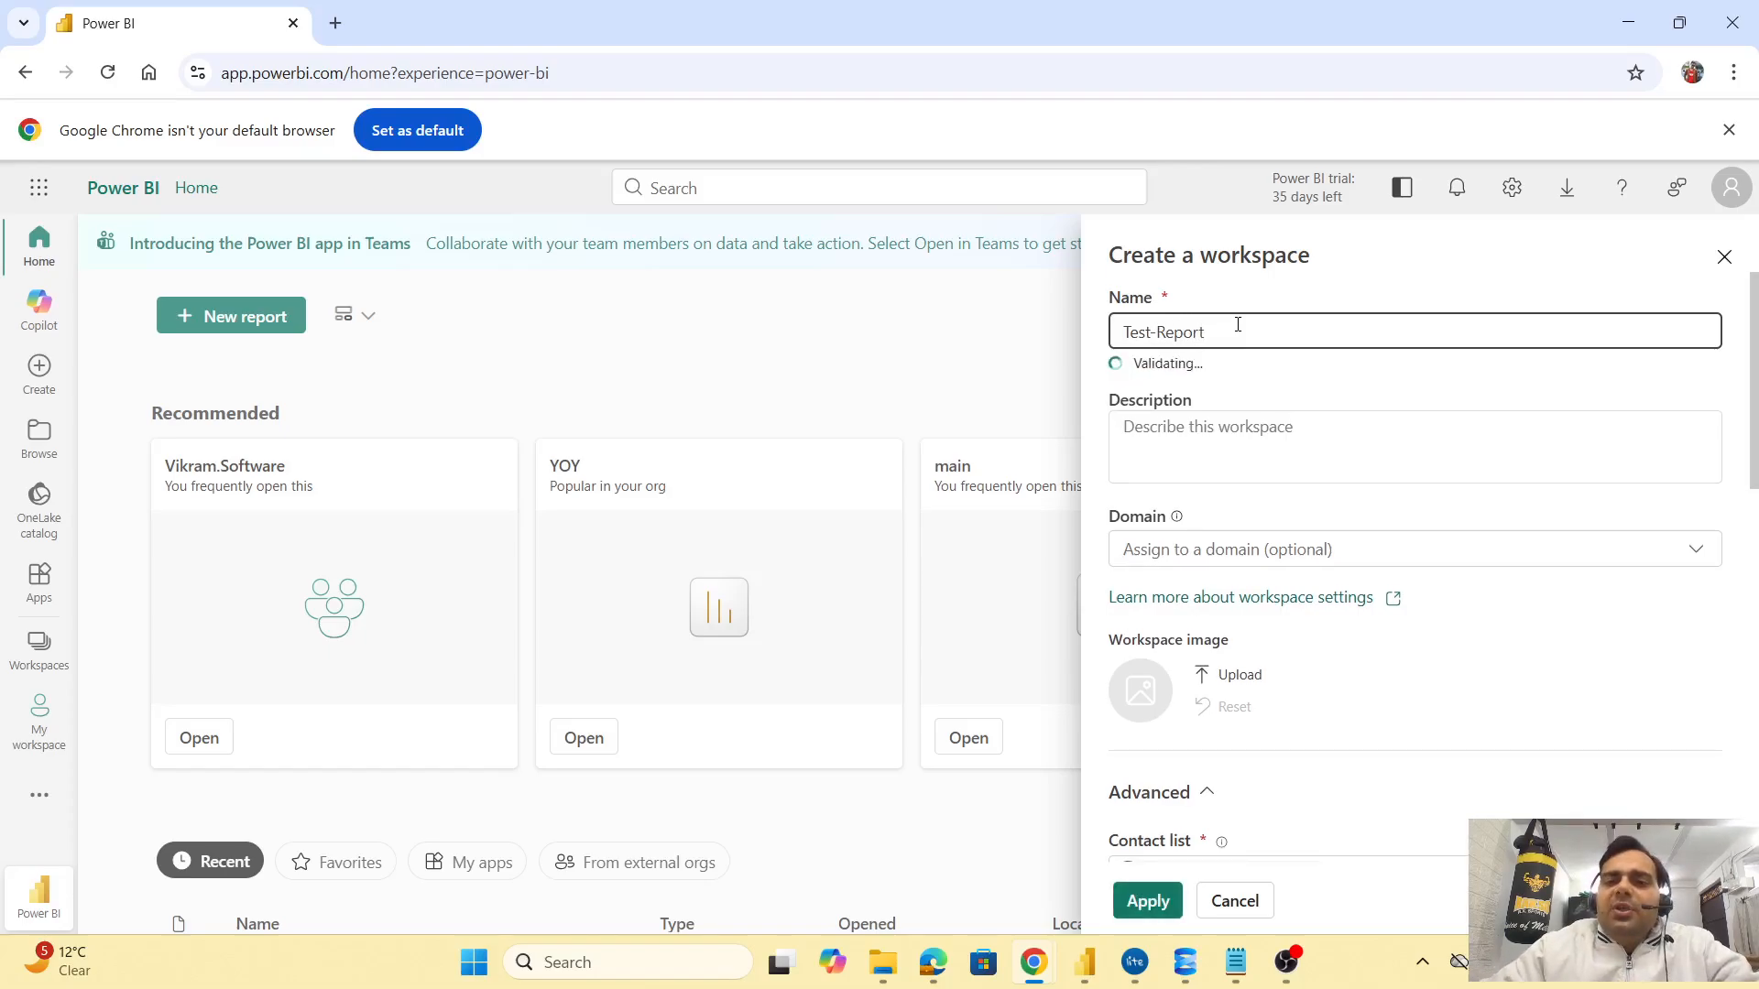
scroll(1348, 817, down, 5)
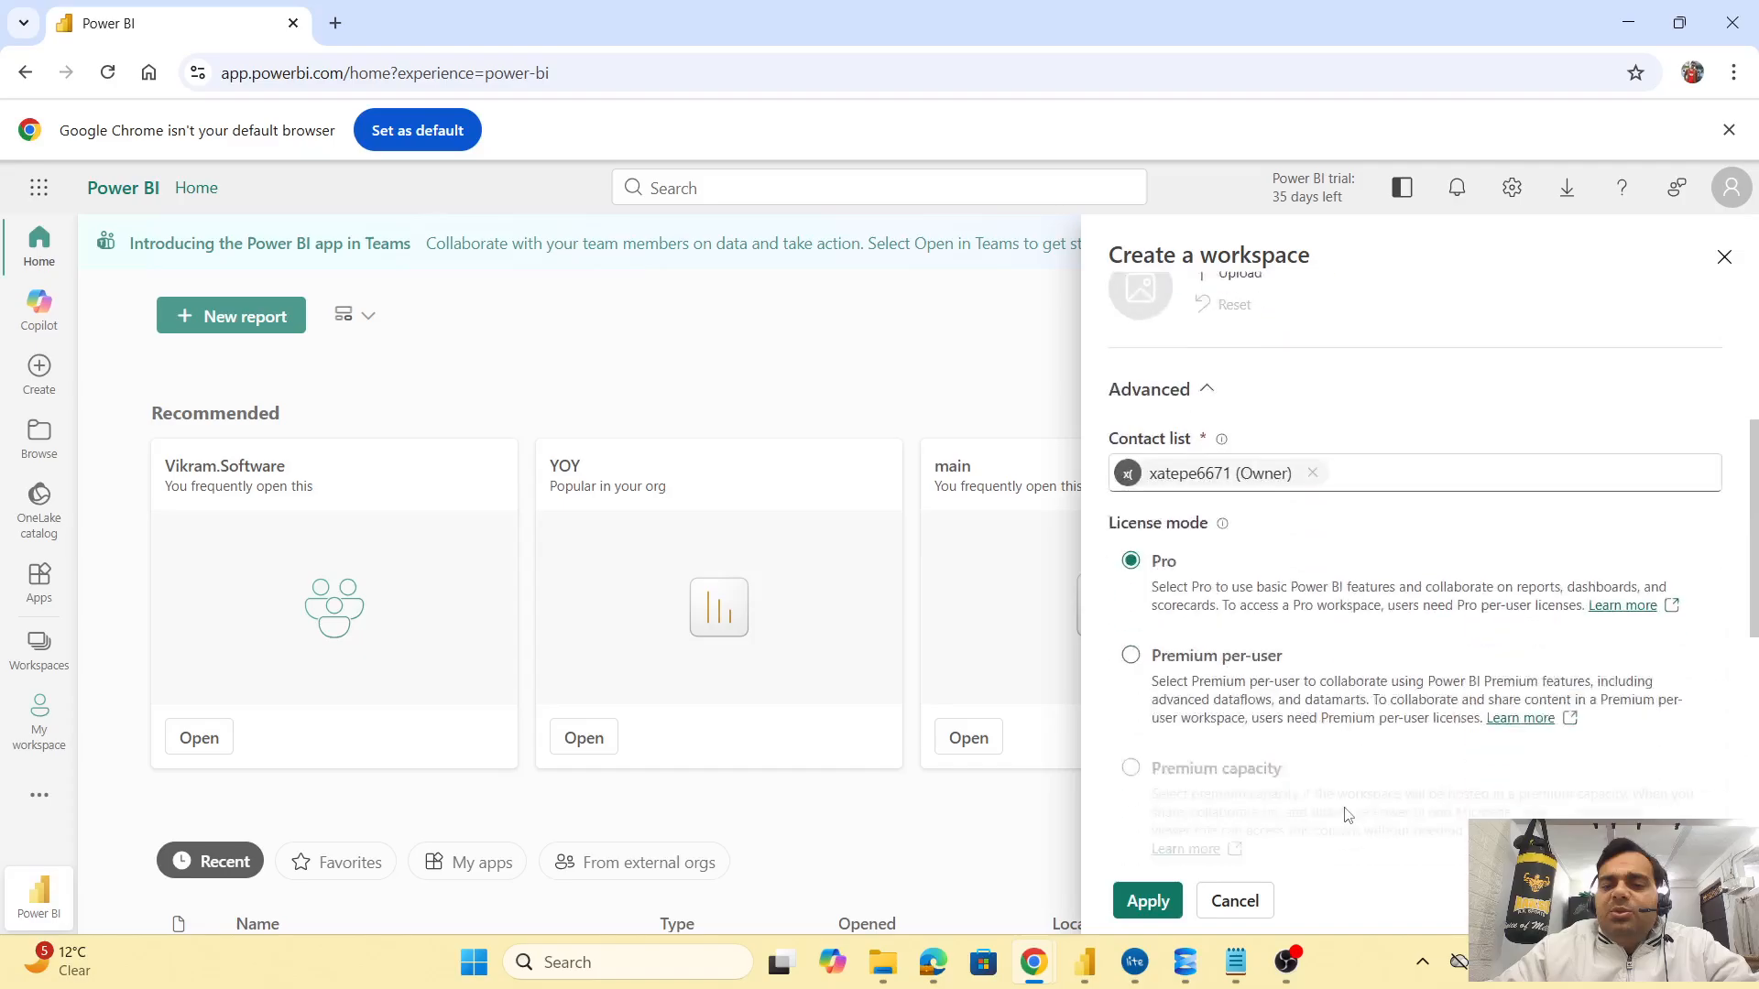
click(1148, 900)
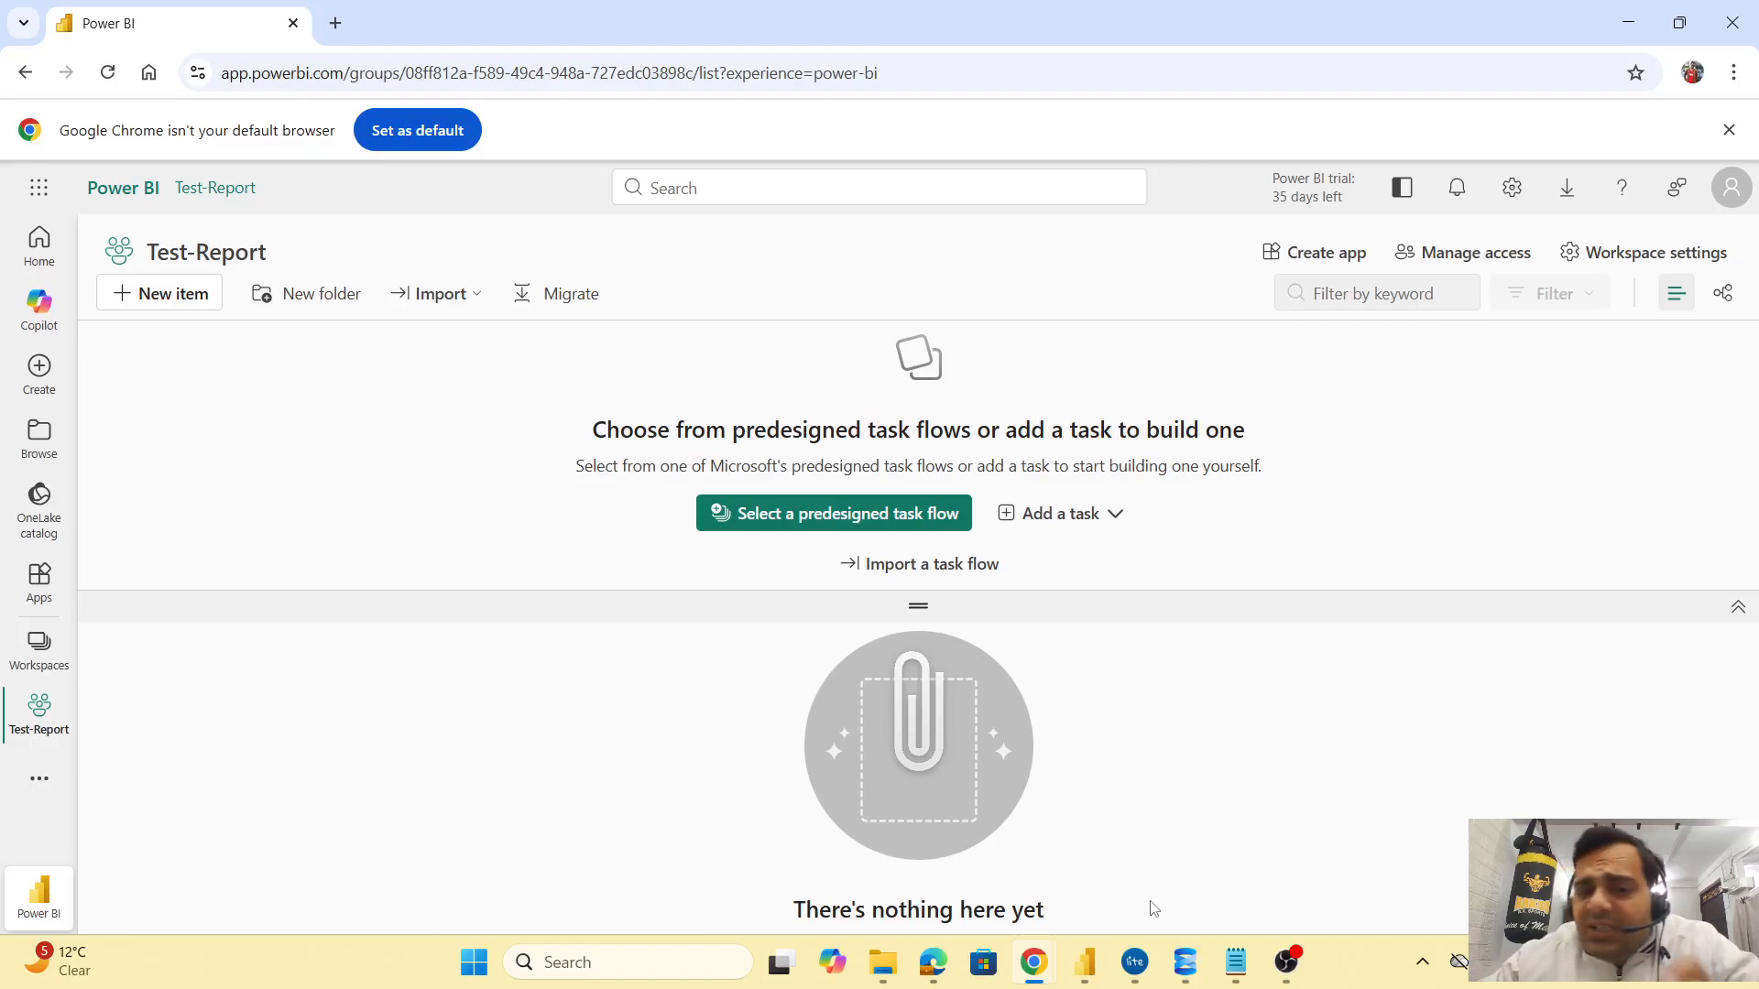
Republish YOY to the company workspace, replacing its semantic model, and open it online
mouse_move(1085, 967)
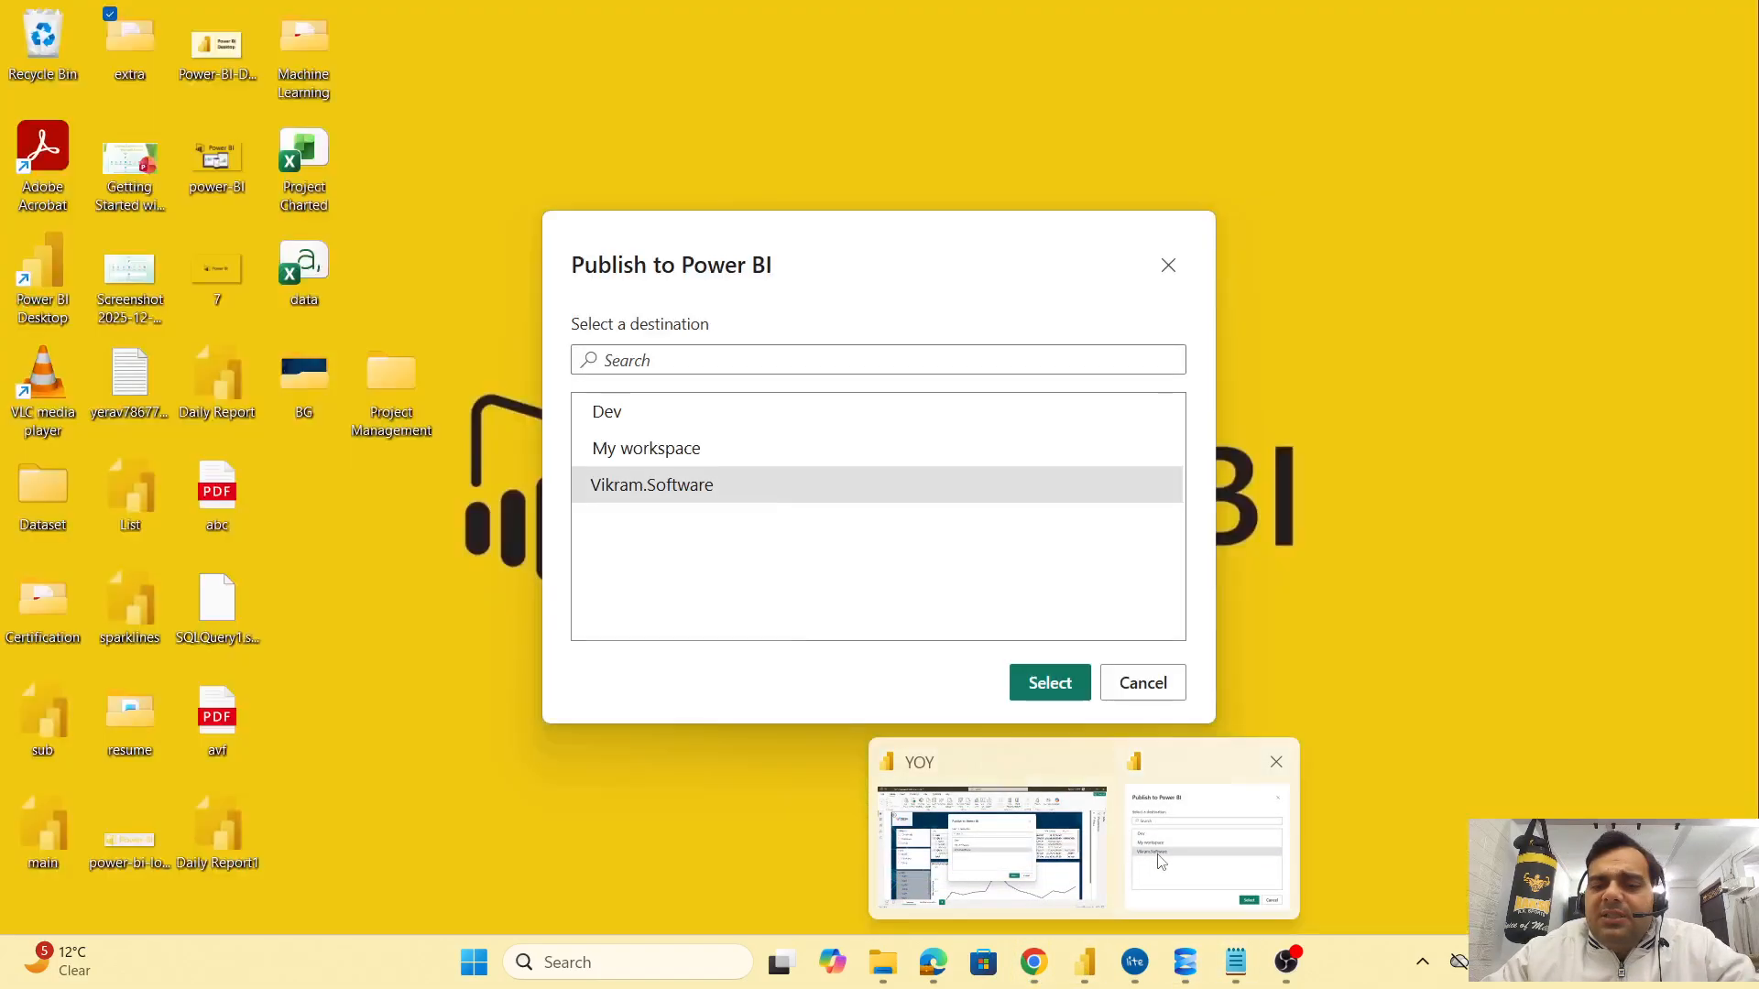
click(1160, 861)
click(1142, 683)
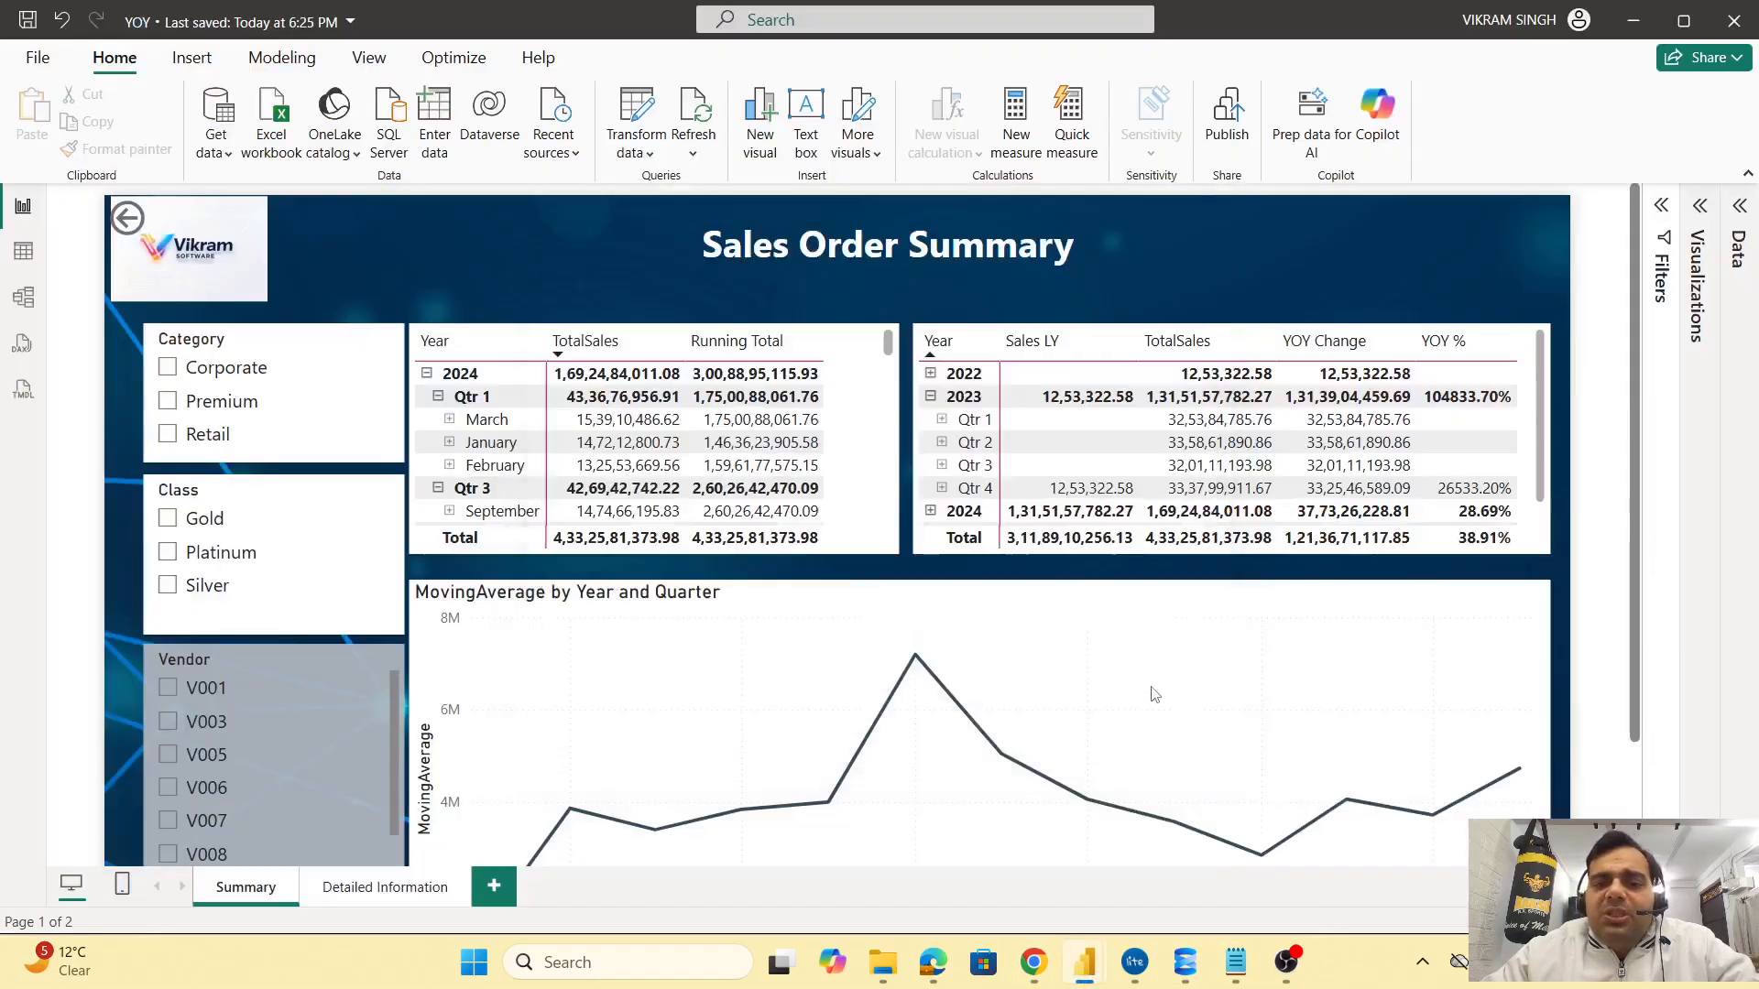
click(1228, 137)
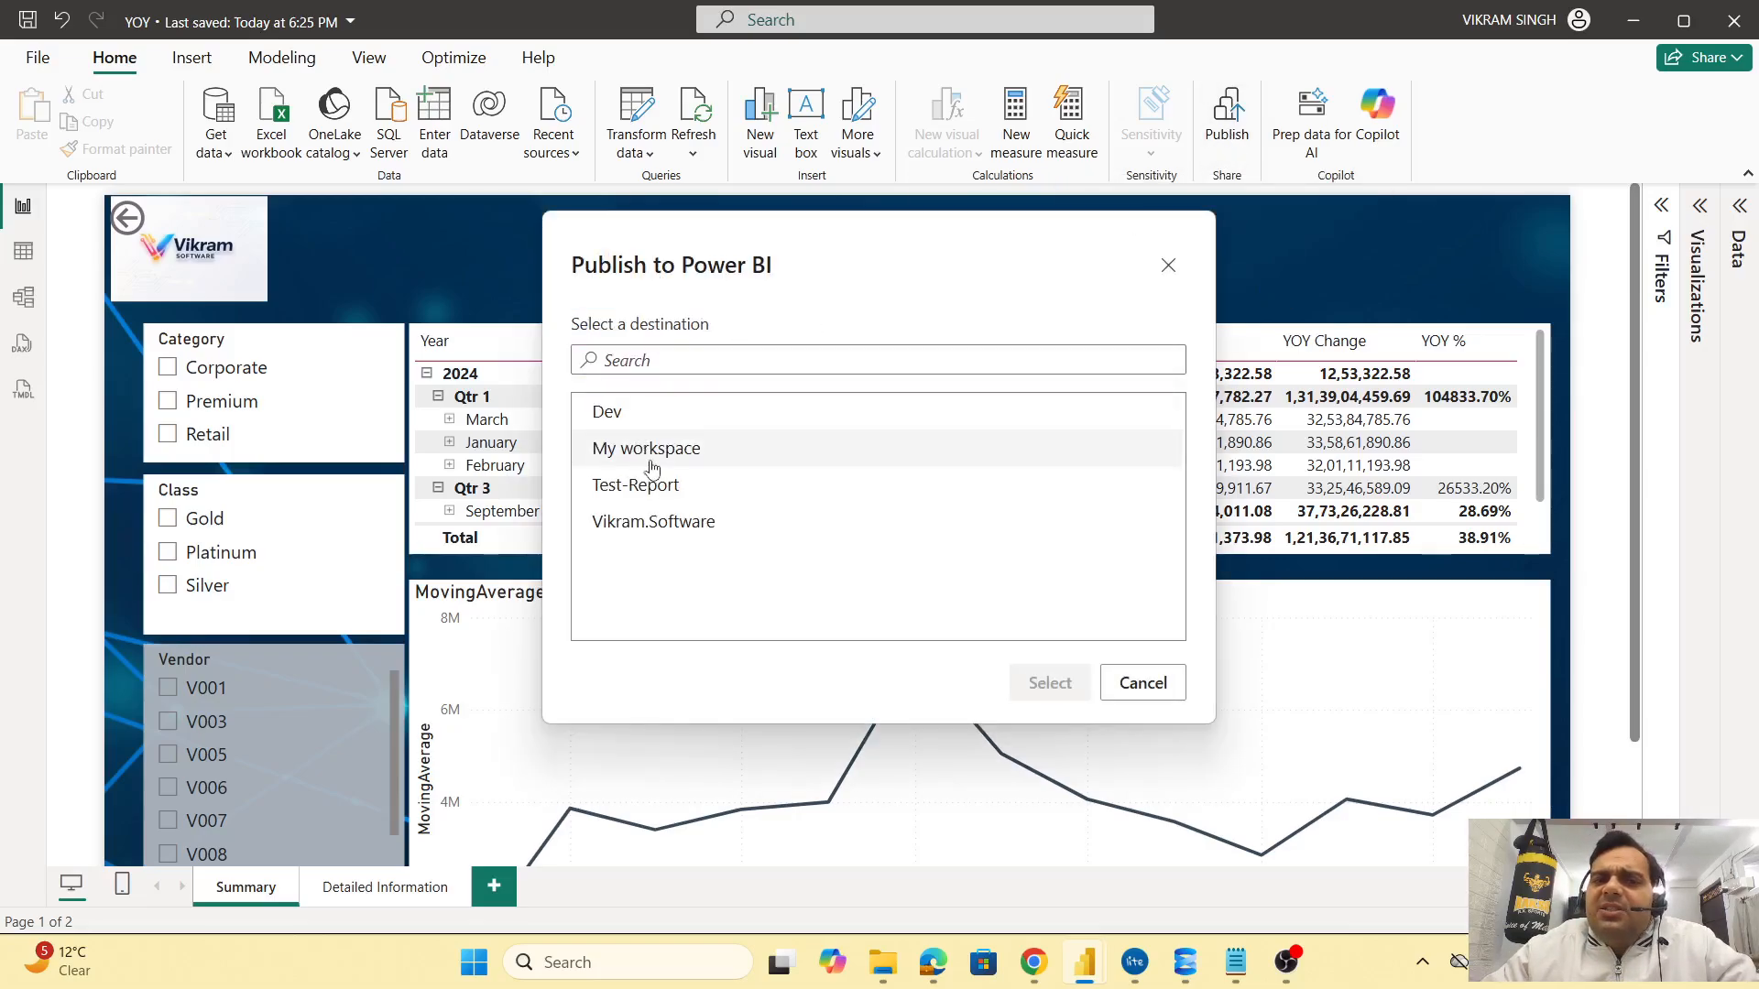
click(699, 541)
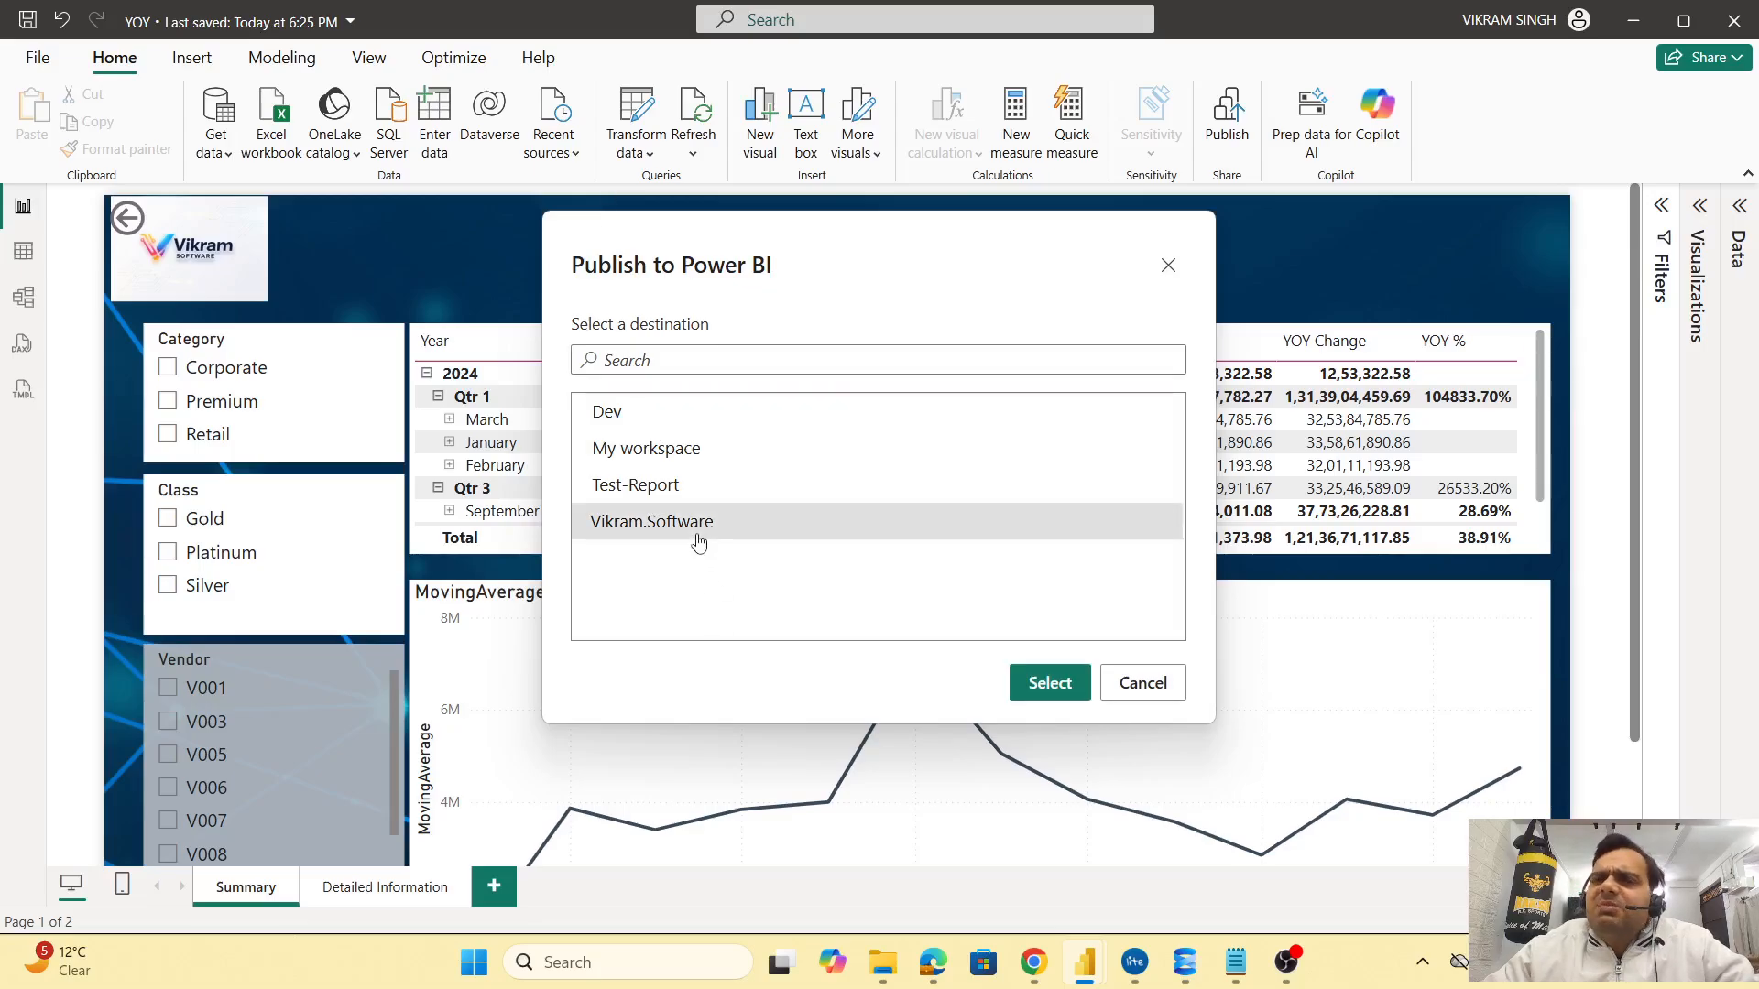
click(1050, 683)
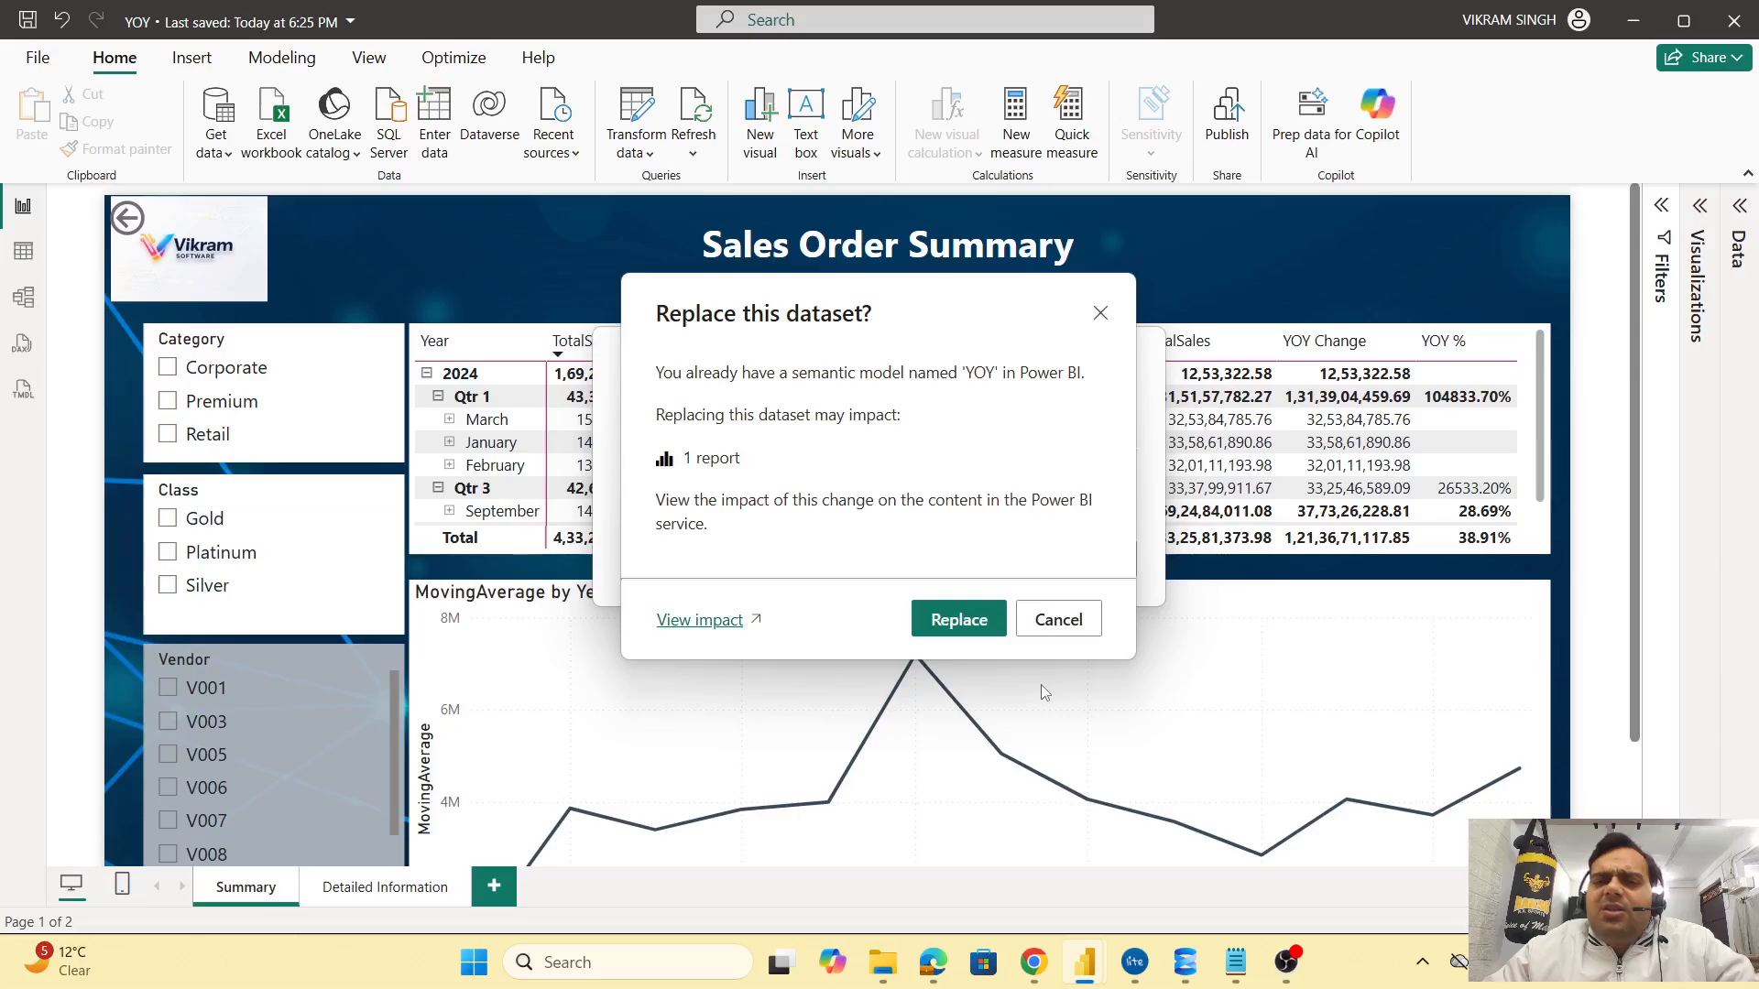
click(959, 620)
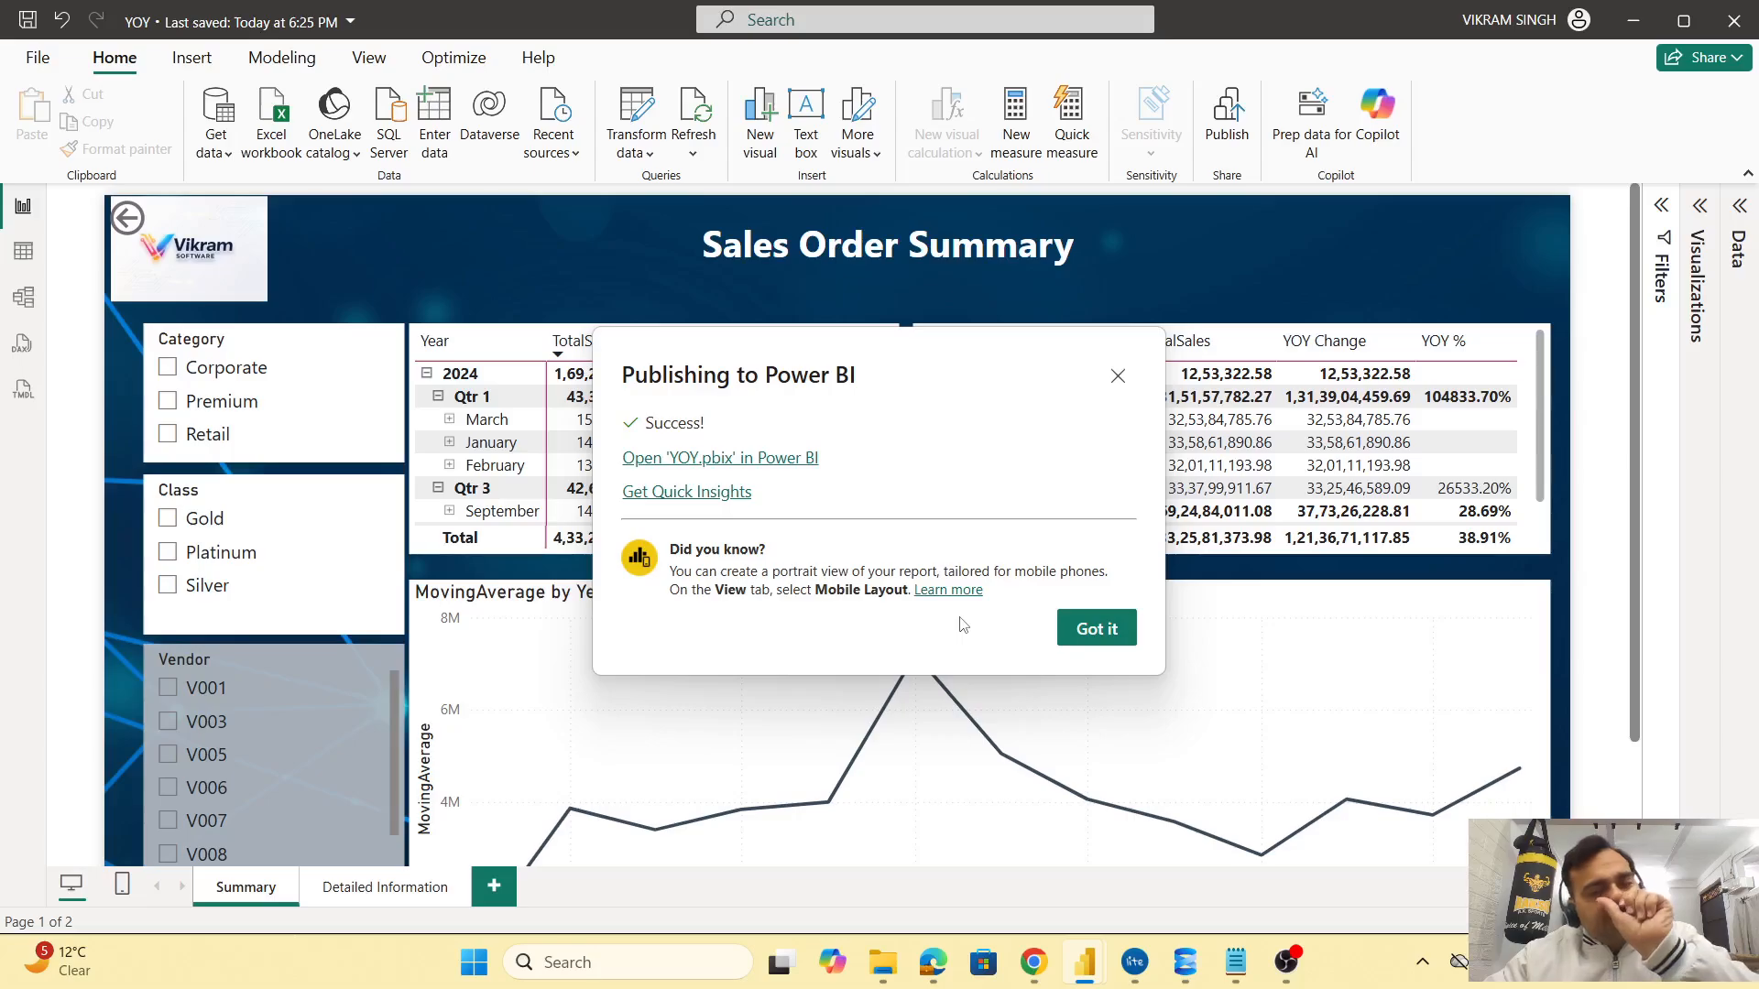
click(811, 456)
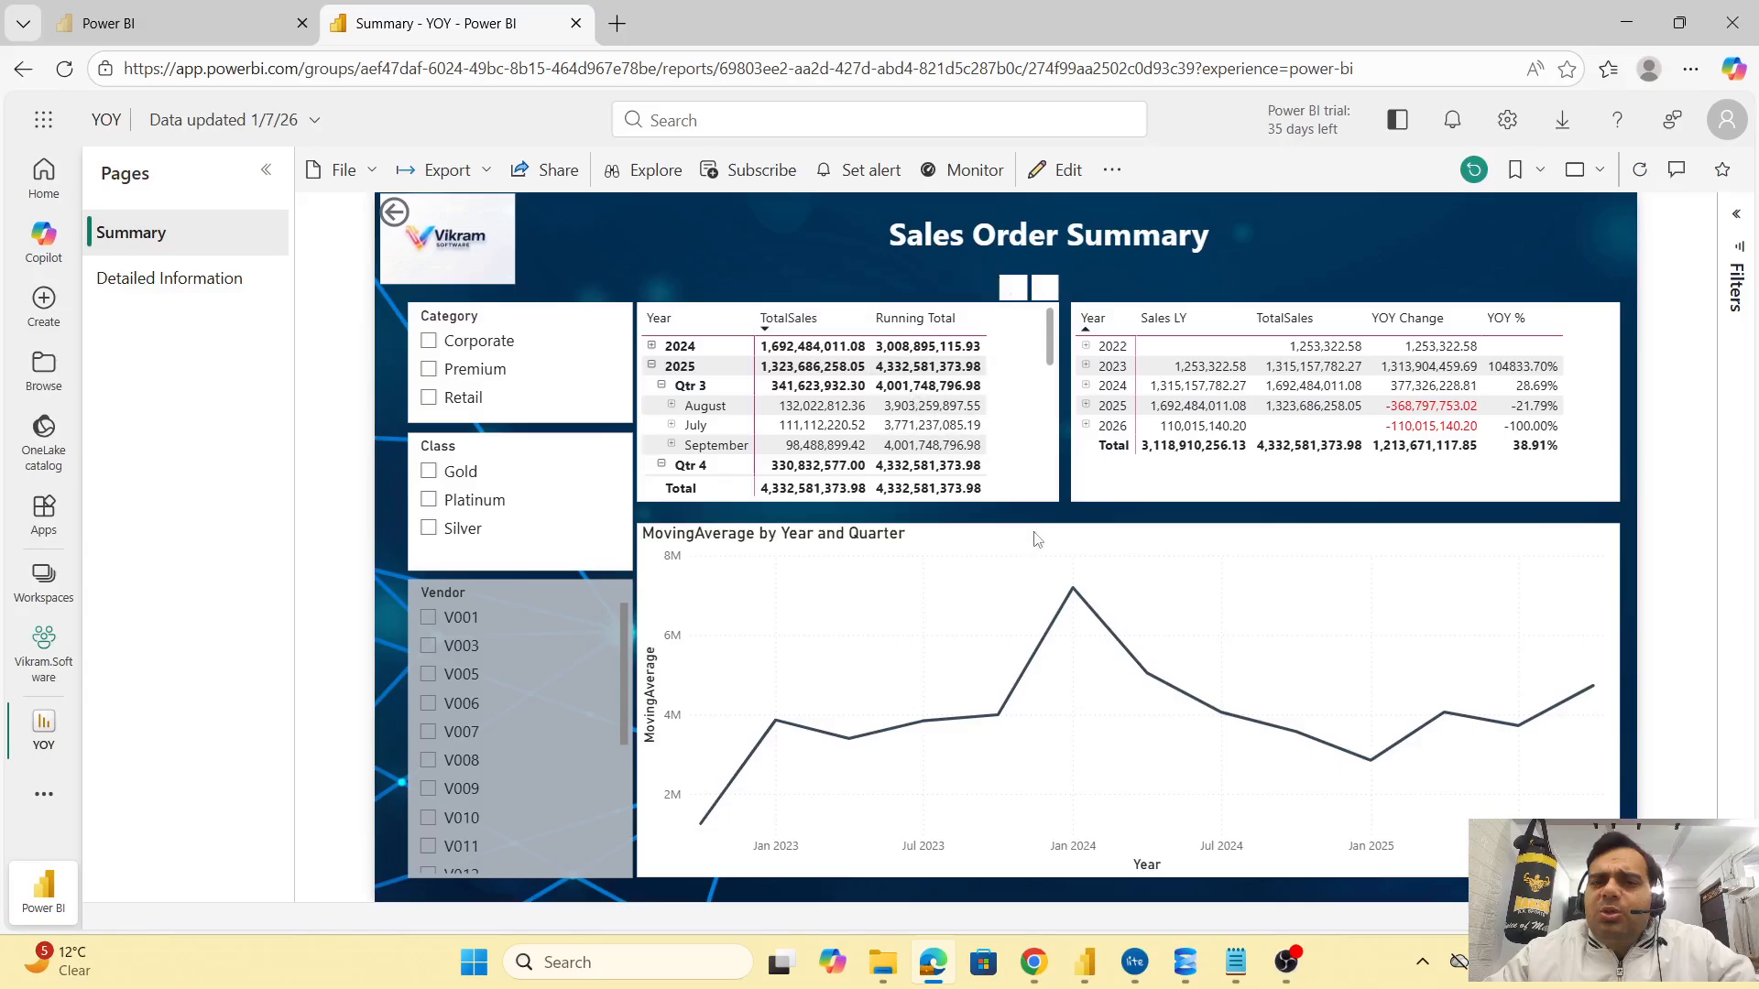
Drill August sales through to Detailed Information, then open the YOY model's refresh settings
right_click(849, 414)
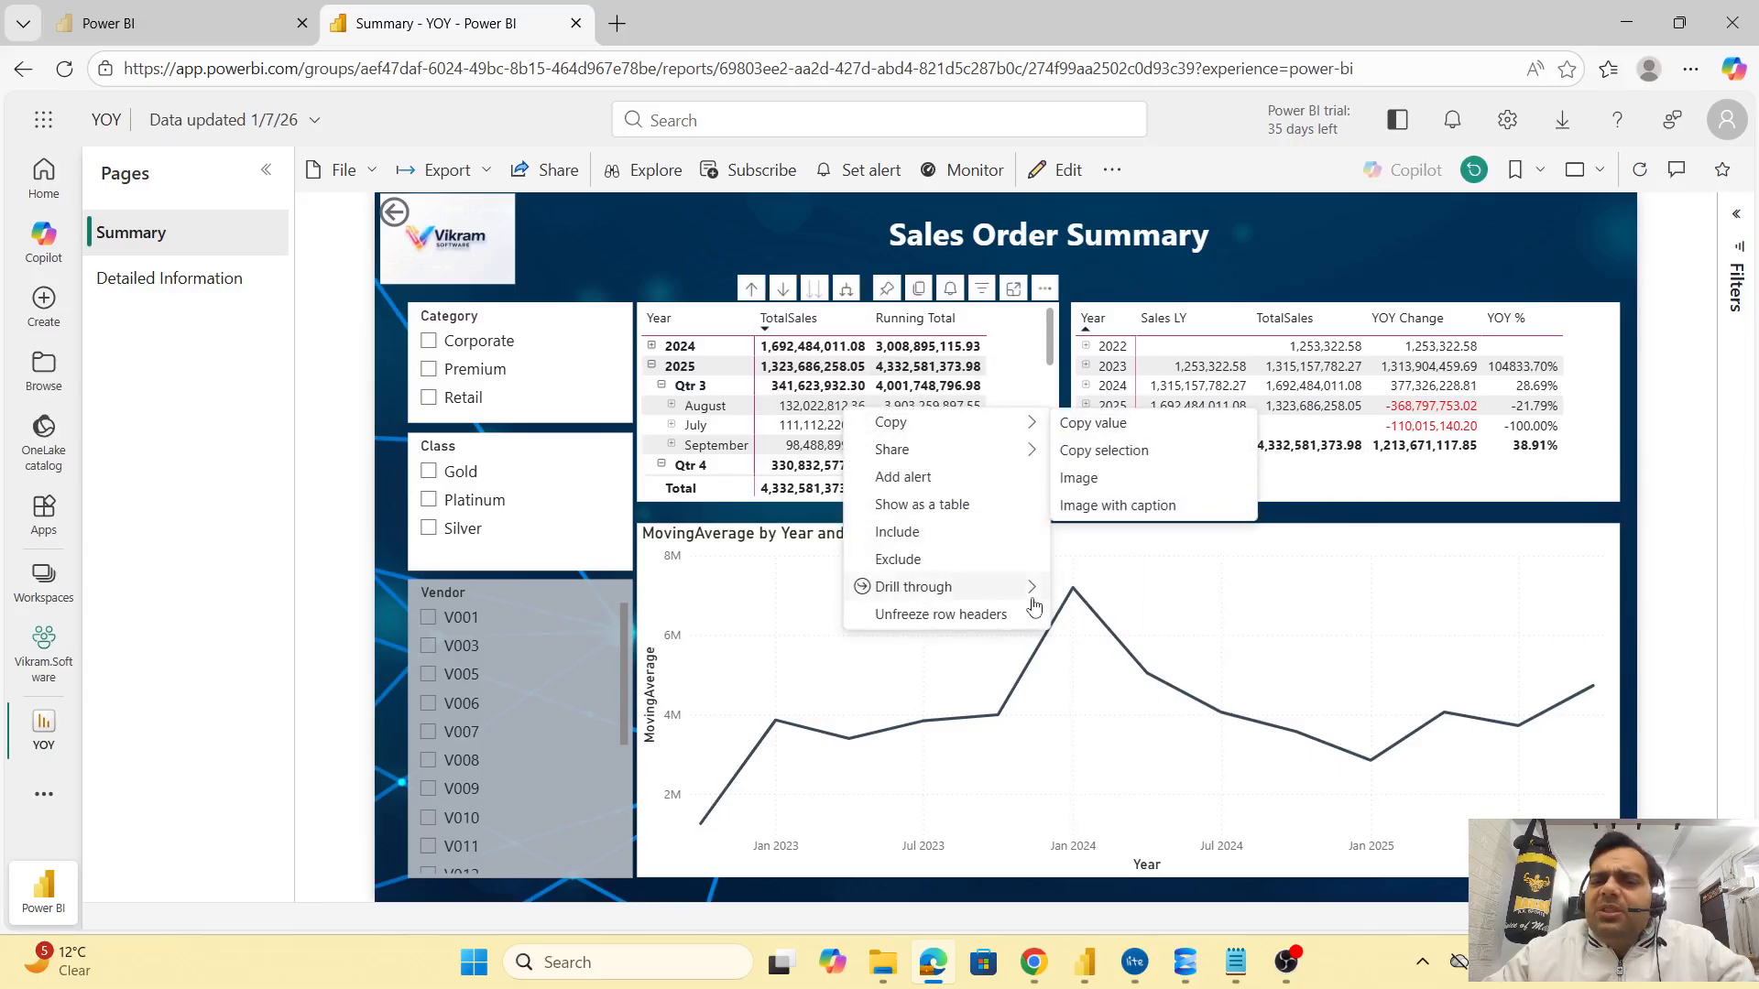
mouse_move(1031, 588)
click(1145, 587)
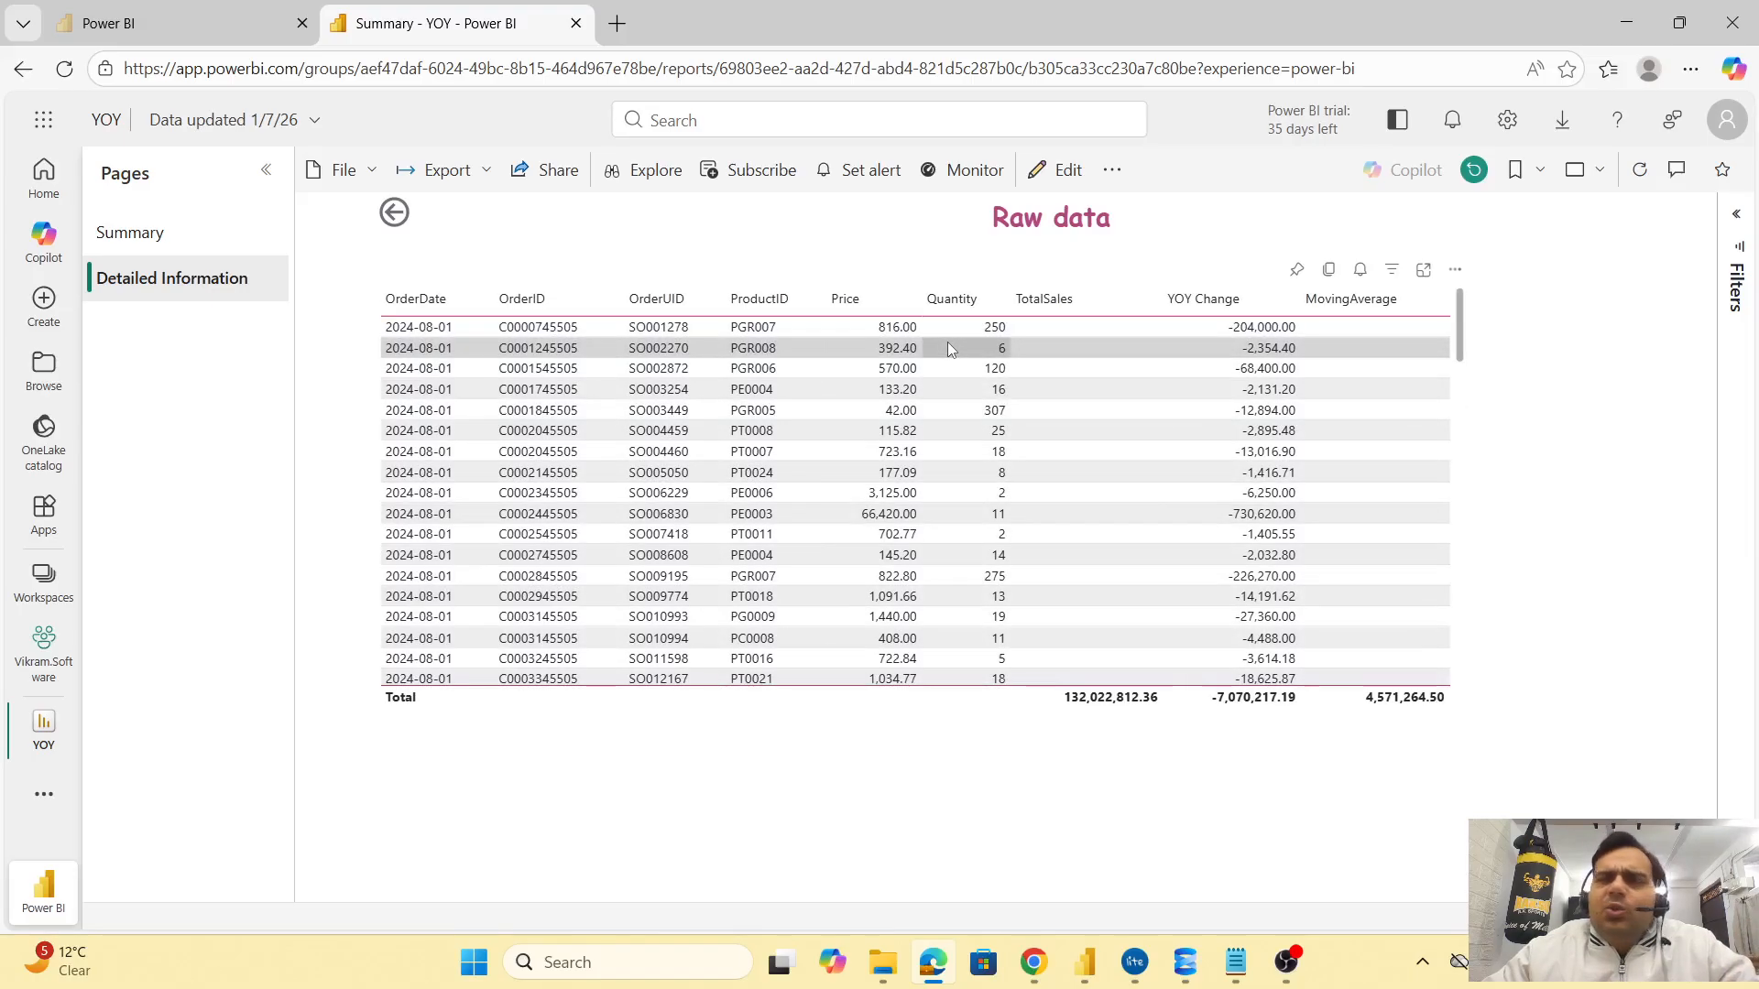
click(65, 656)
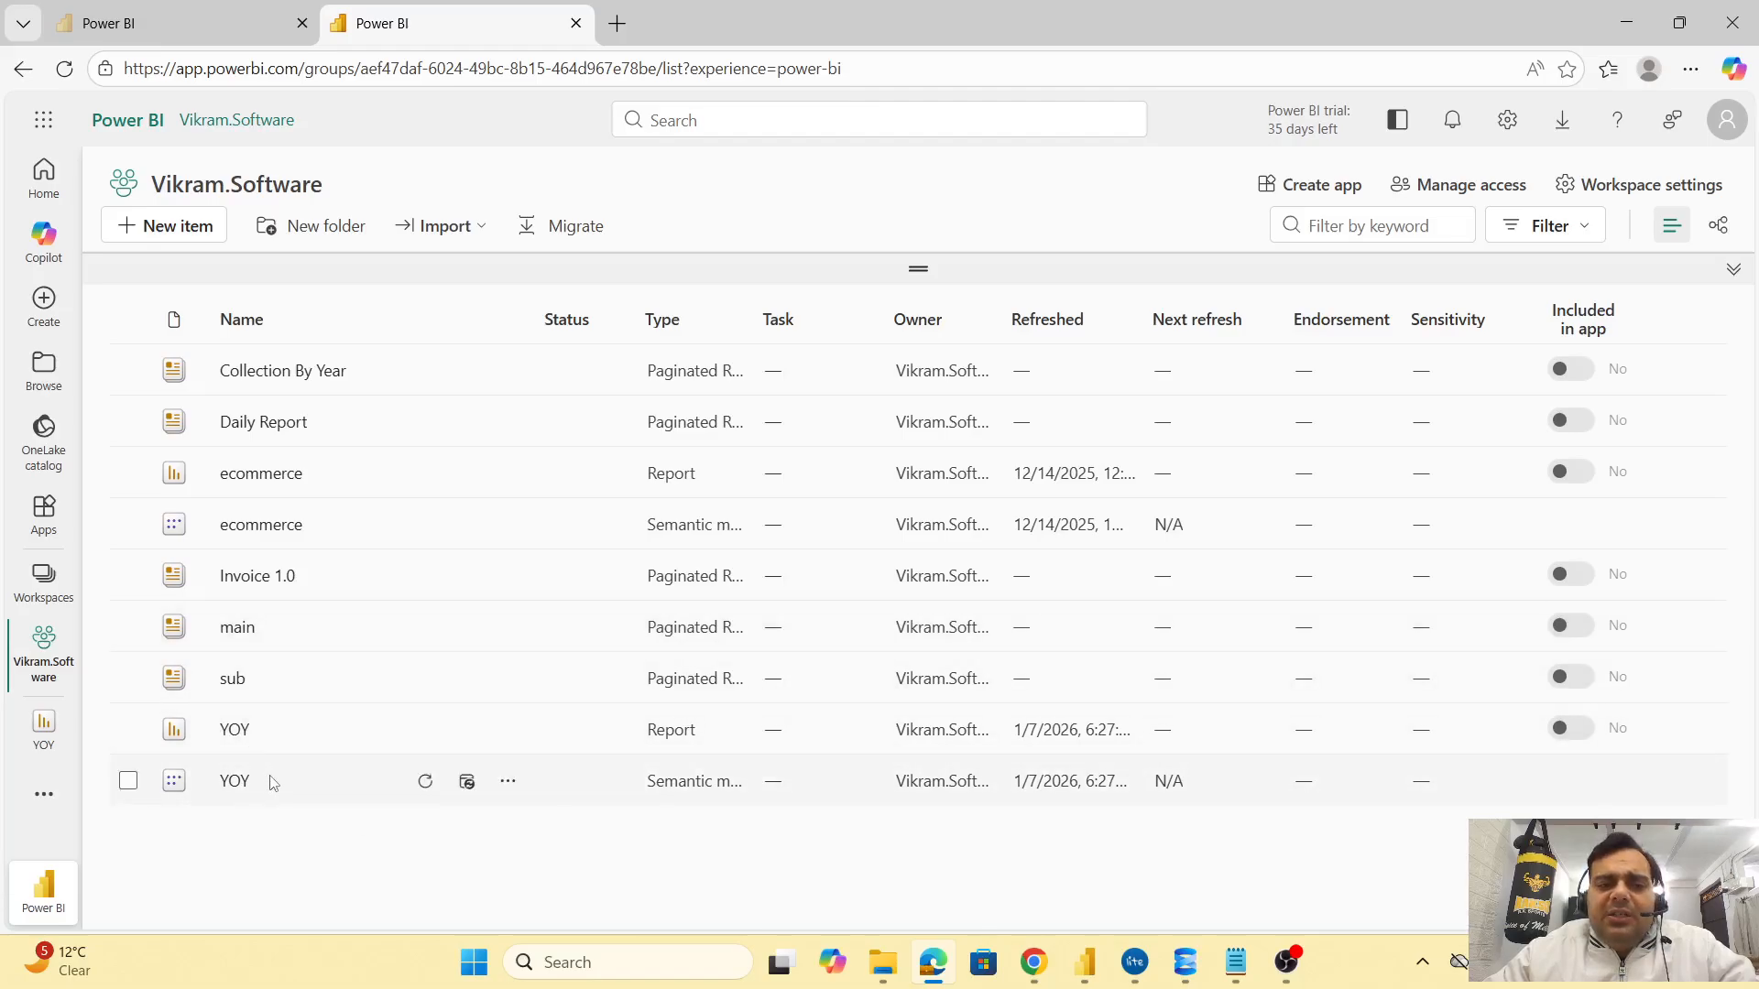
click(467, 783)
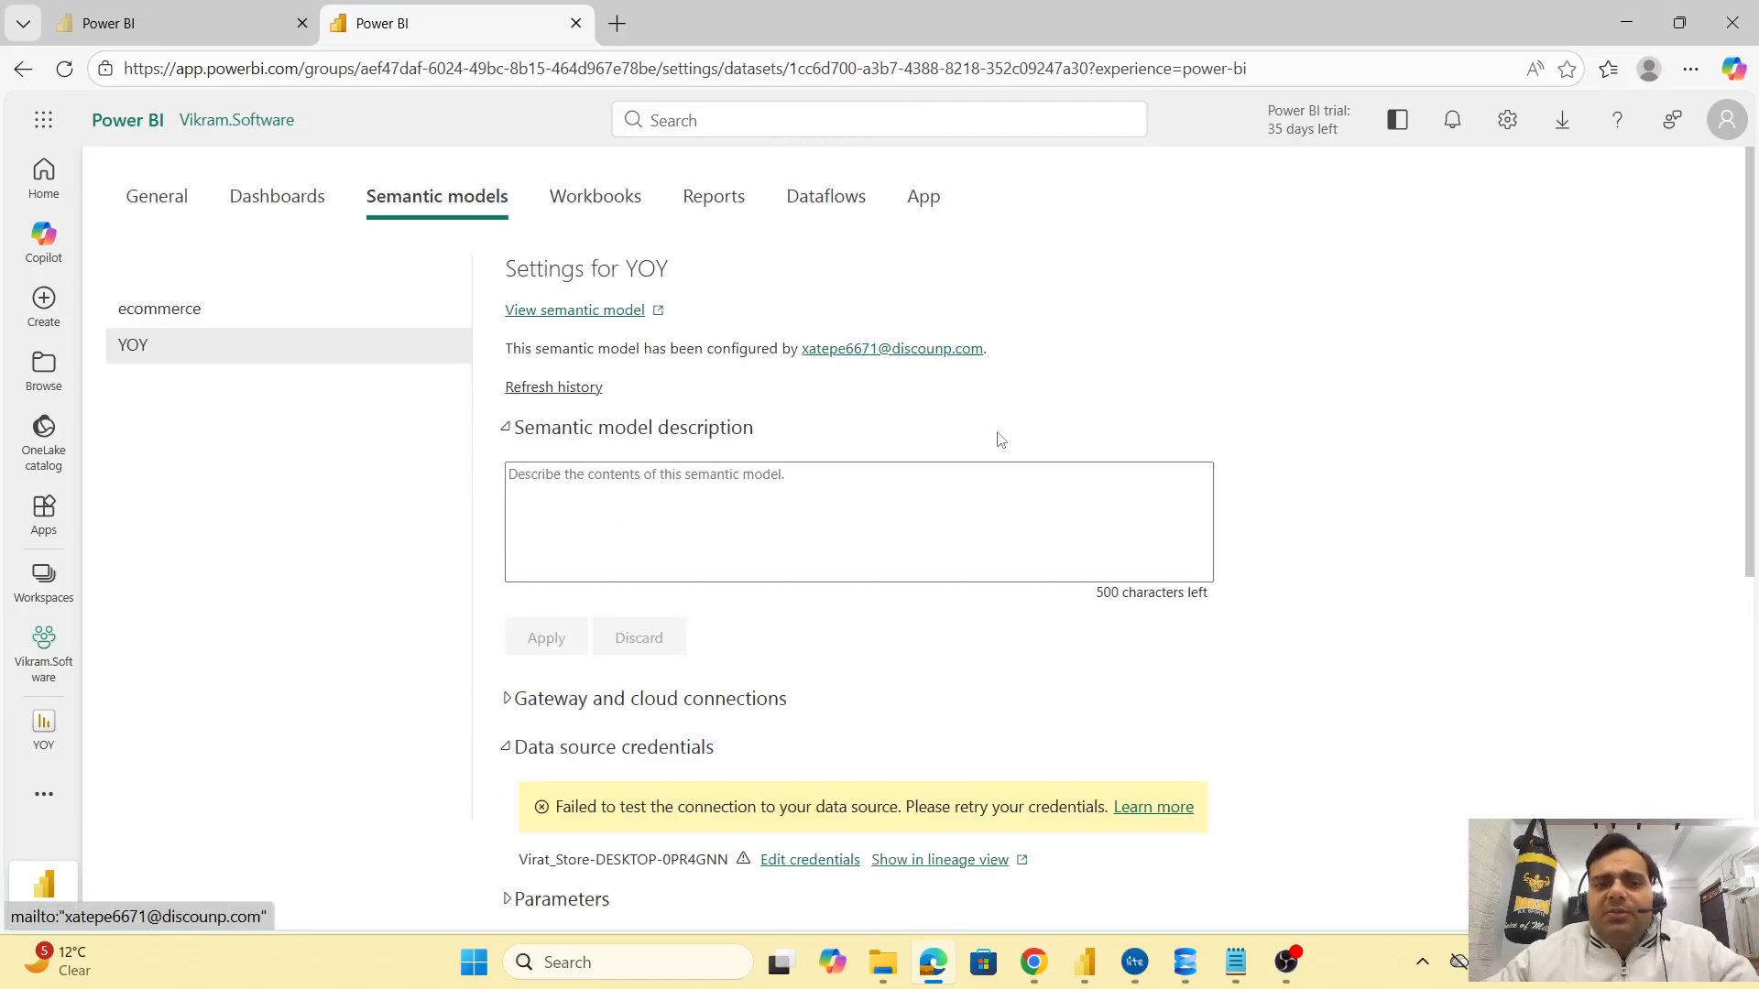
Review the YOY model's gateway and cloud connections, then scroll to the failed credentials warning
scroll(1024, 546, down, 3)
click(649, 481)
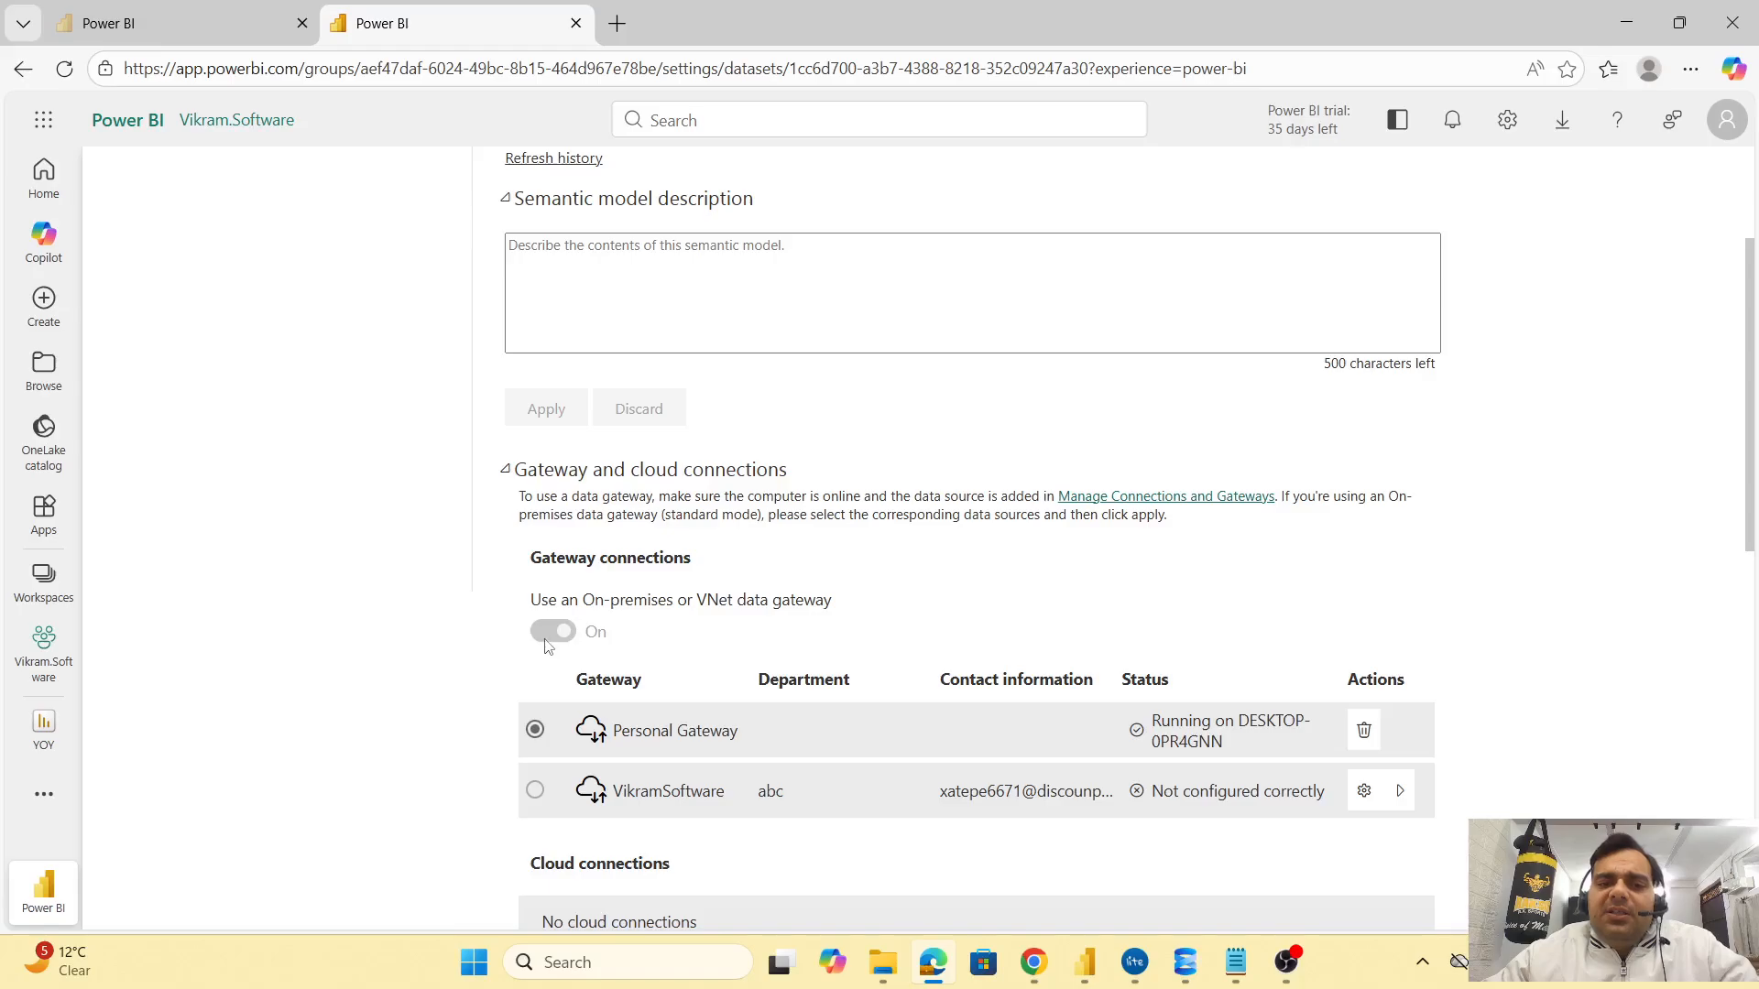
scroll(632, 715, down, 3)
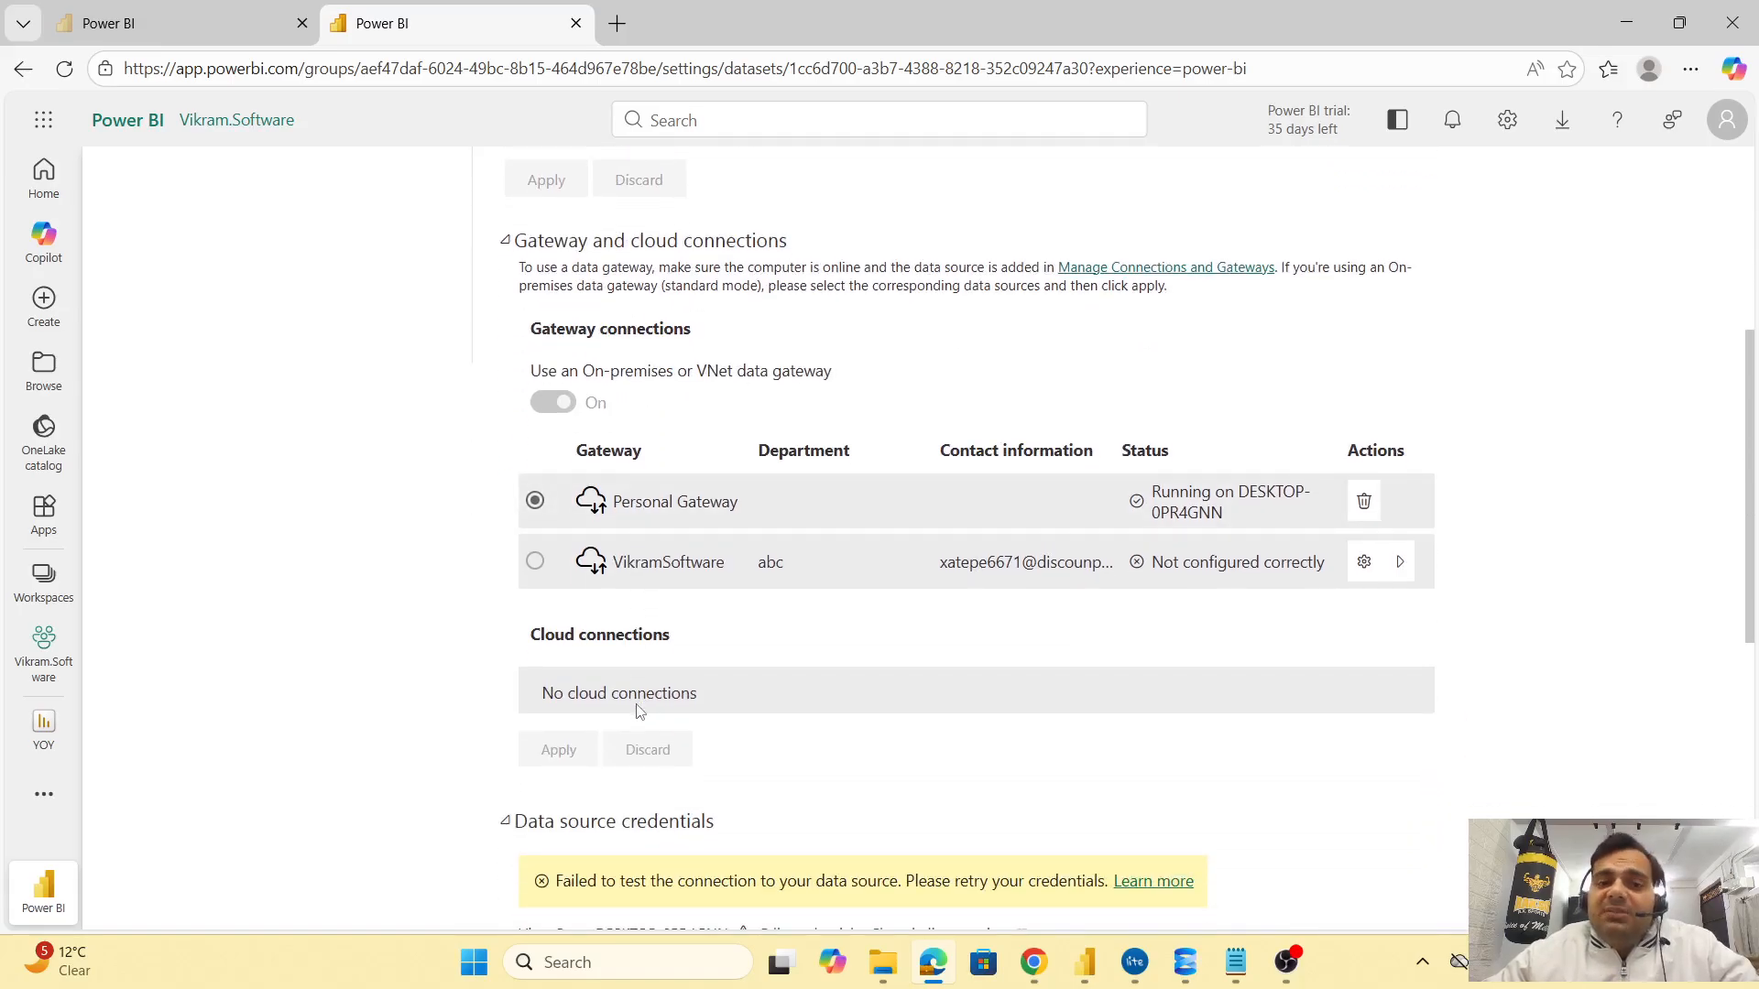
scroll(638, 711, up, 4)
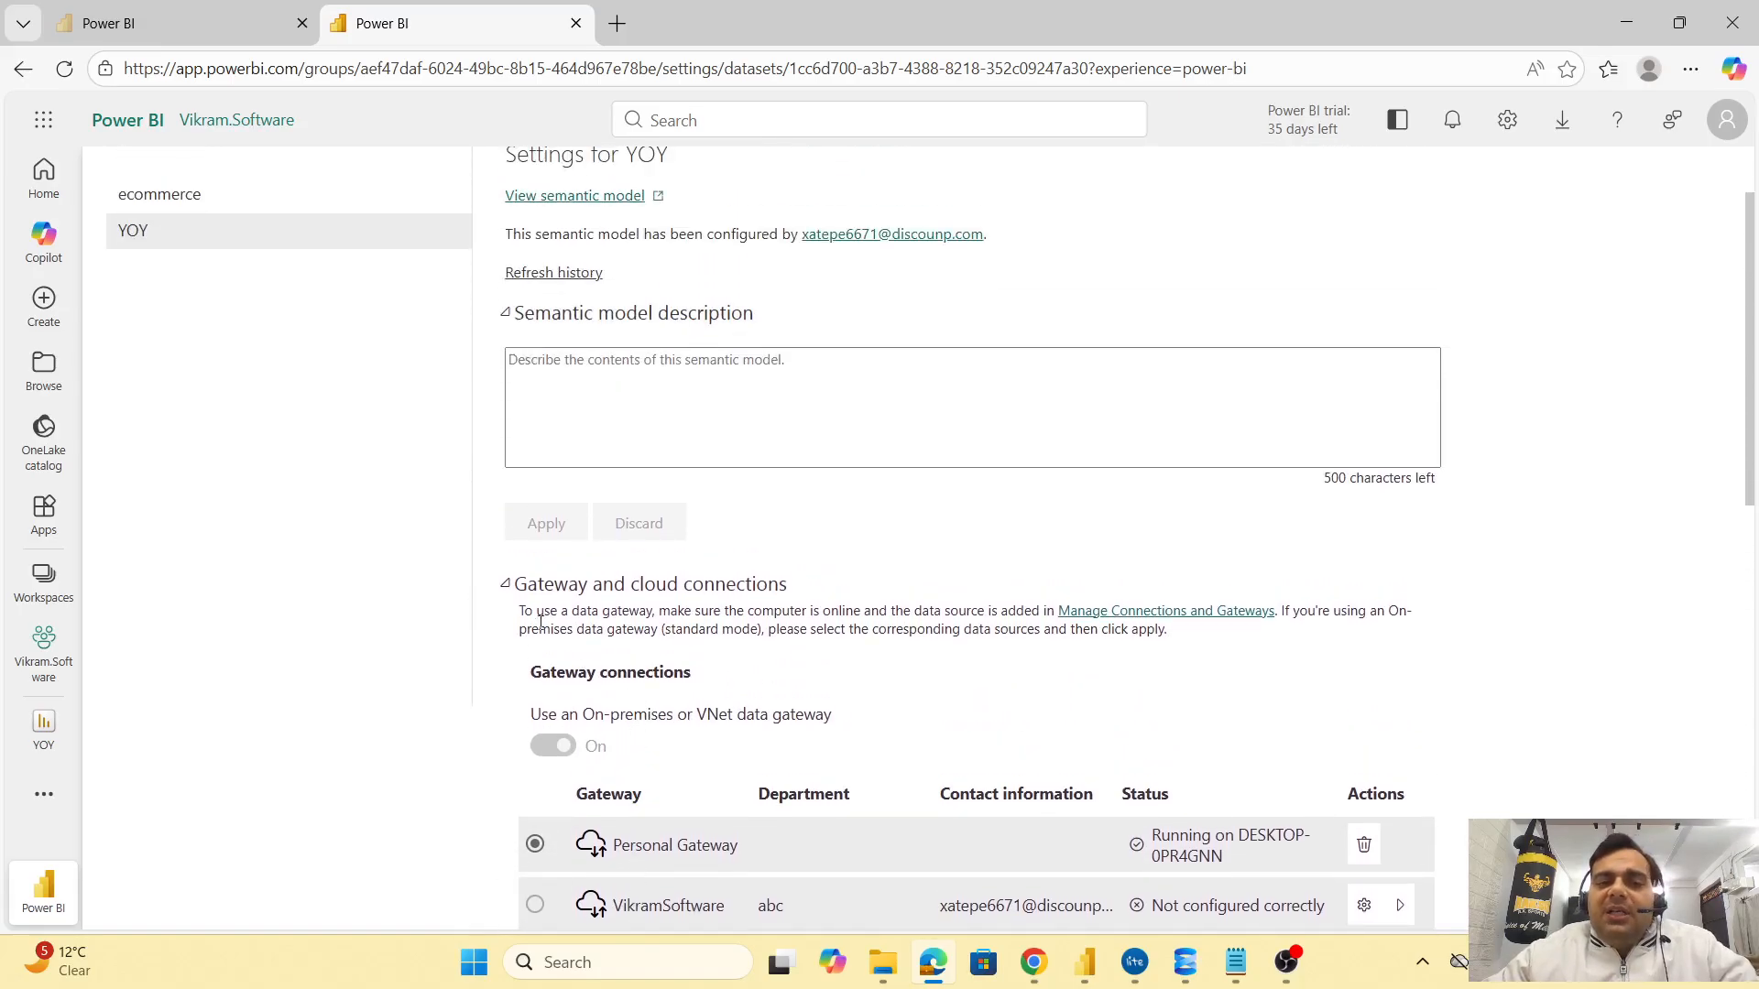
click(505, 584)
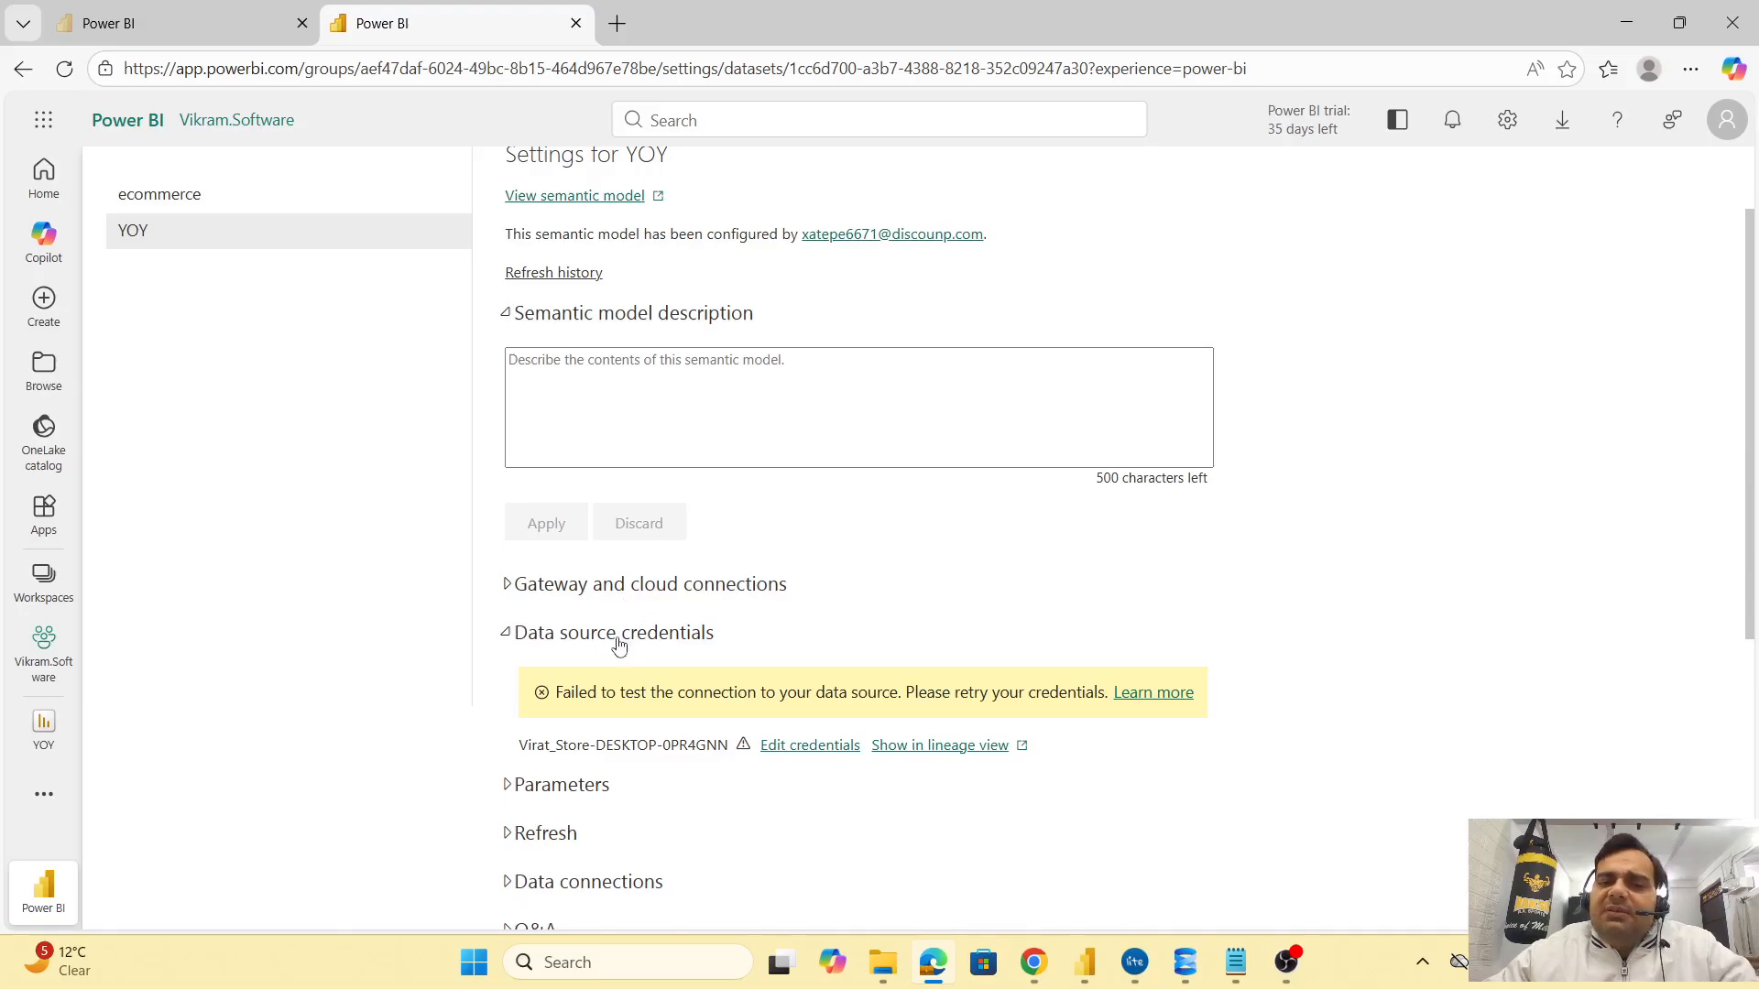
scroll(746, 793, down, 3)
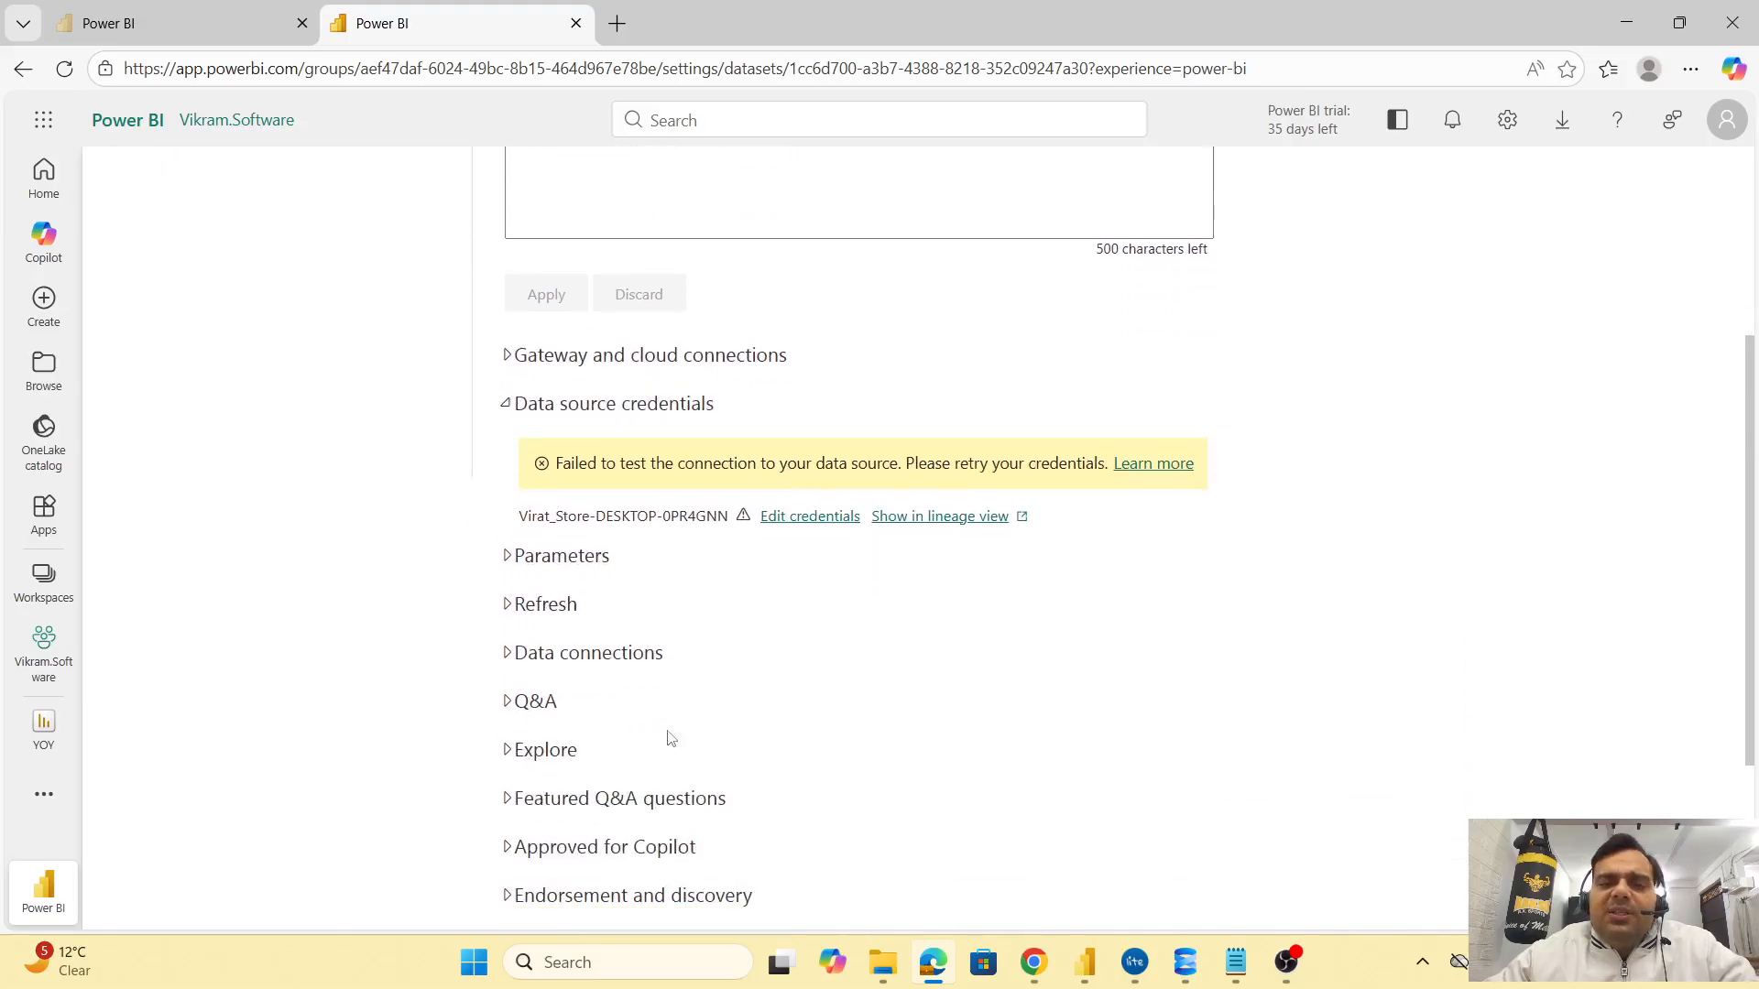
Expand Parameters (none defined) and Refresh (schedule off), then return to the workspace list
click(560, 568)
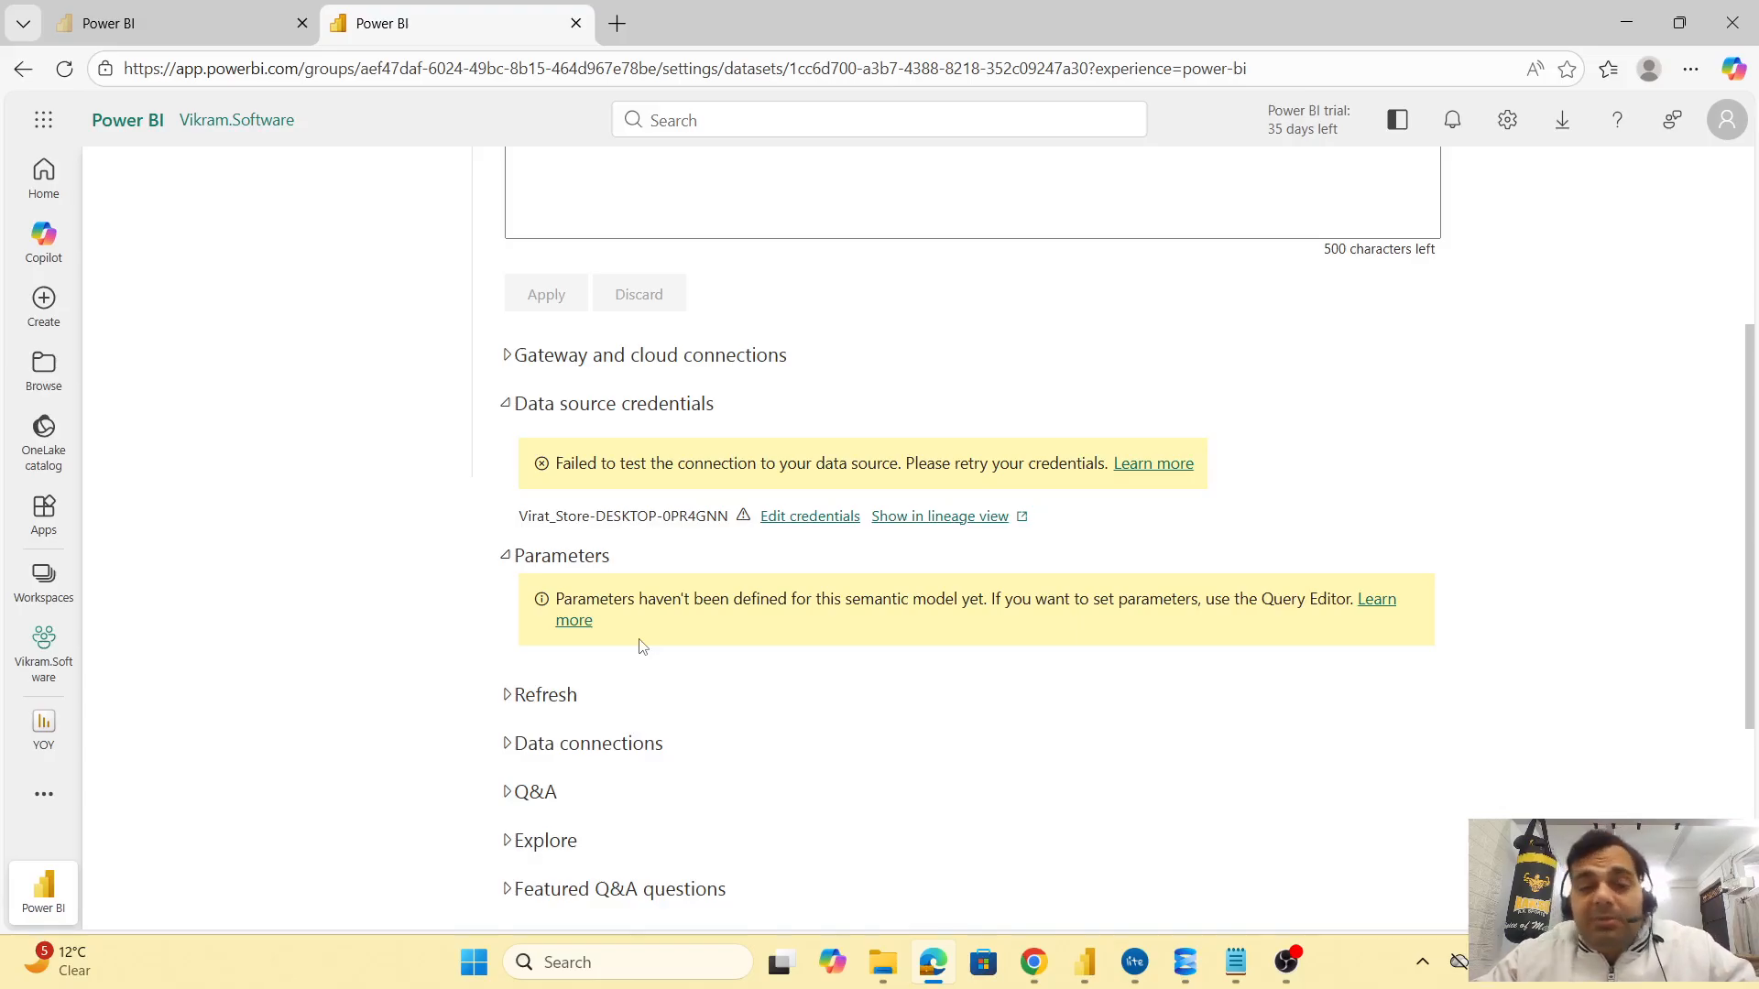
click(576, 694)
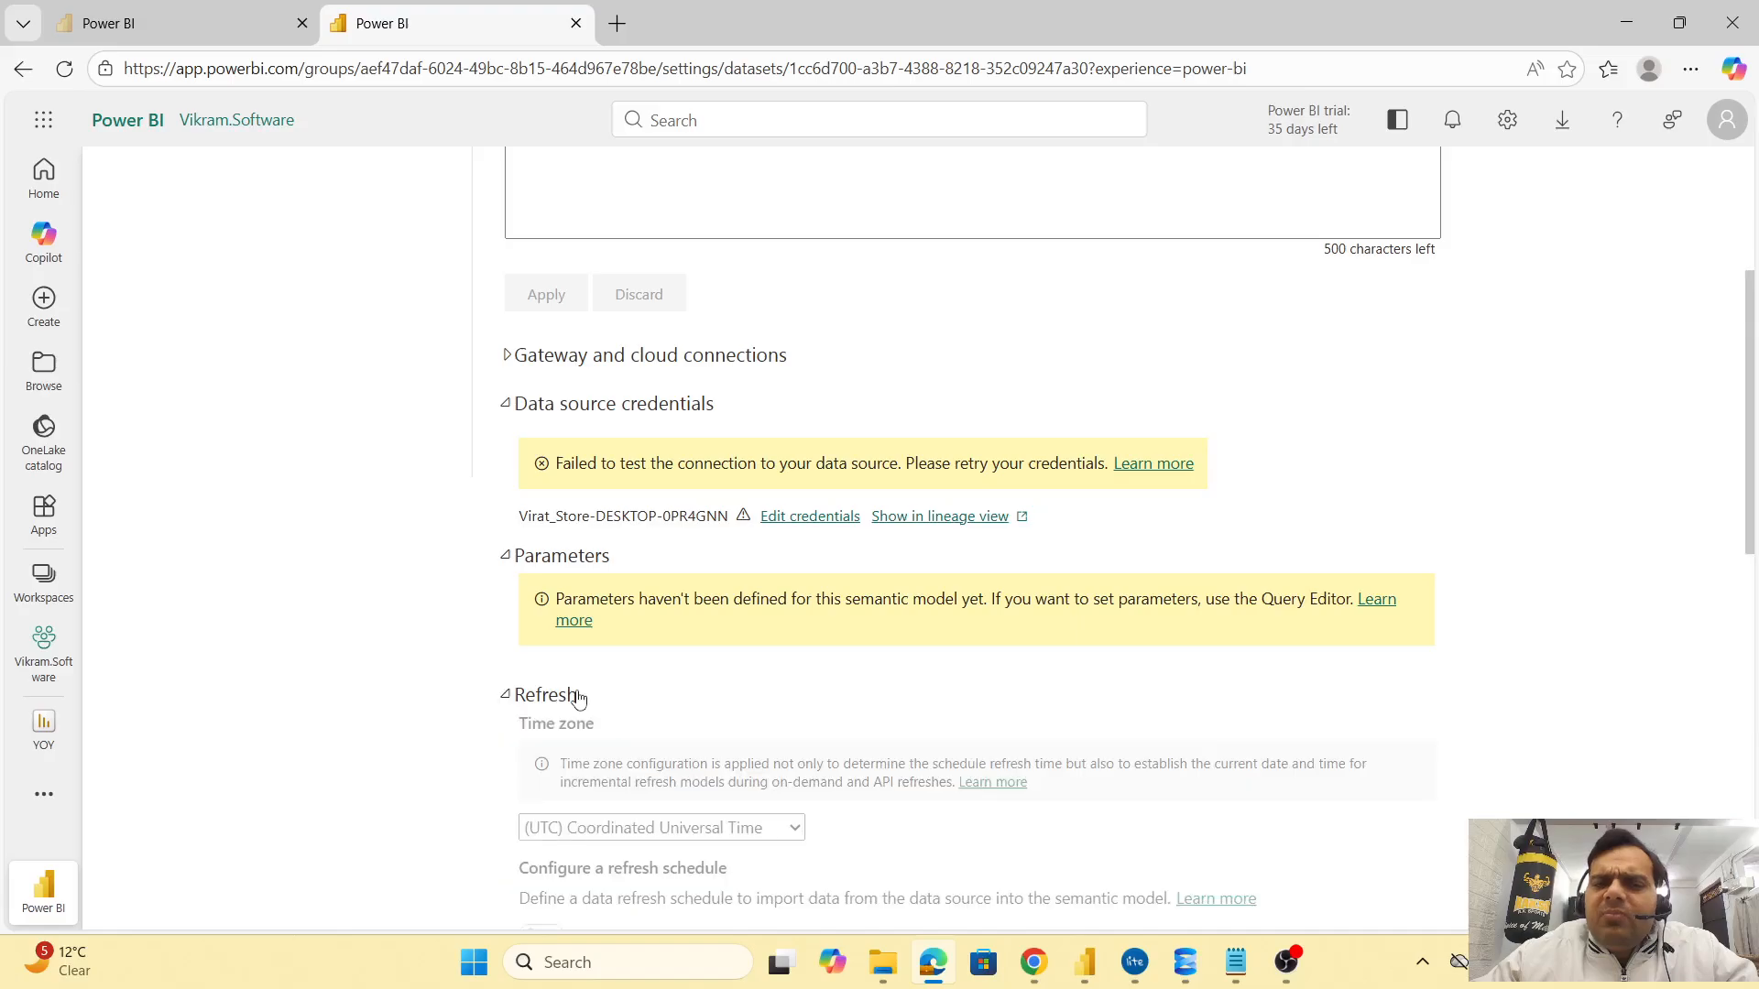
scroll(781, 678, down, 1)
scroll(781, 678, down, 5)
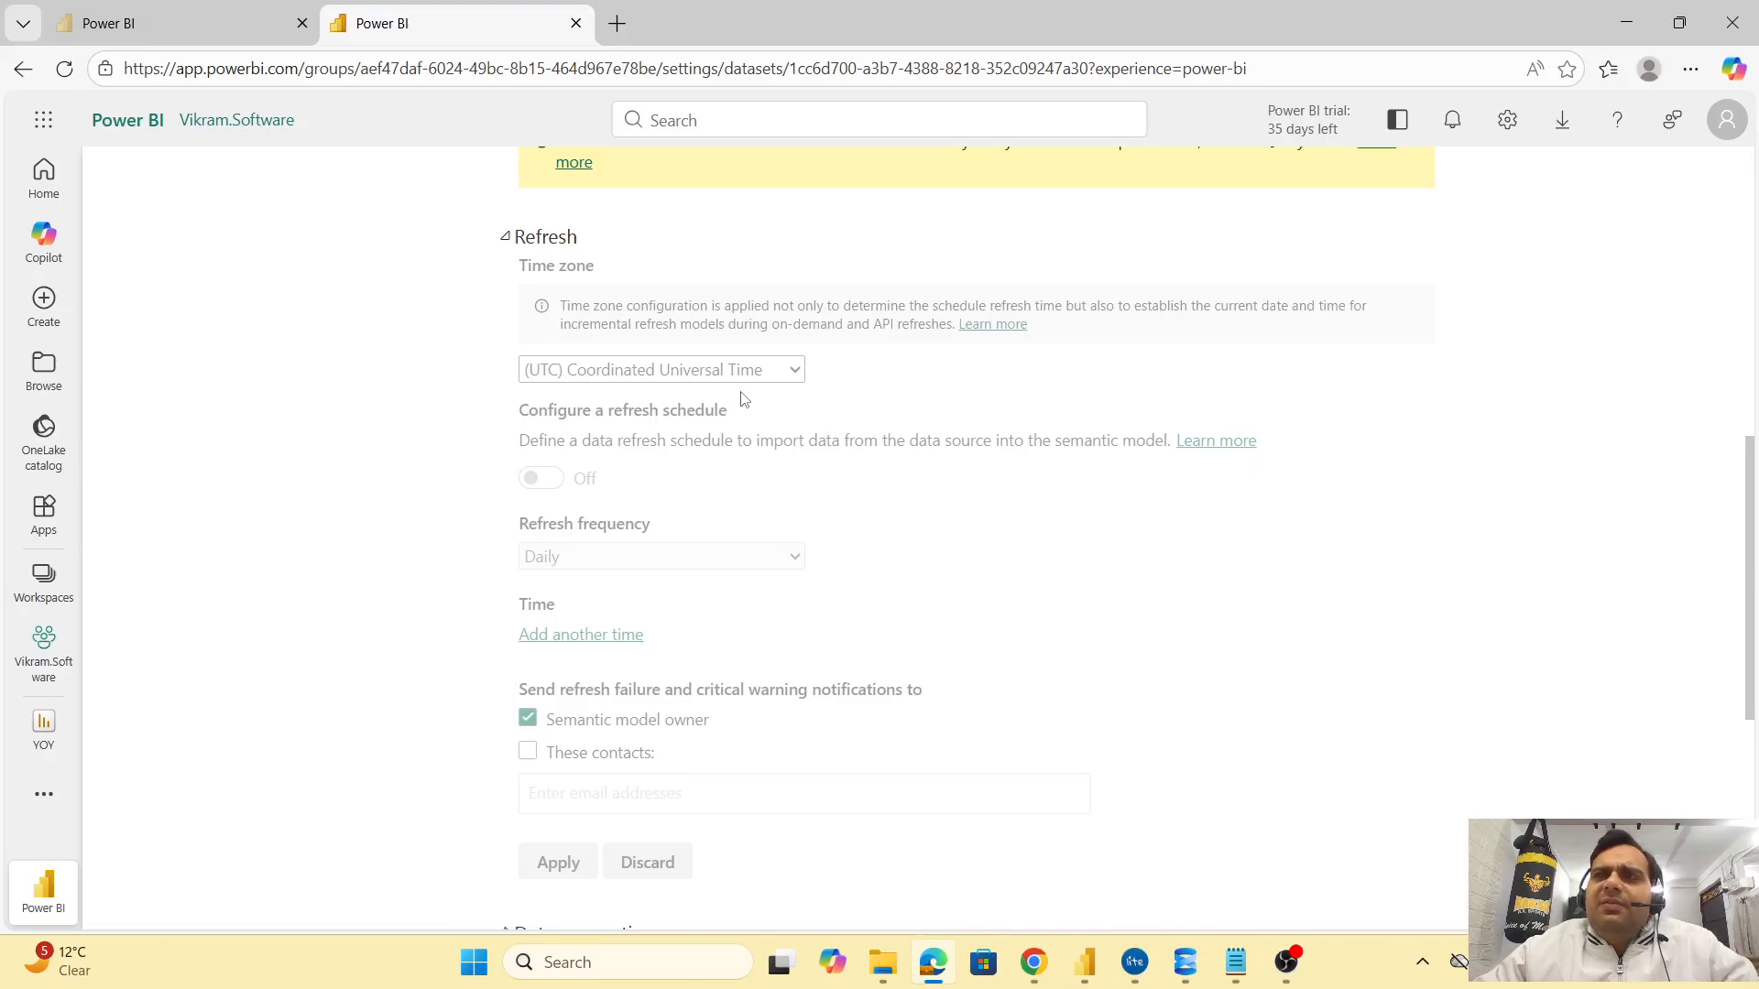
scroll(807, 417, up, 6)
scroll(829, 420, down, 7)
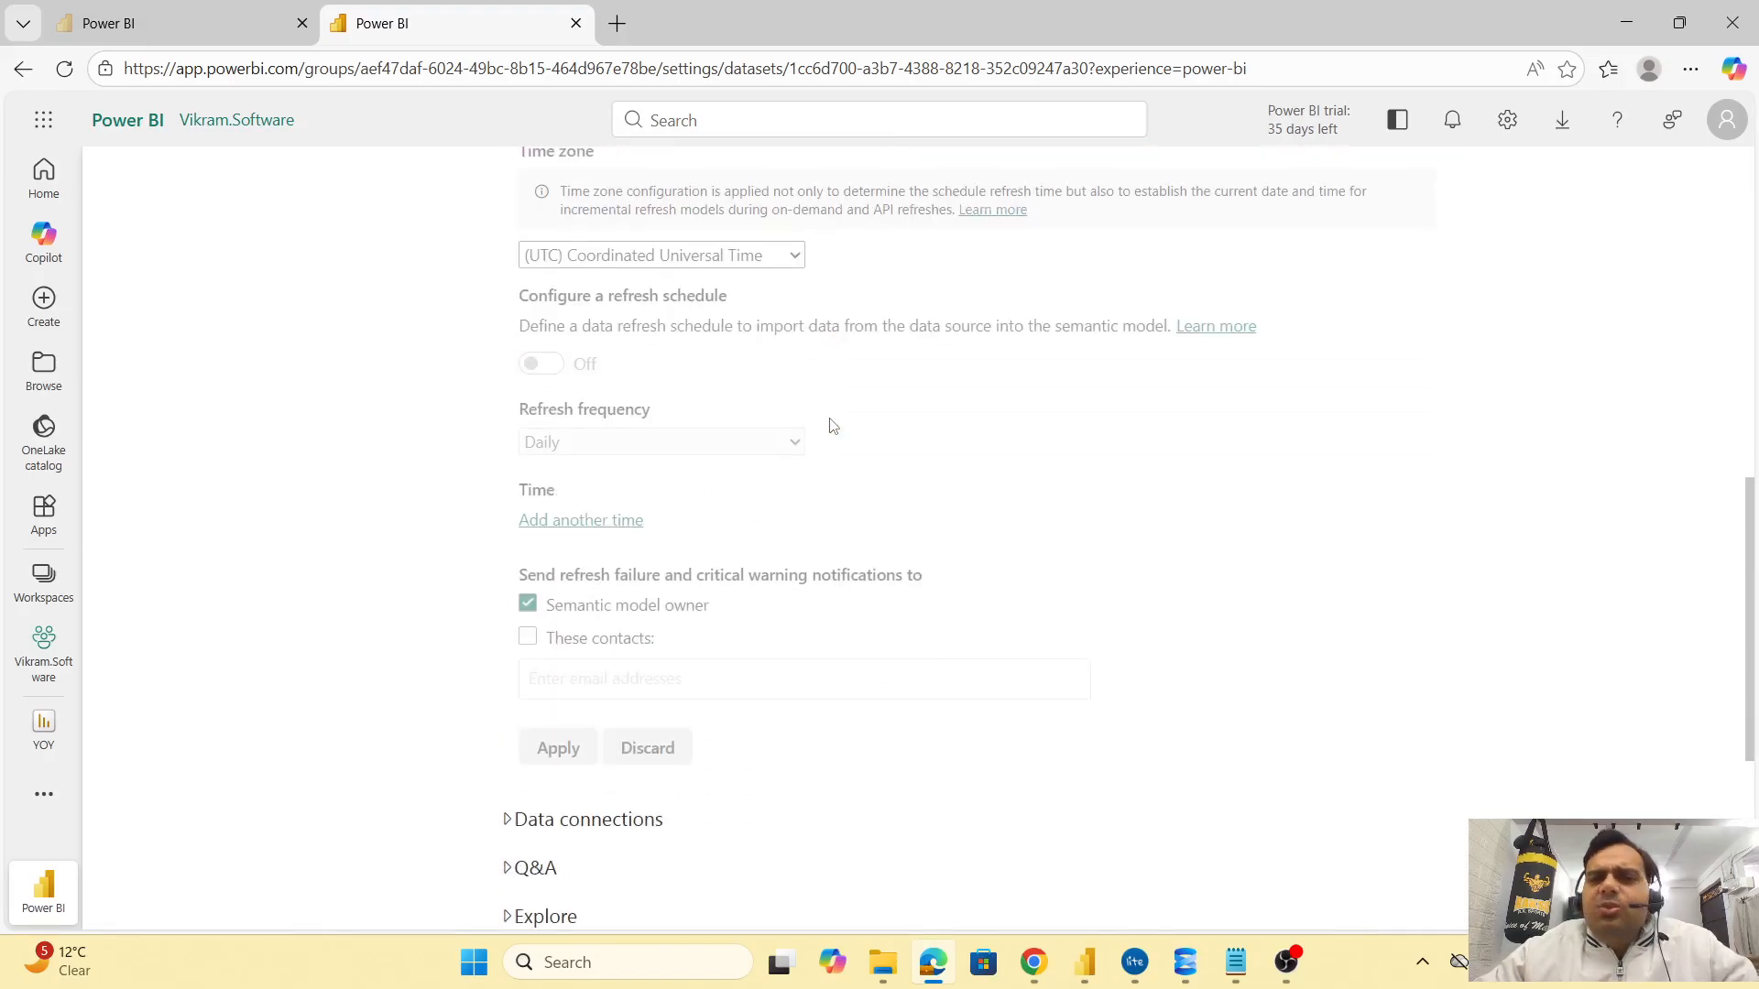
scroll(832, 425, down, 3)
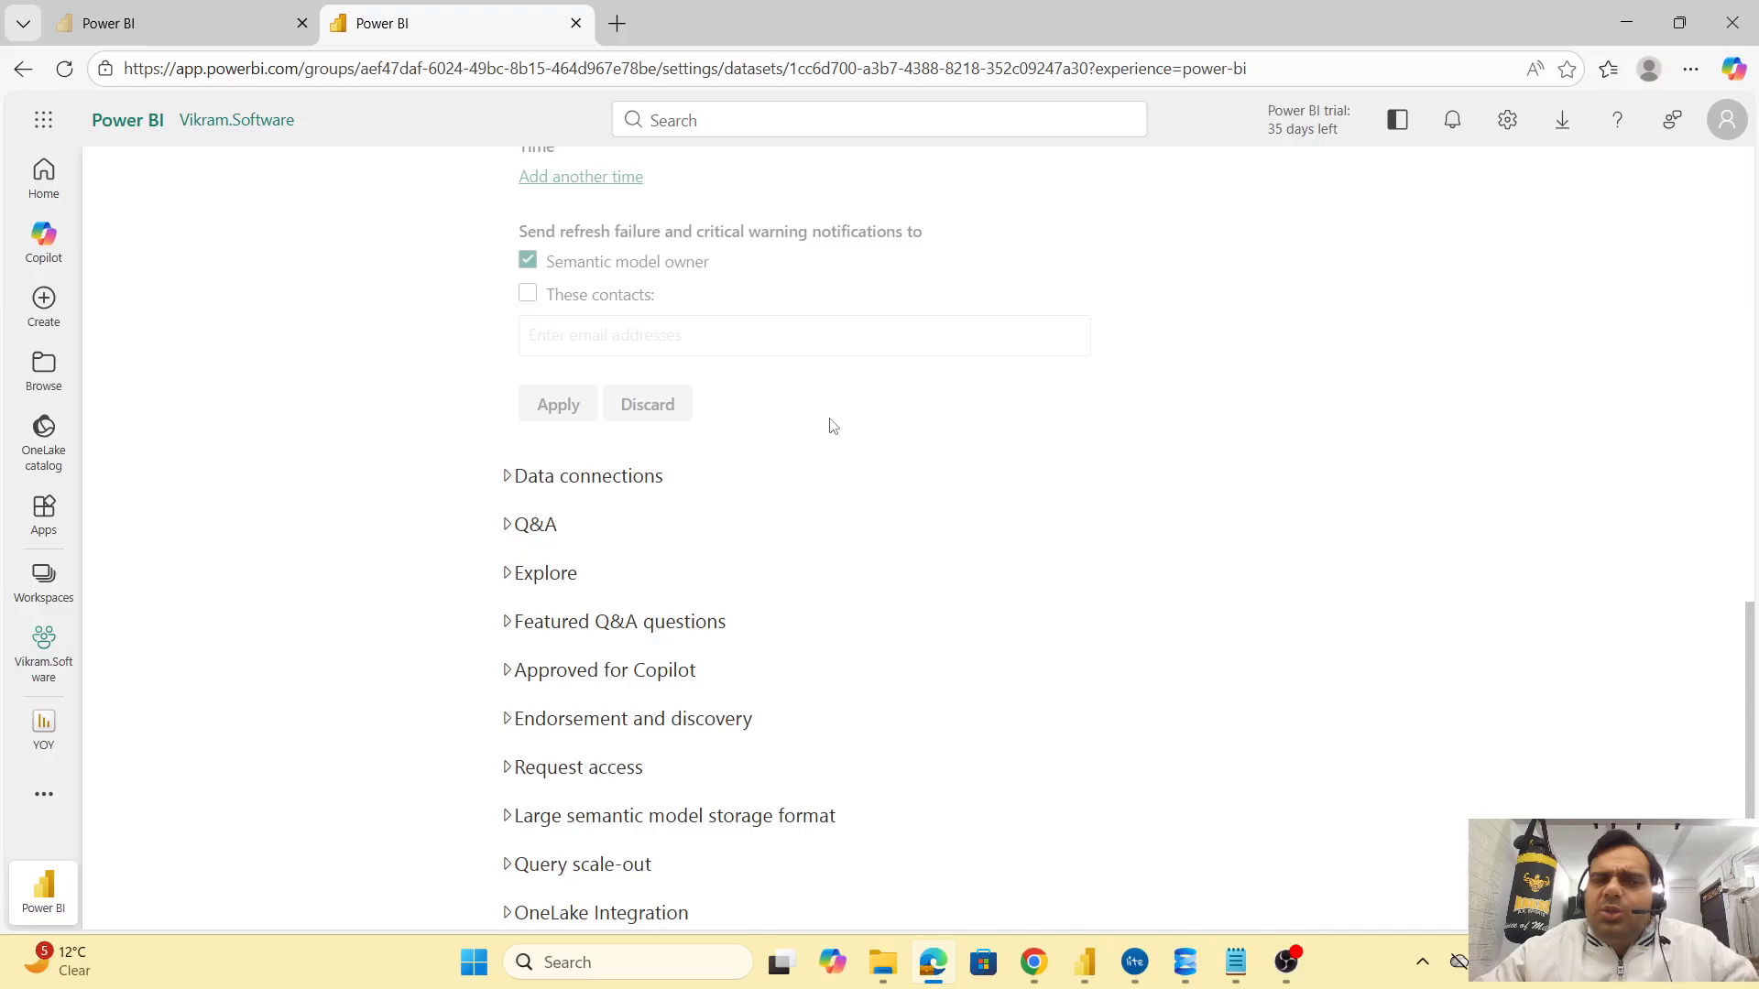
scroll(829, 430, up, 12)
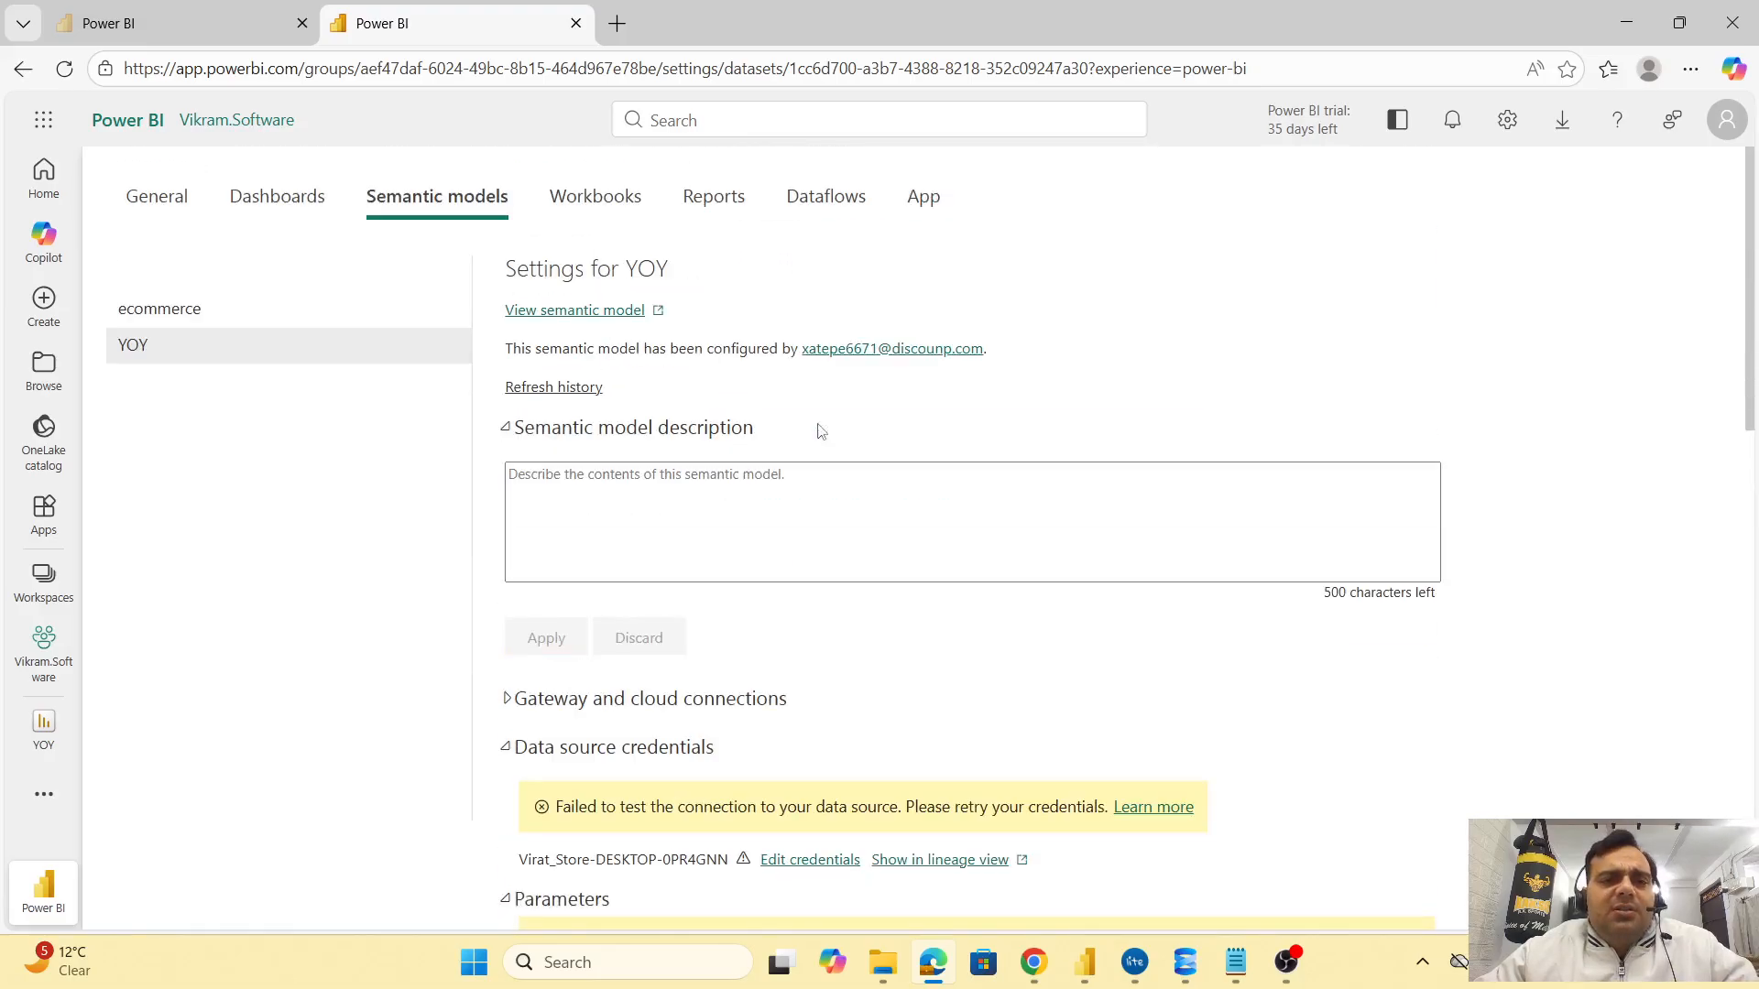
click(23, 68)
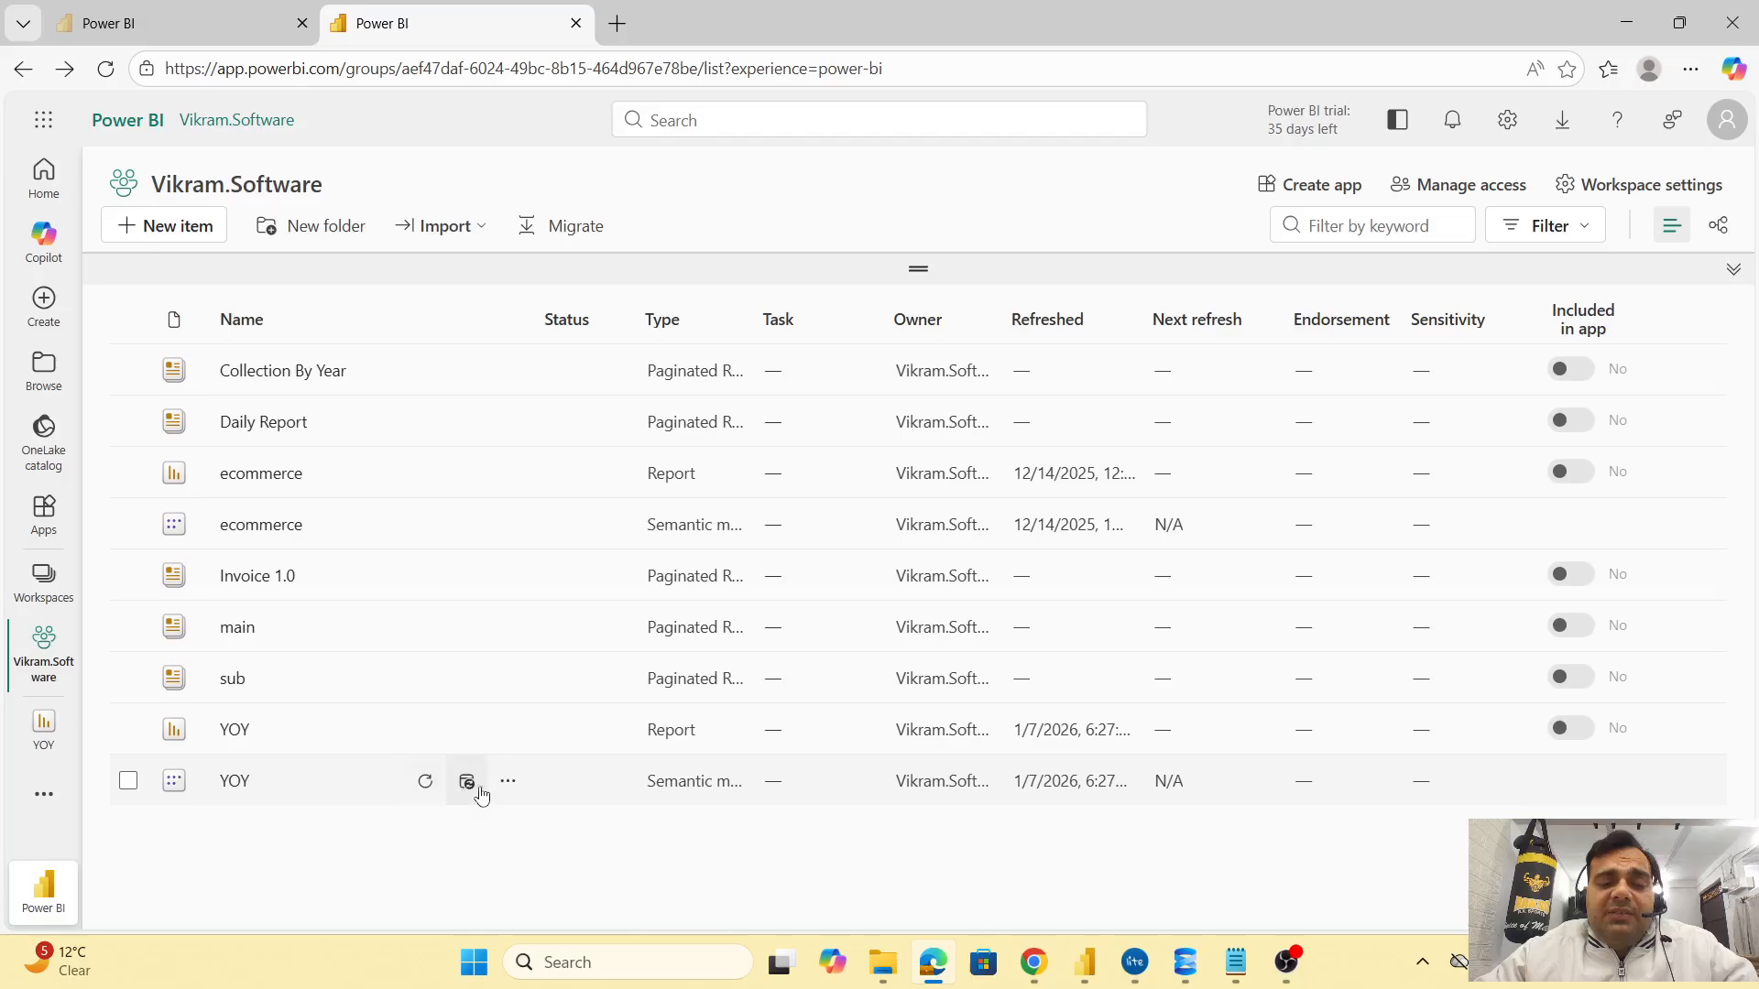
Open Manage permissions from the YOY report's More options menu
click(507, 784)
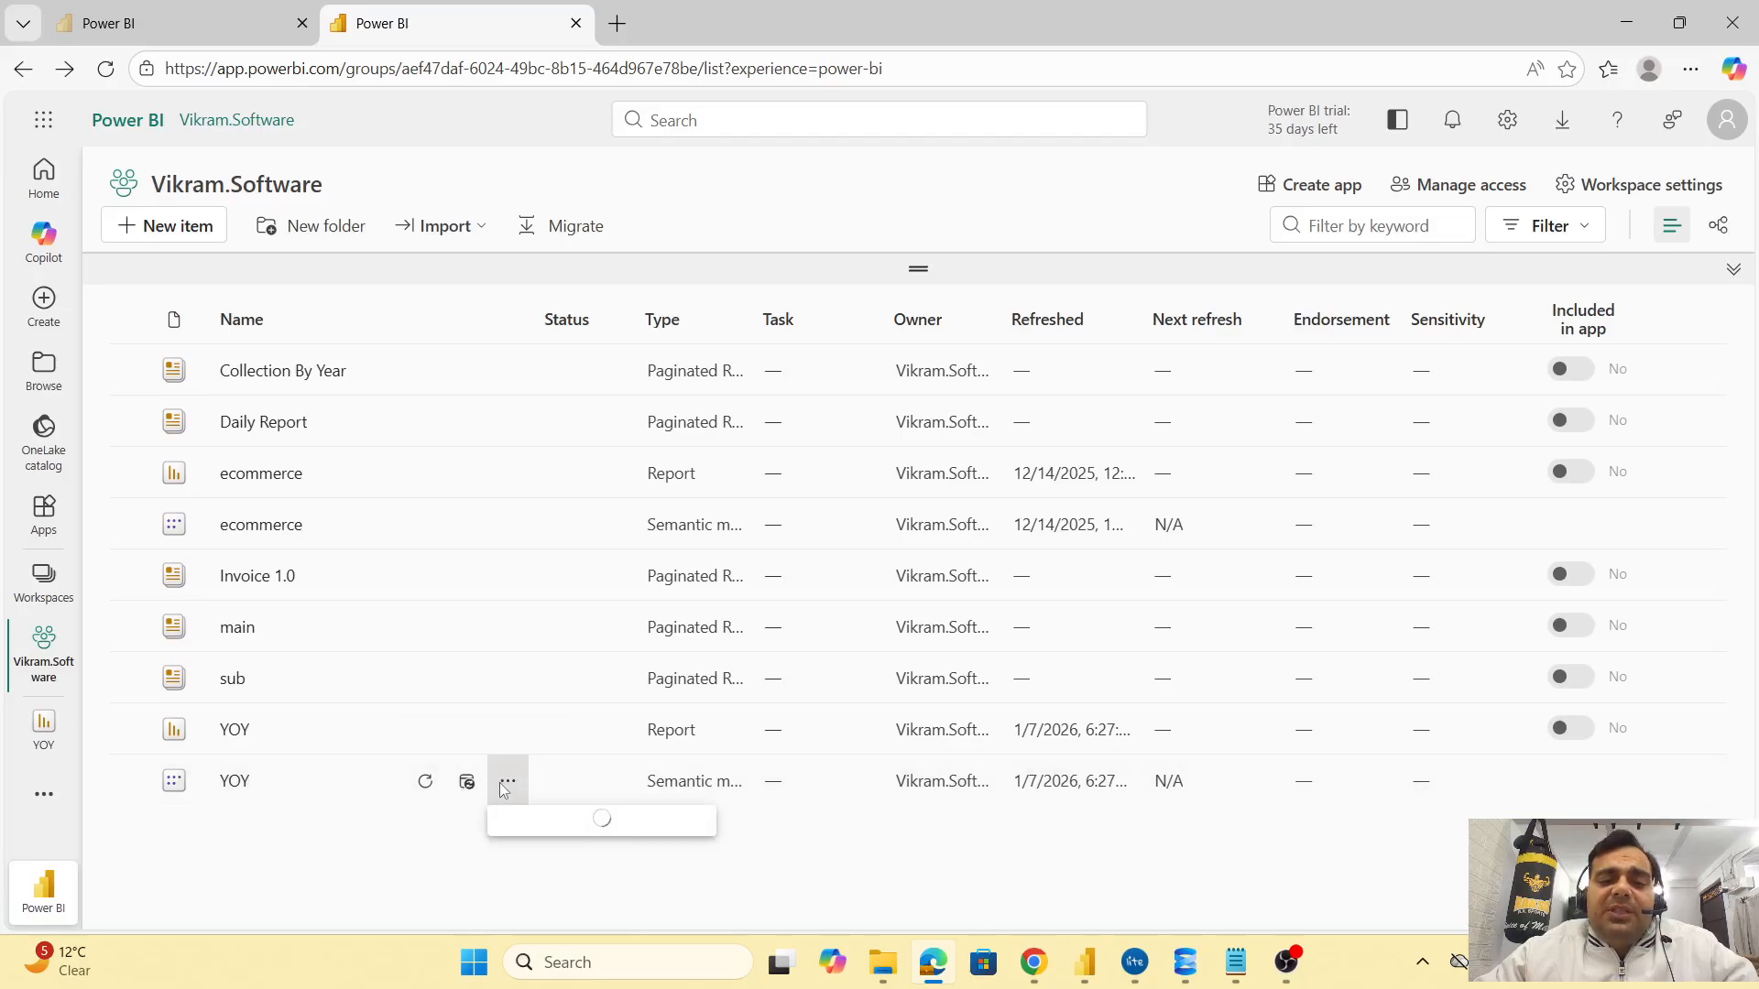
click(843, 852)
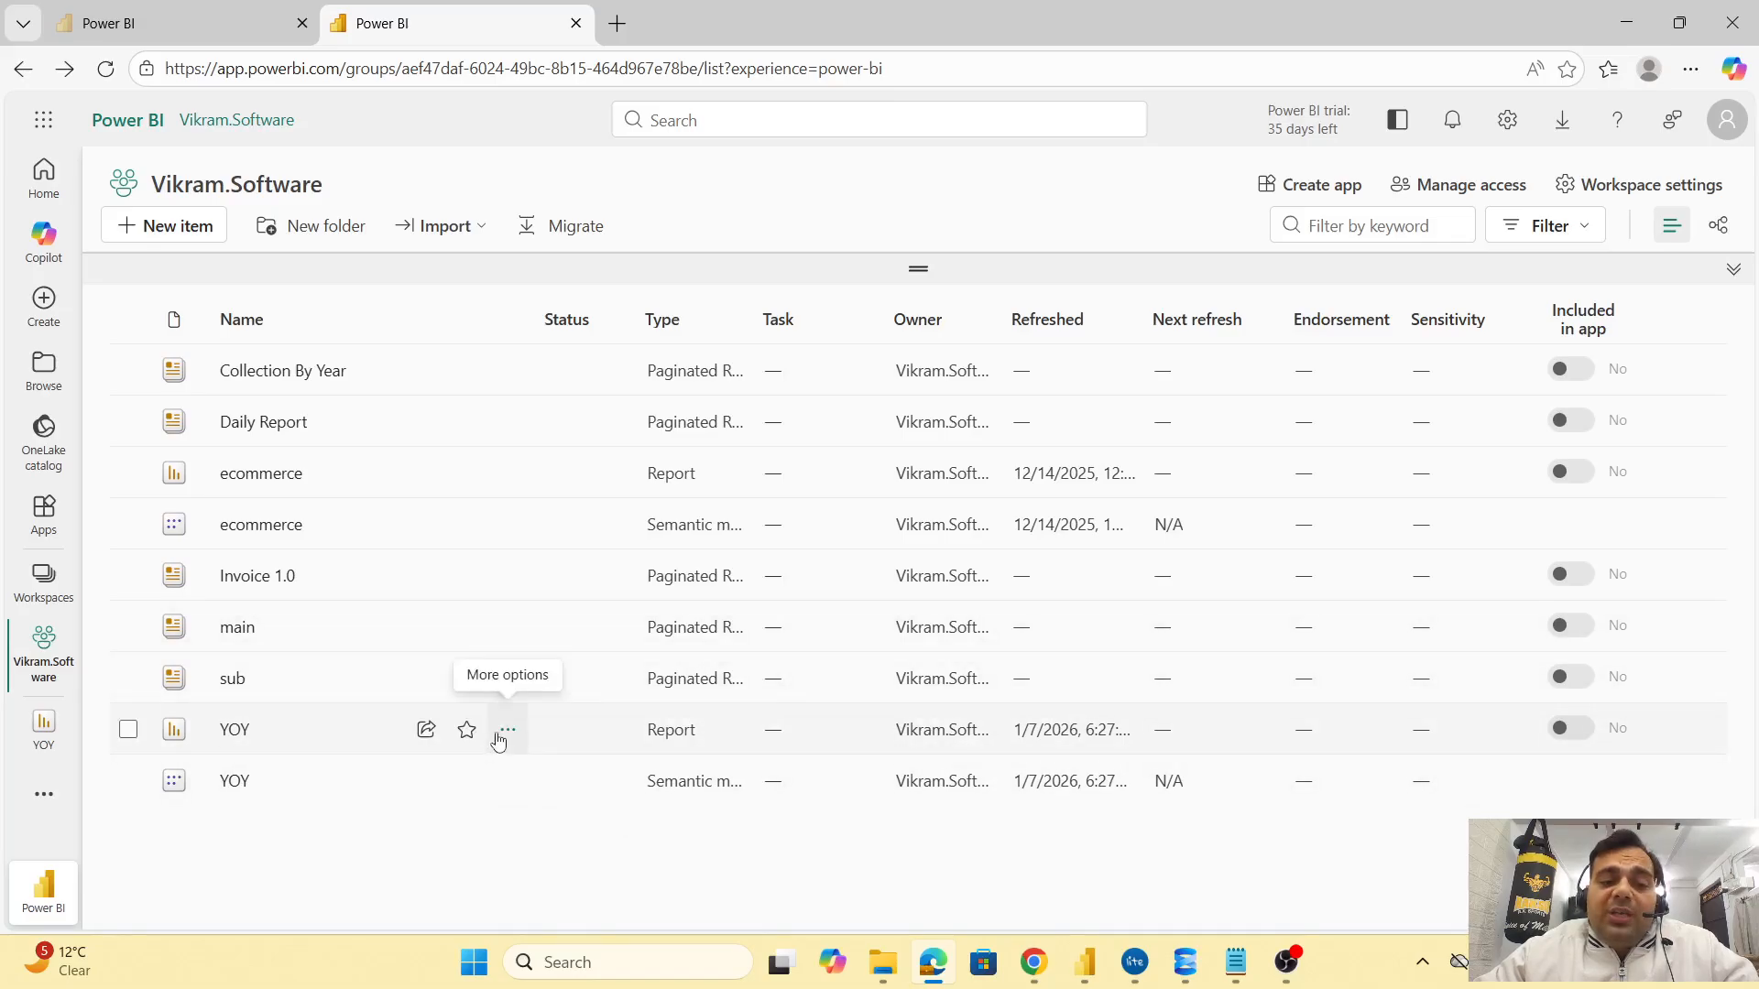
click(508, 731)
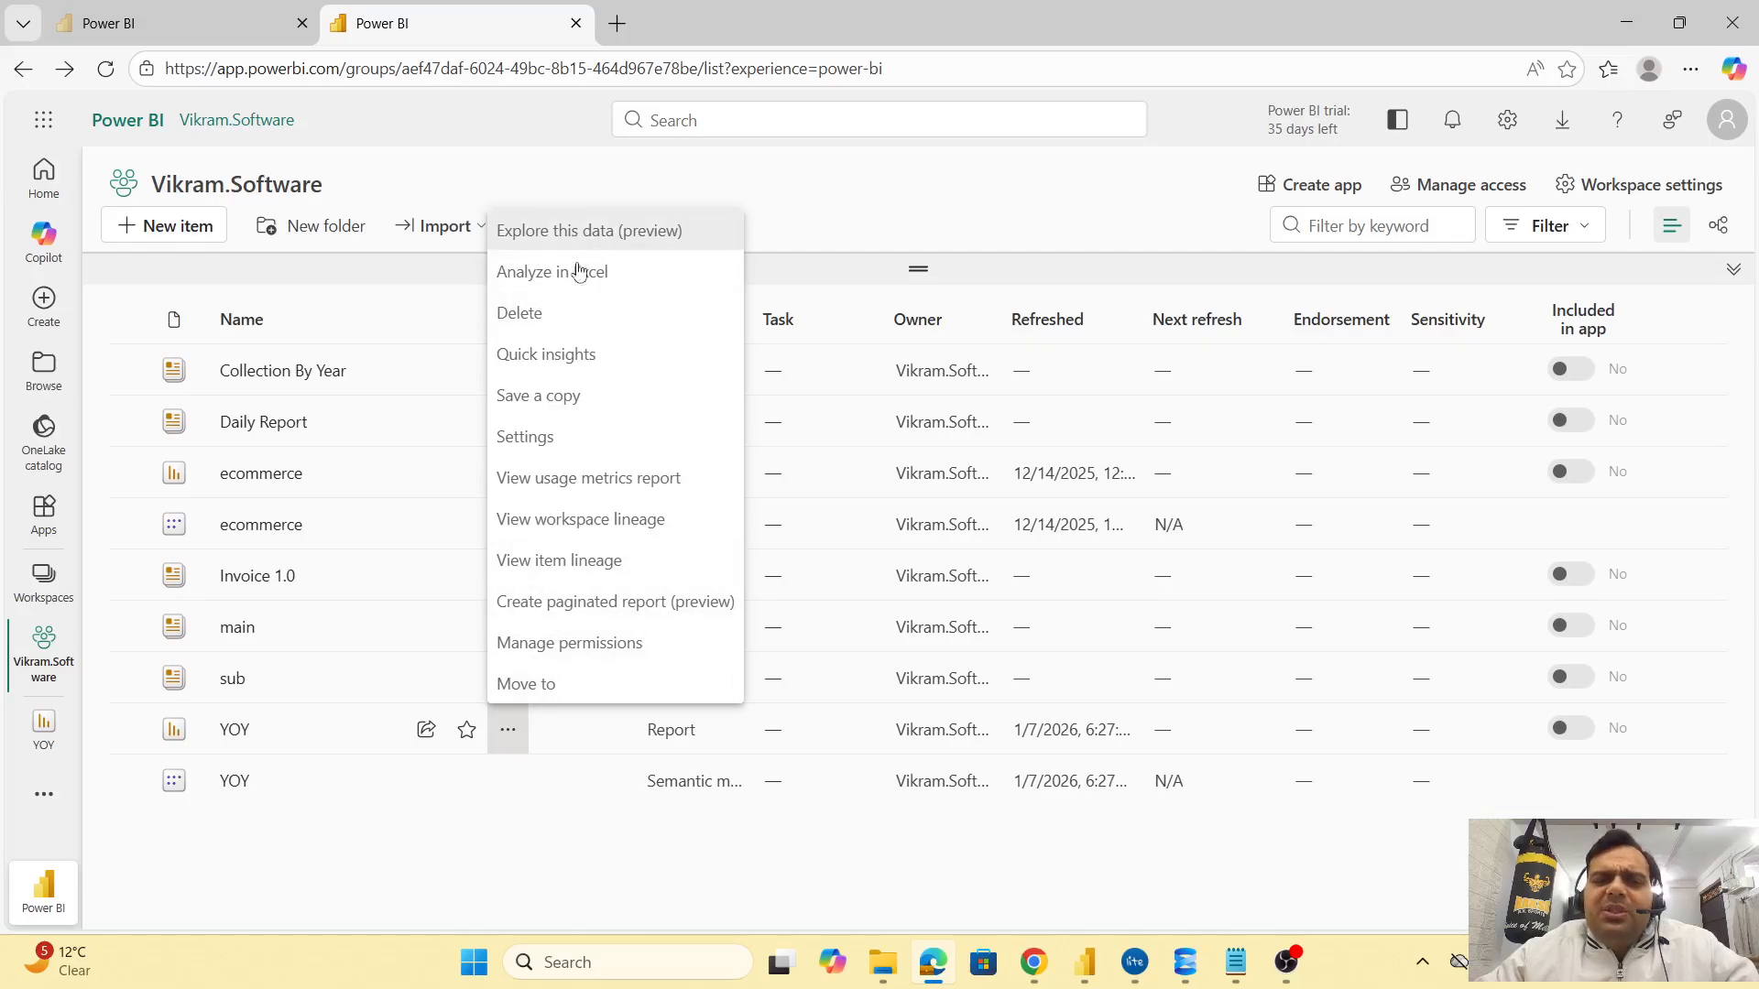
click(574, 644)
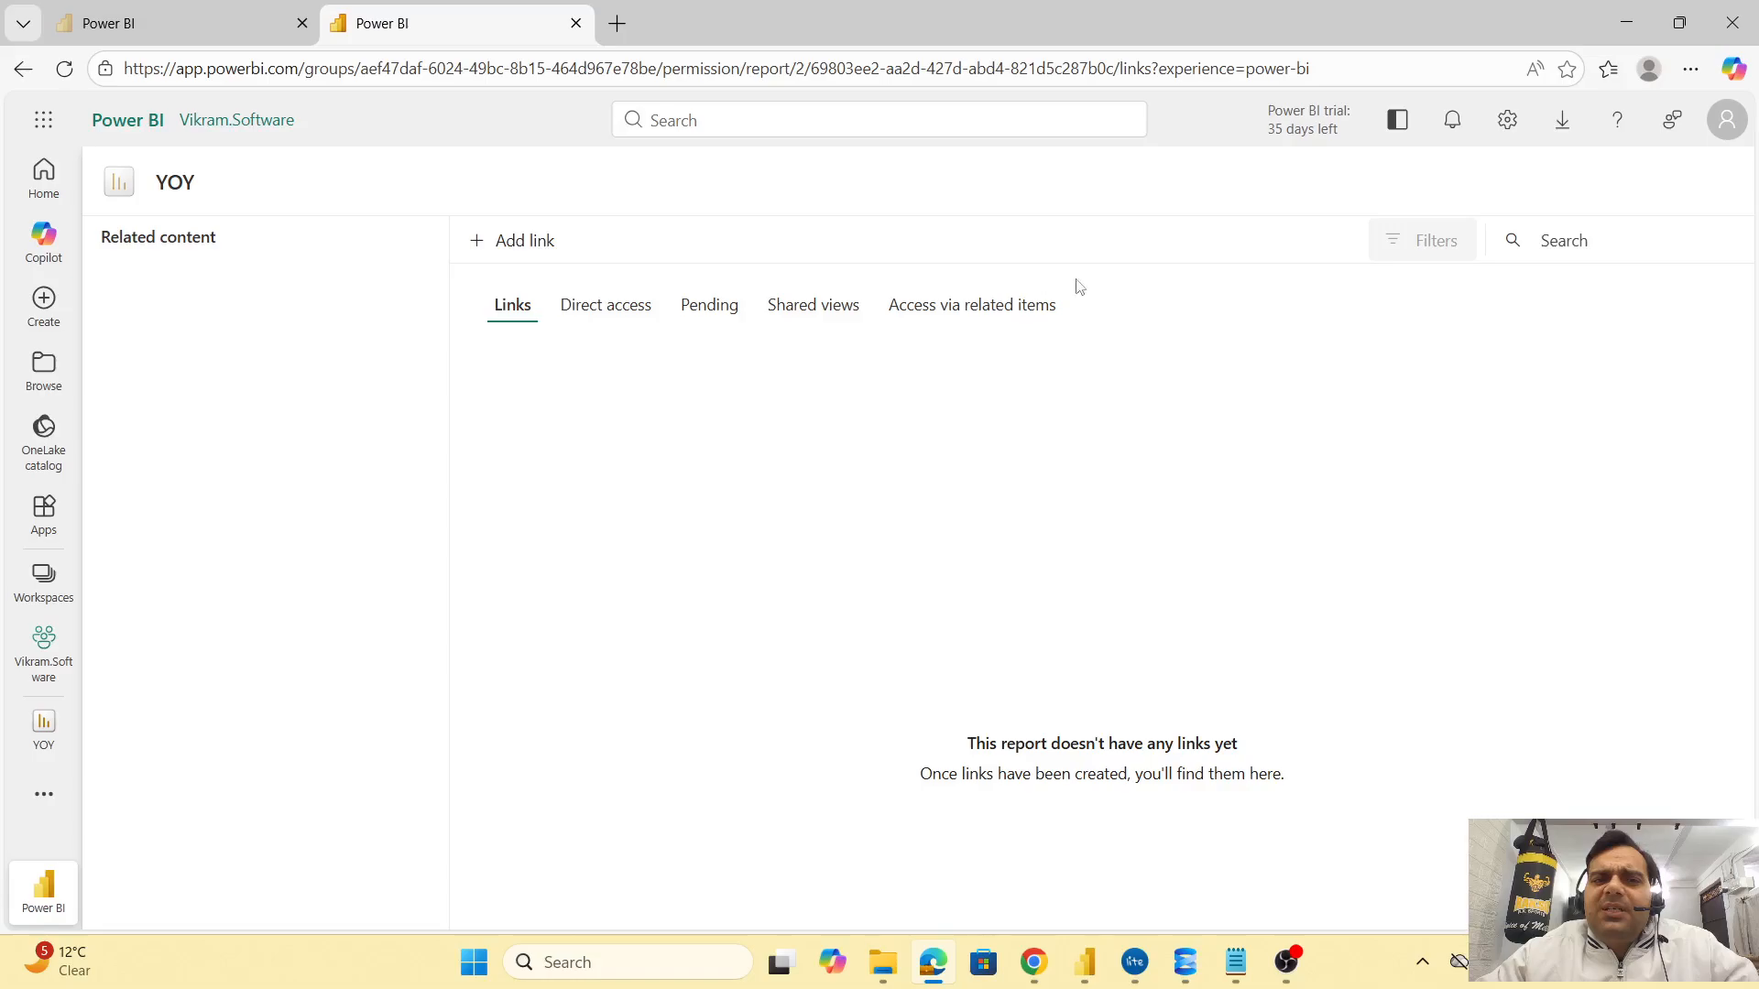
Send a YOY report link to the recipient's e-mail with message 'sde', then open its audience settings
click(487, 243)
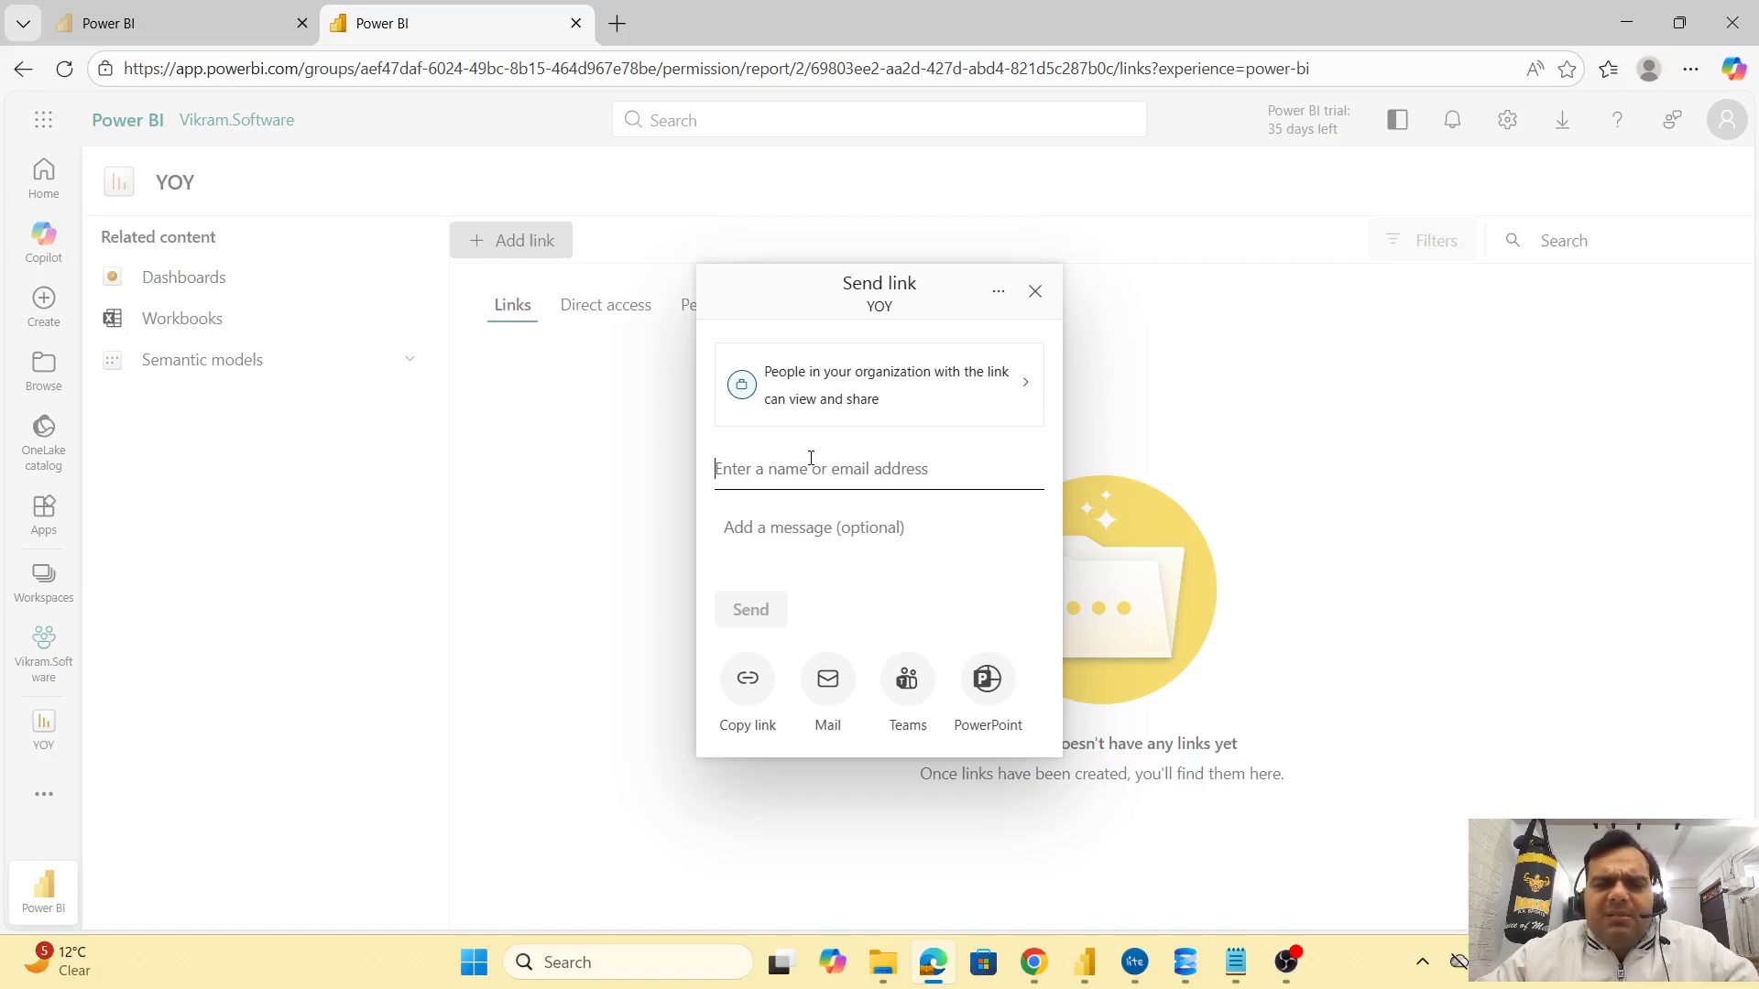
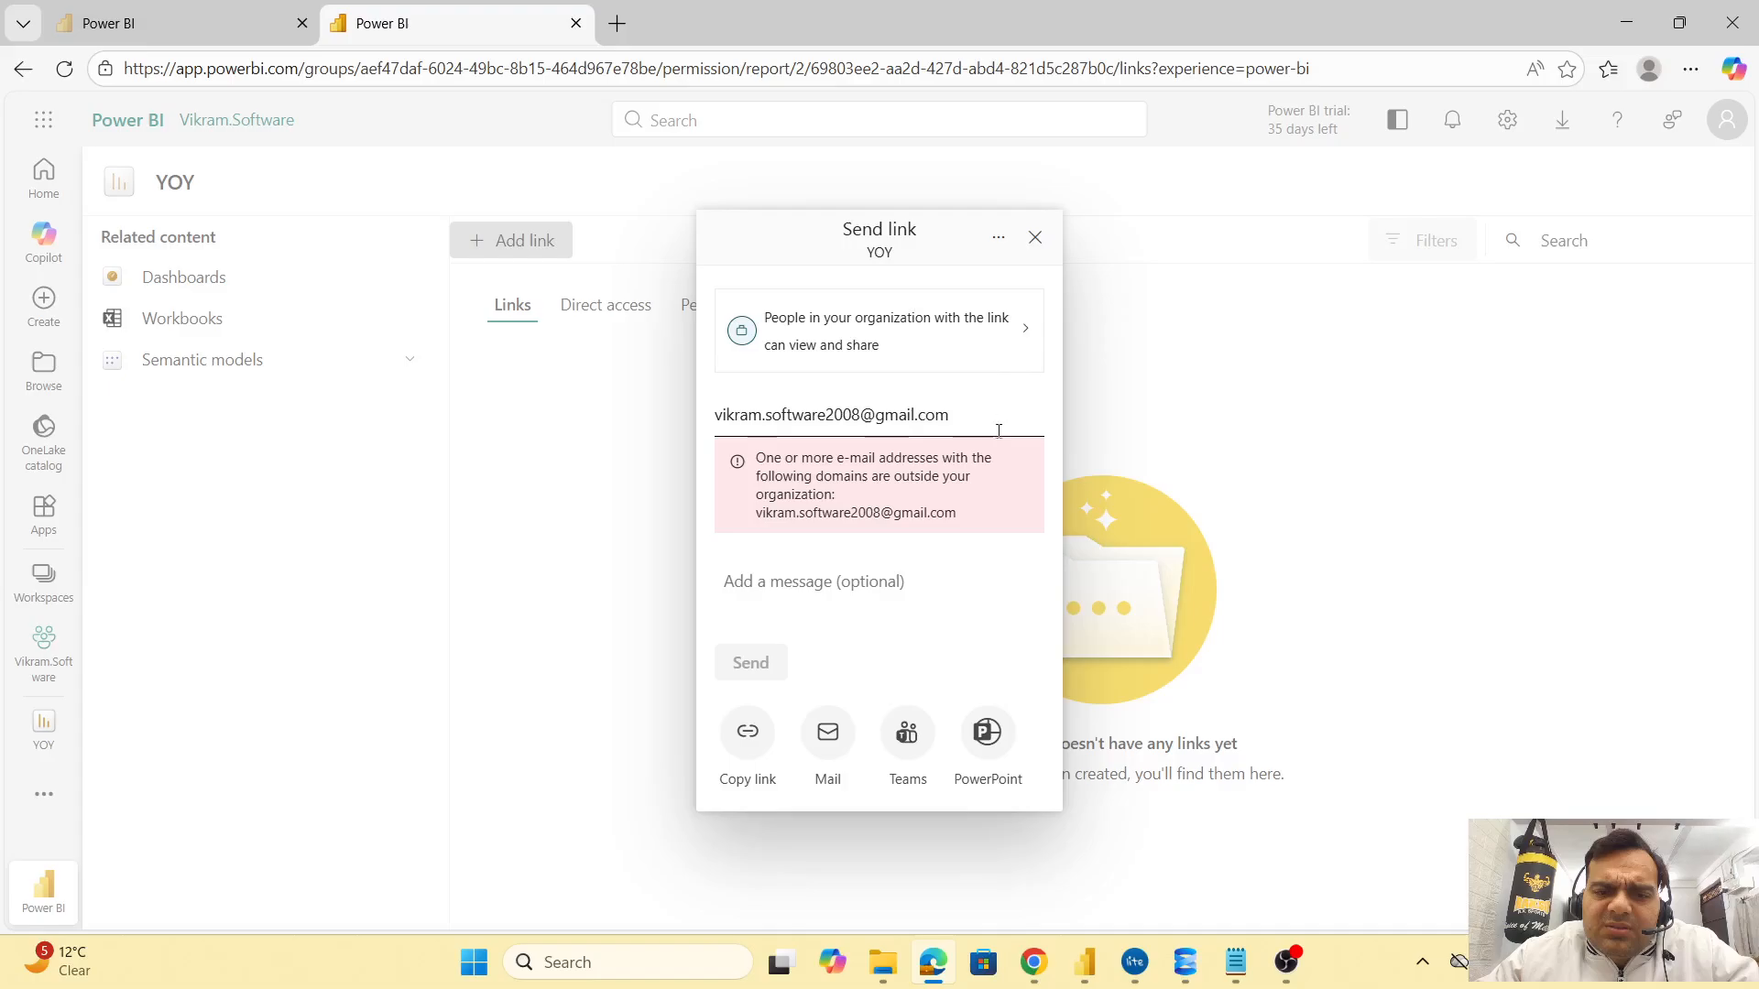
drag(967, 418, 545, 407)
key(ctrl+c)
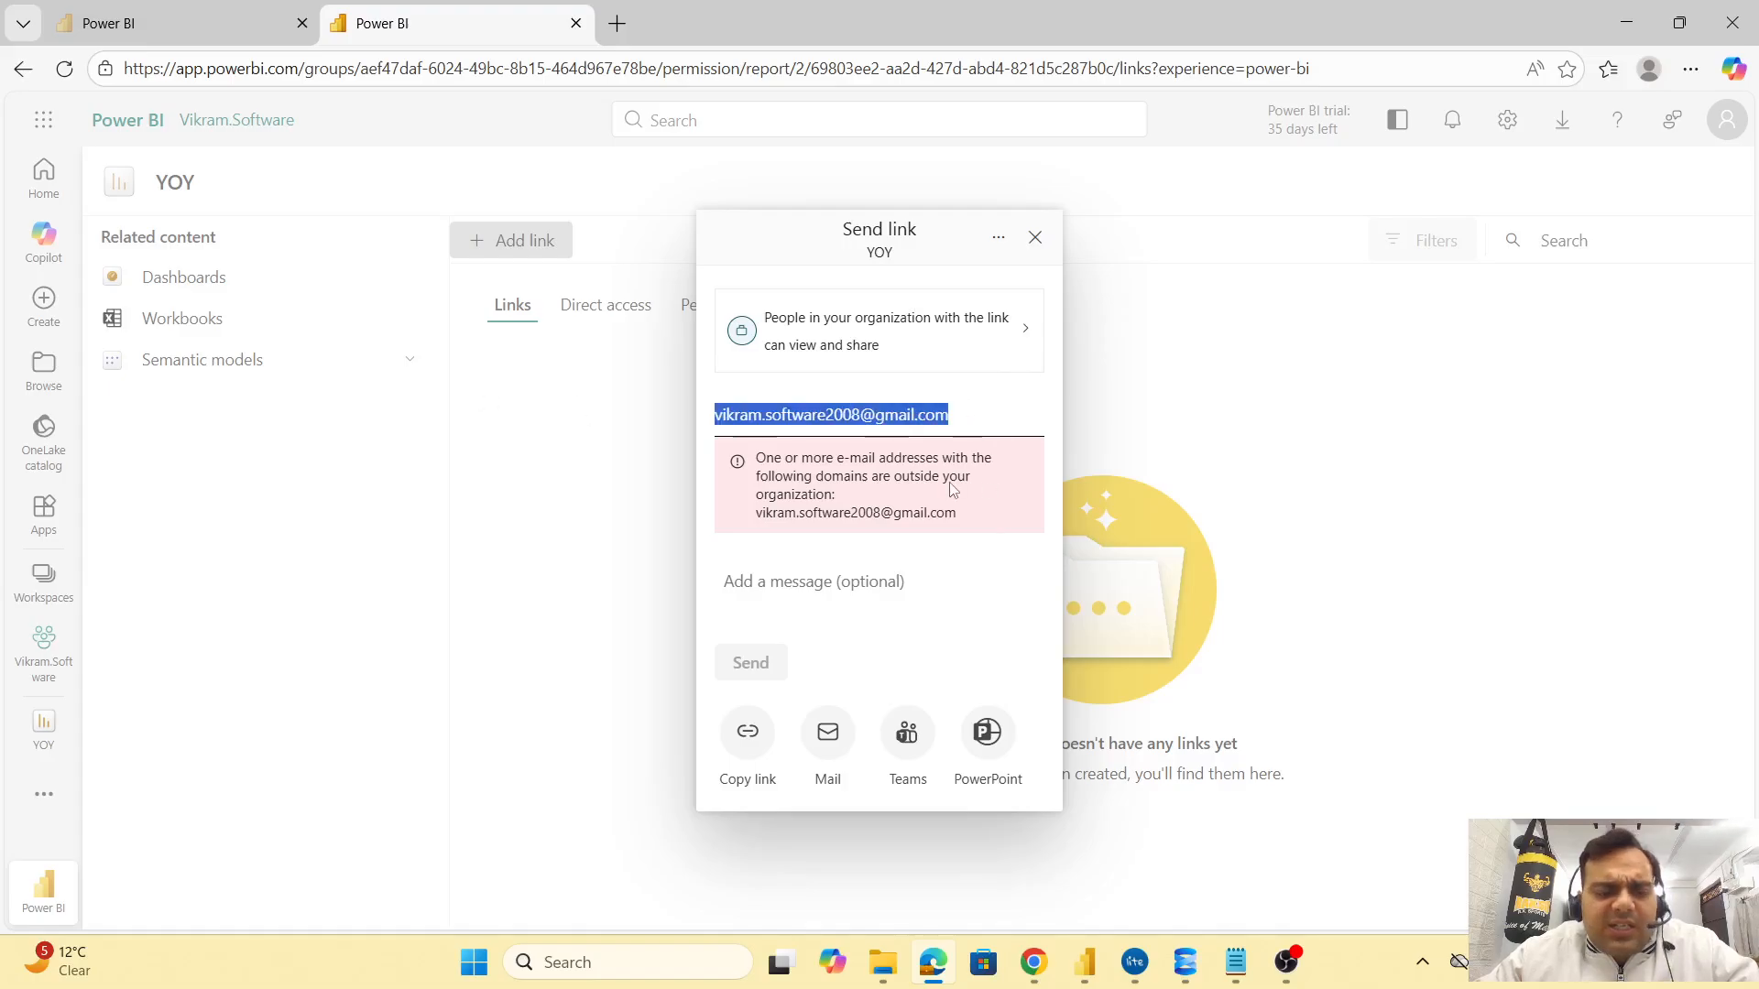
click(952, 486)
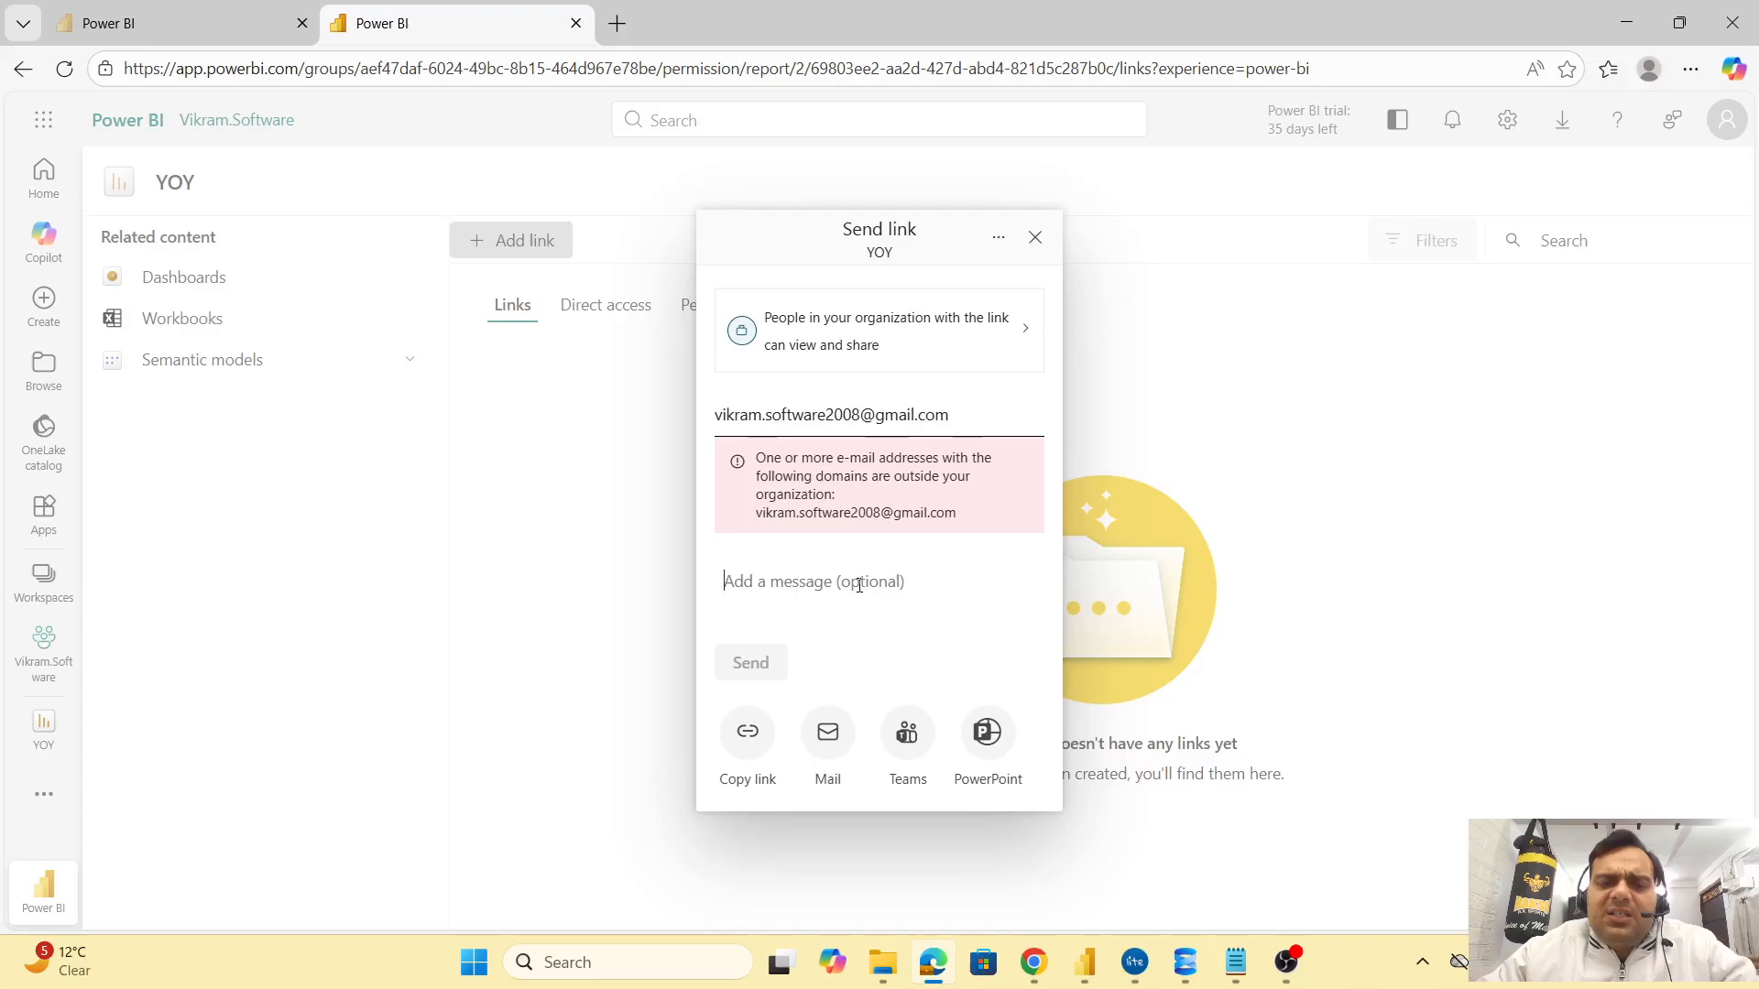
text(sde)
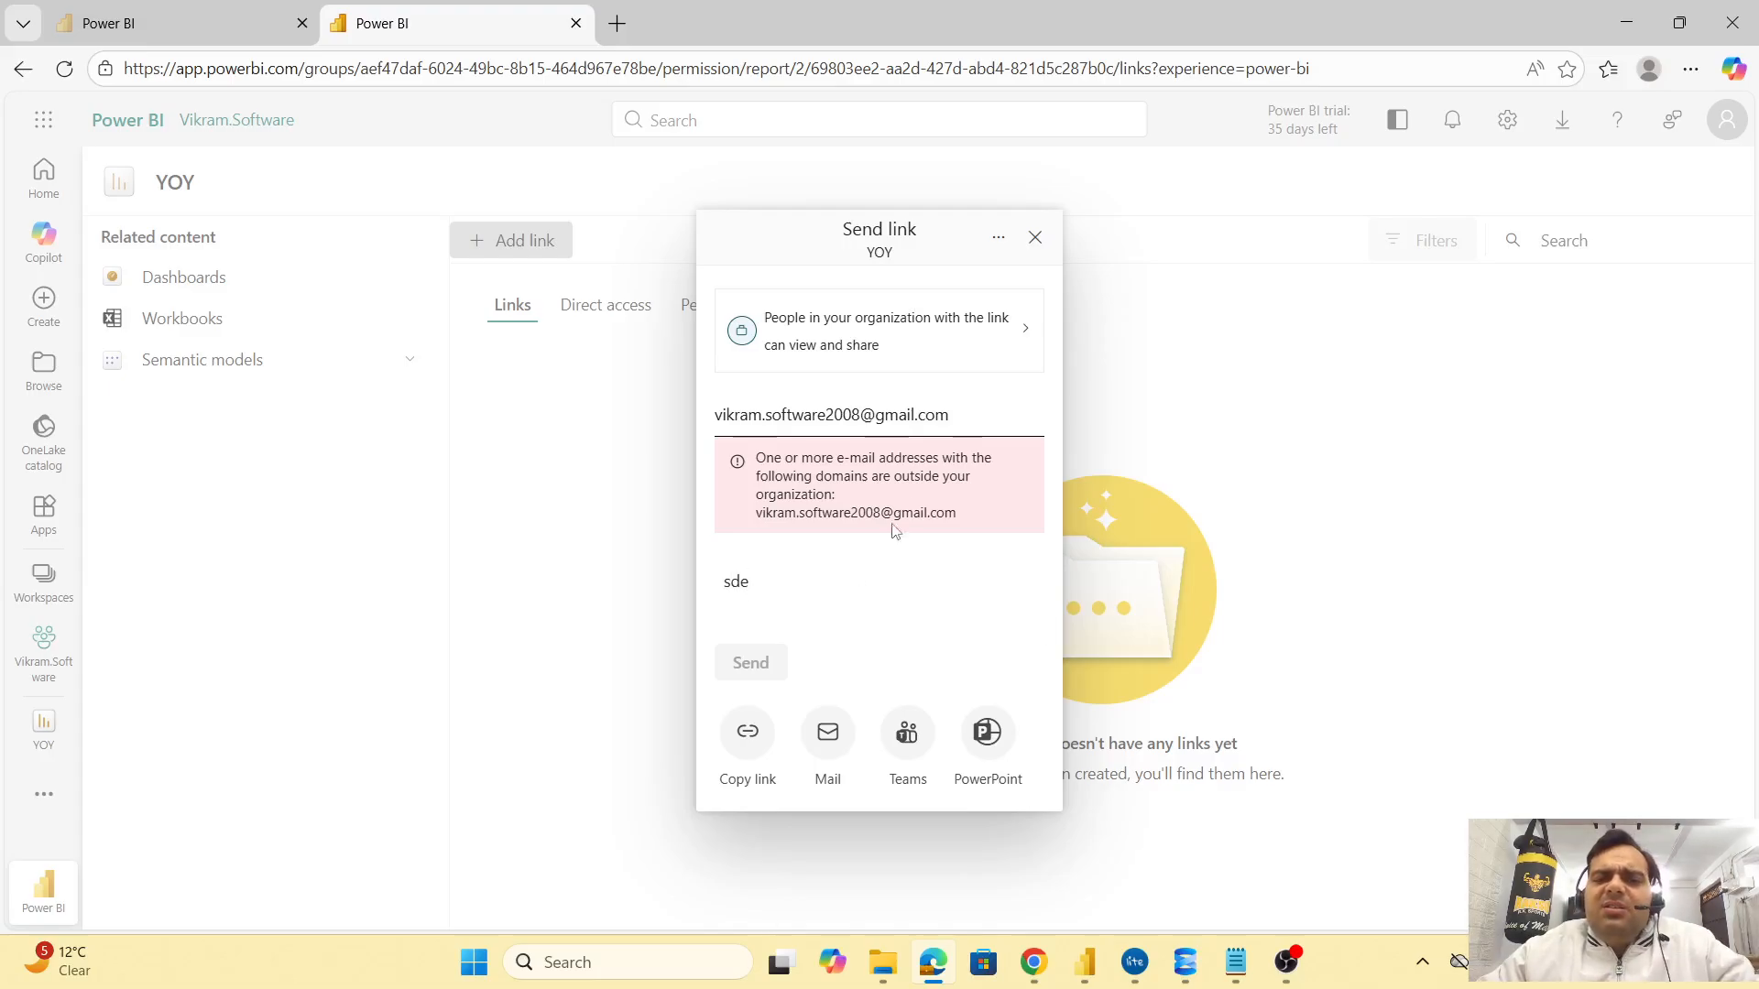
click(1017, 330)
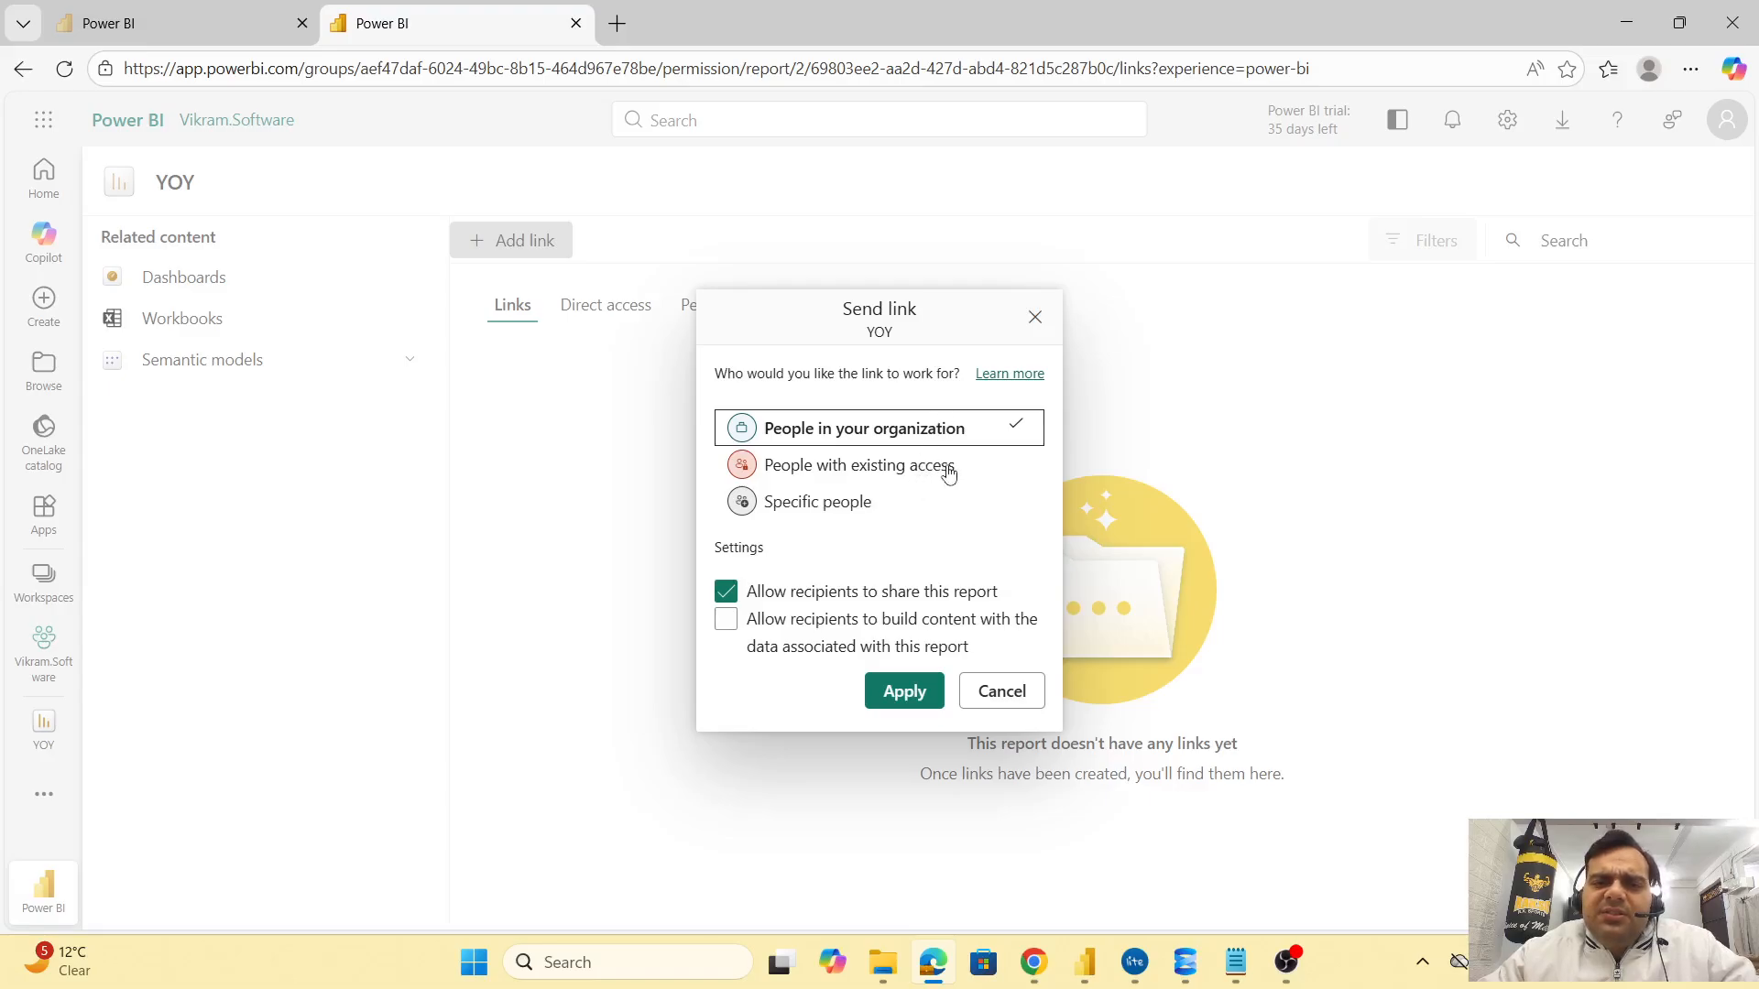
Restrict the YOY report link to Specific people, re-enter the recipient's e-mail, and close without sending
click(862, 507)
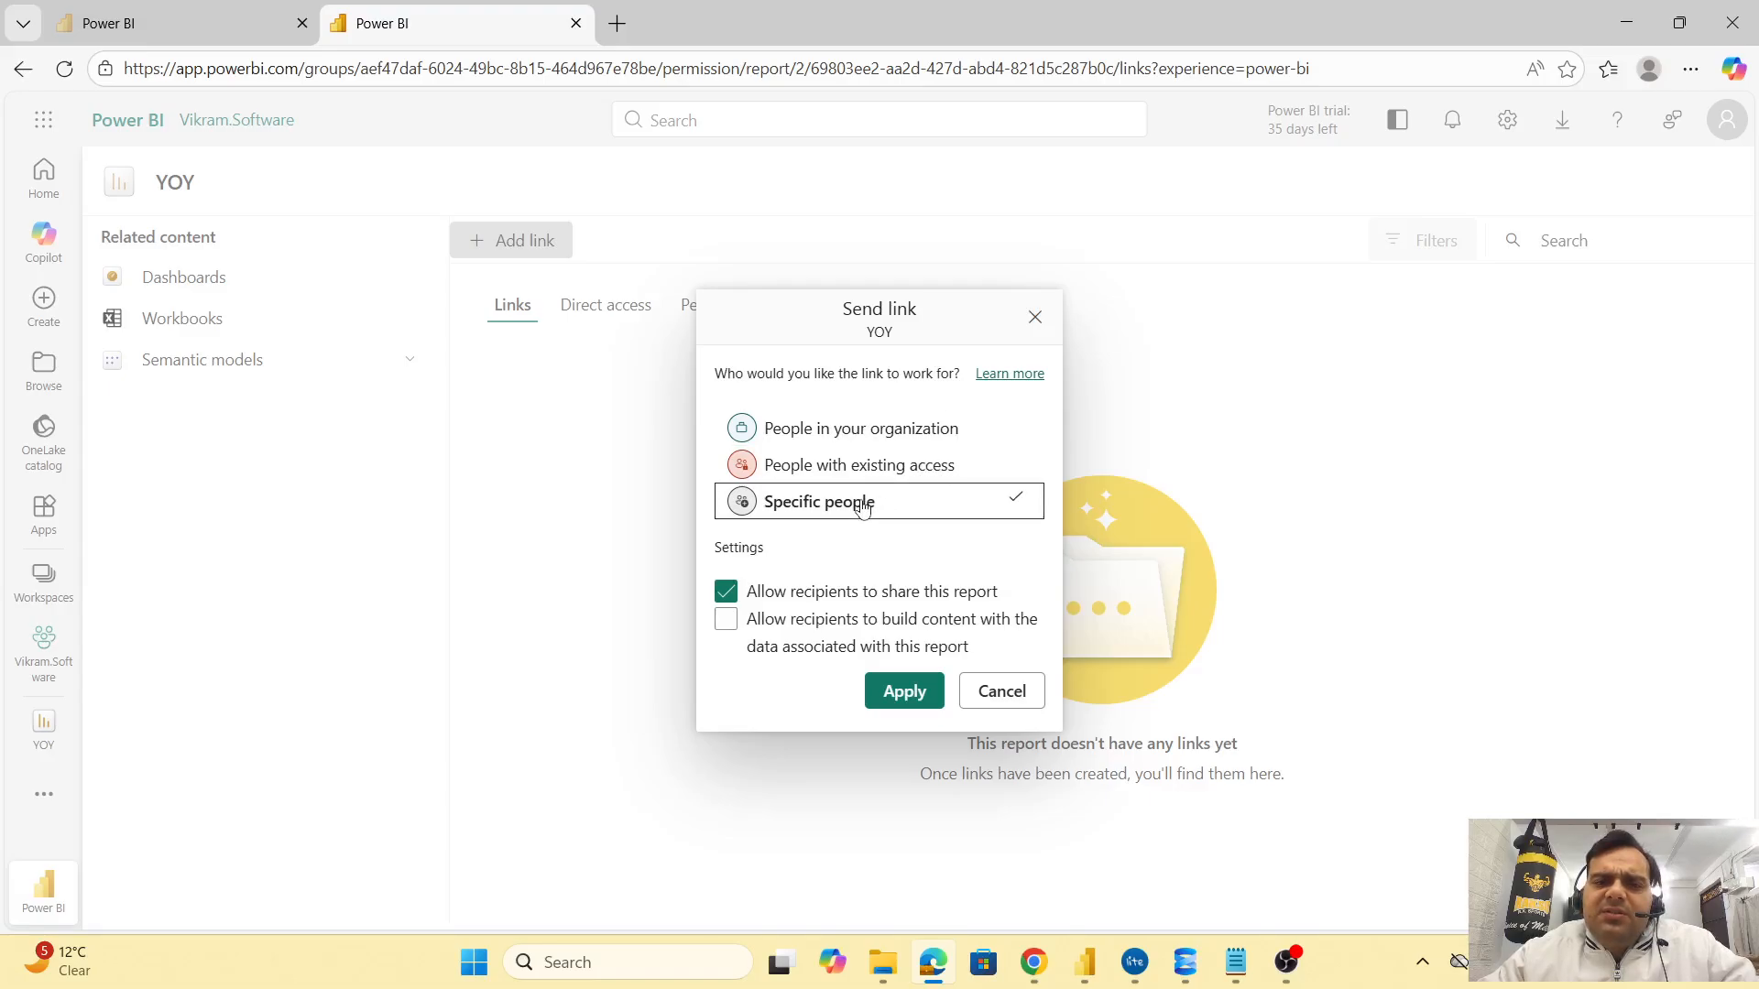
click(907, 692)
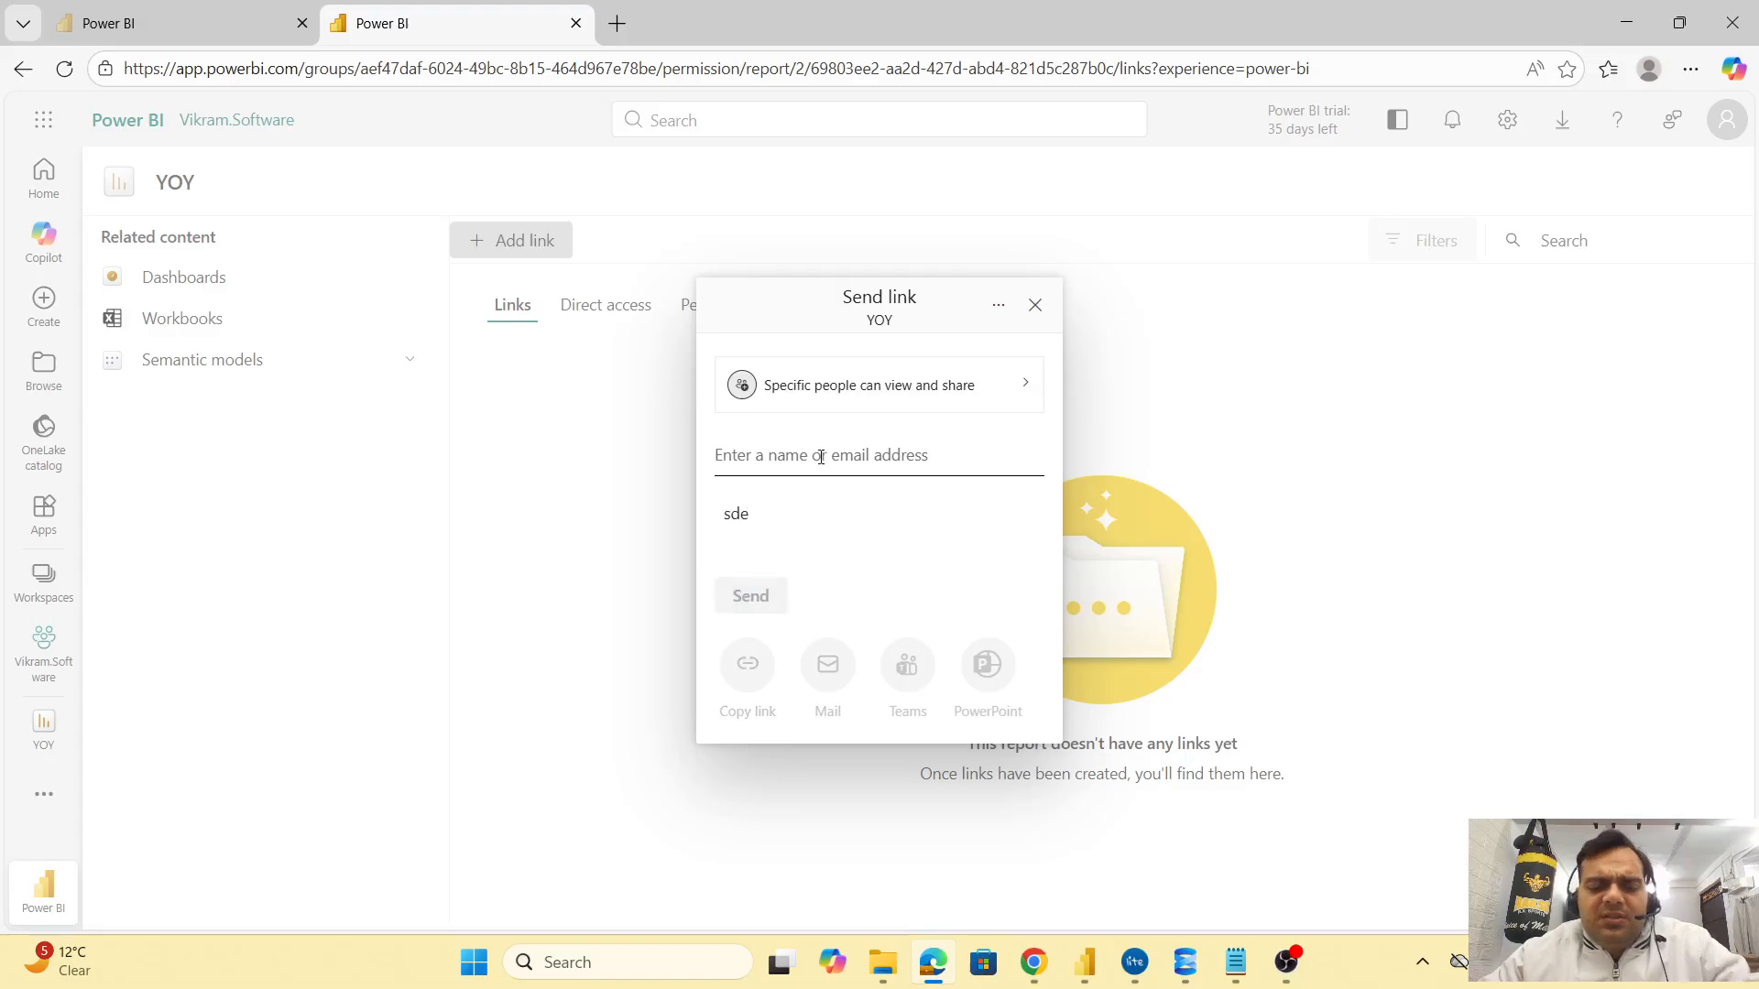
key(ctrl+v)
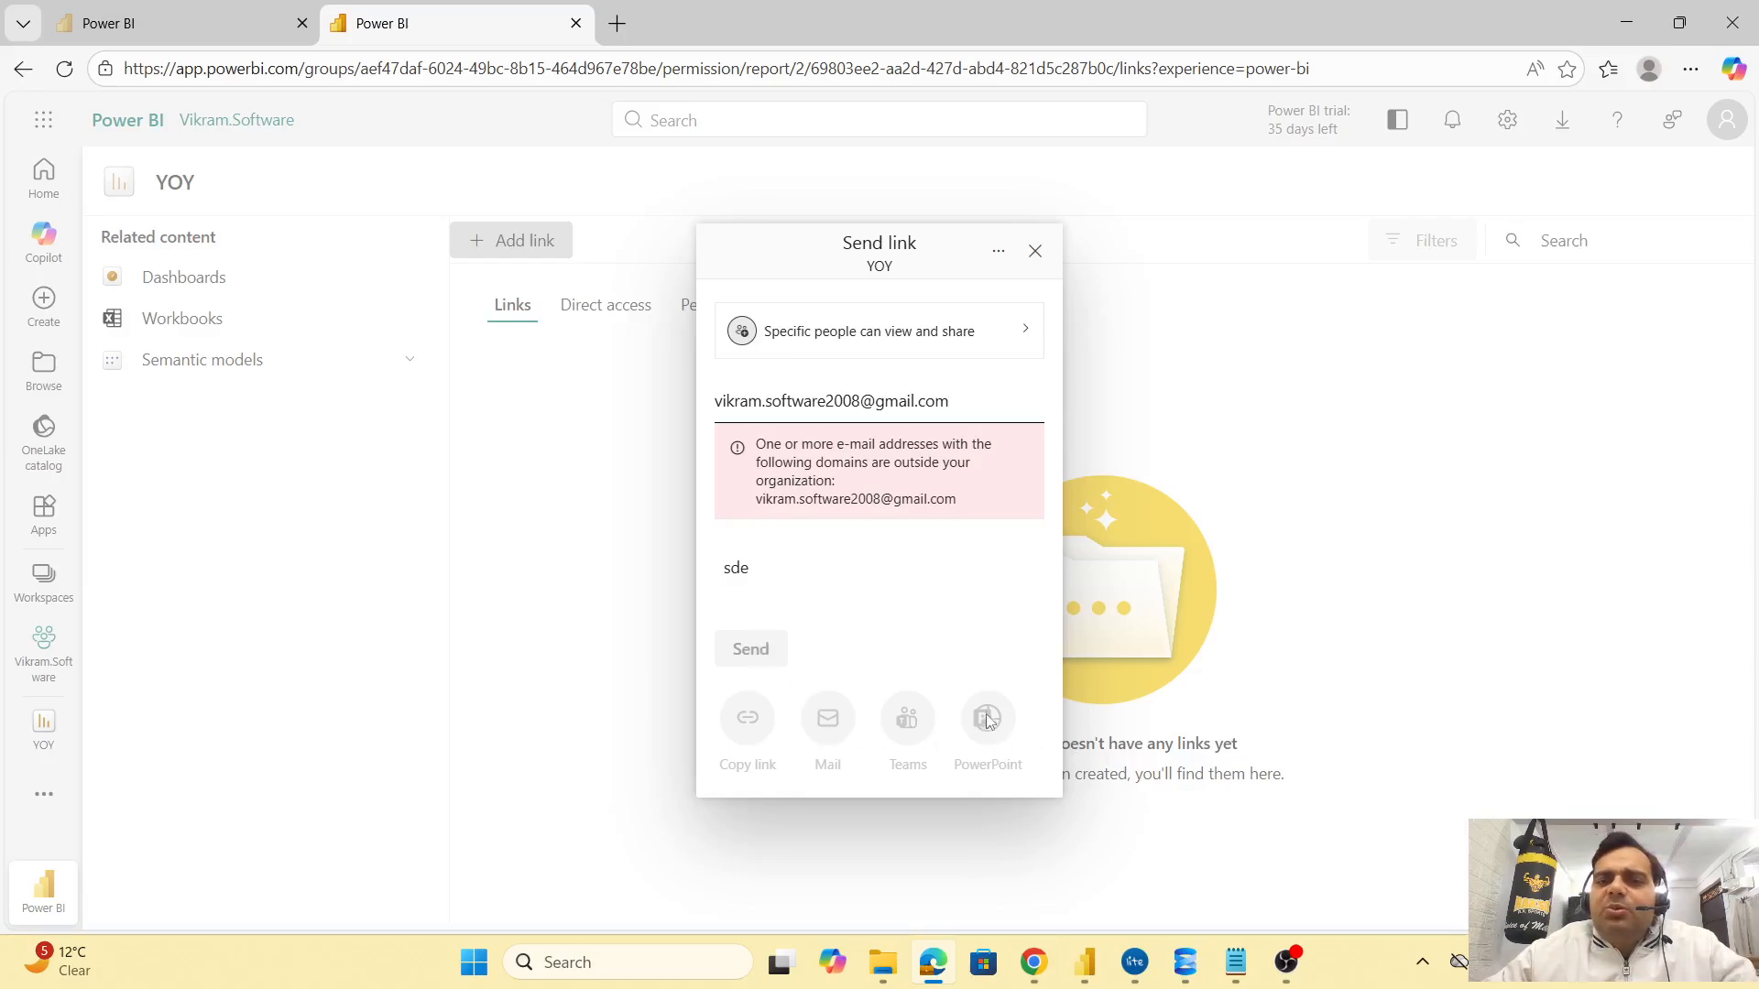
click(1035, 252)
Grant the outside recipient direct access to the YOY report using their e-mail address
click(597, 311)
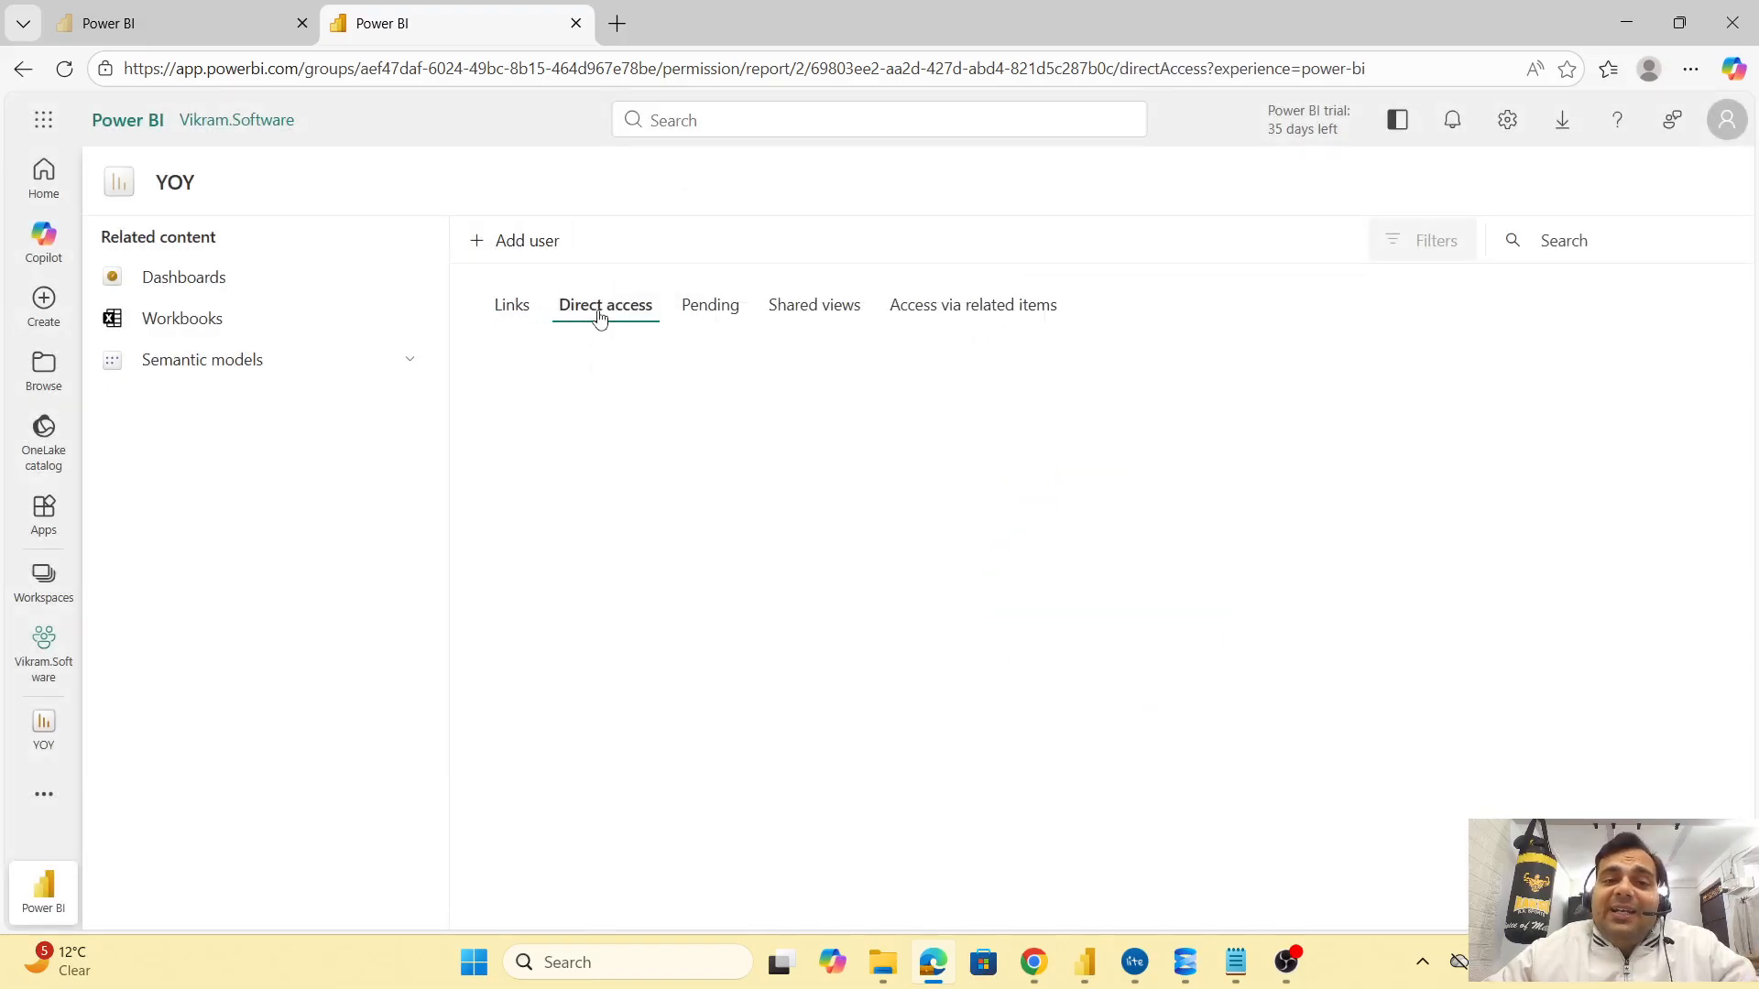
click(502, 245)
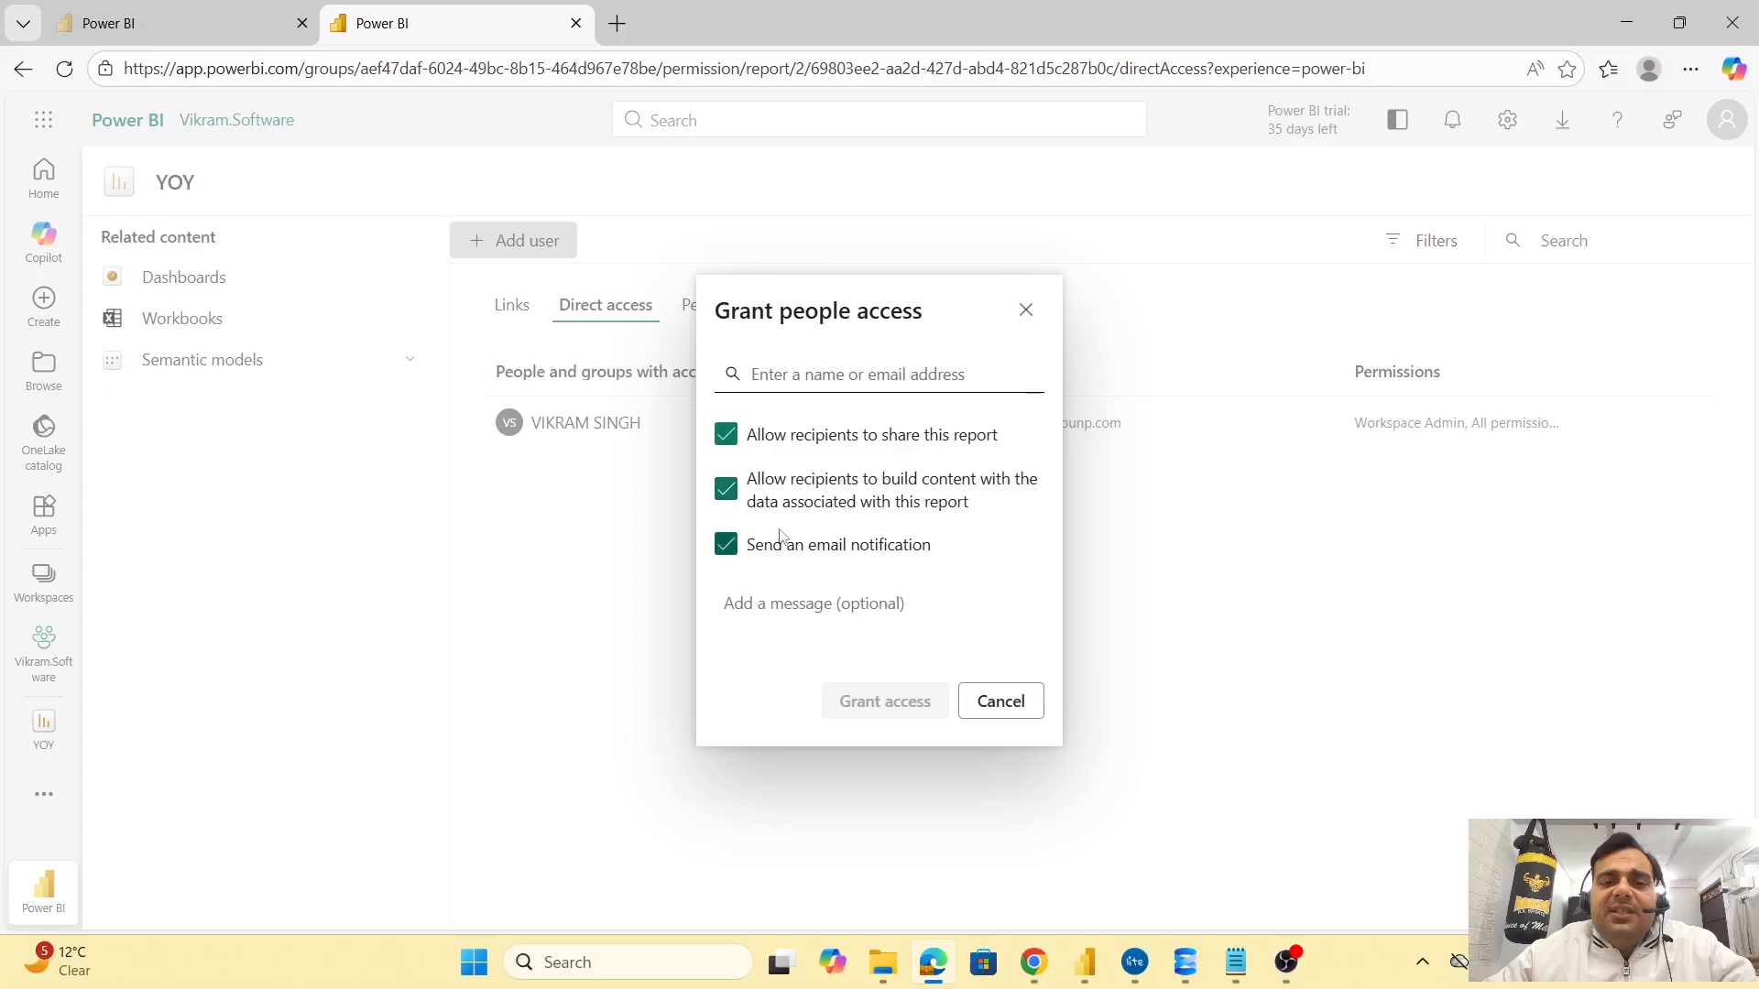
key(ctrl+v)
key(Return)
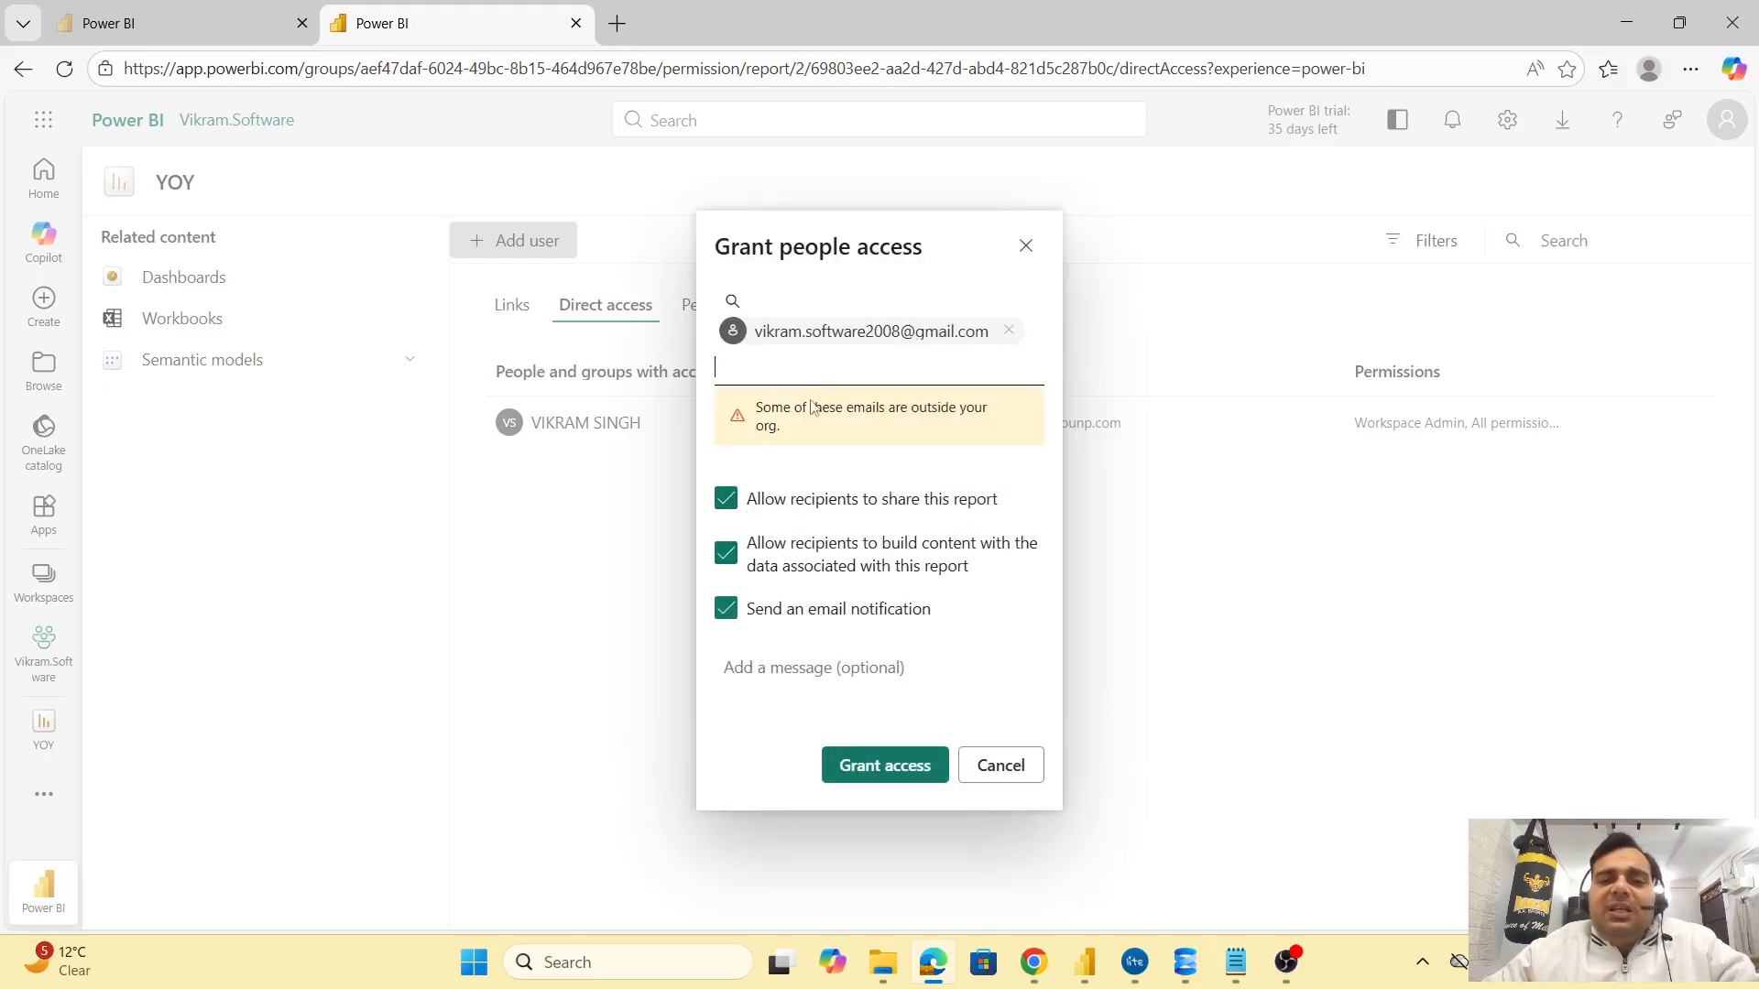
click(894, 764)
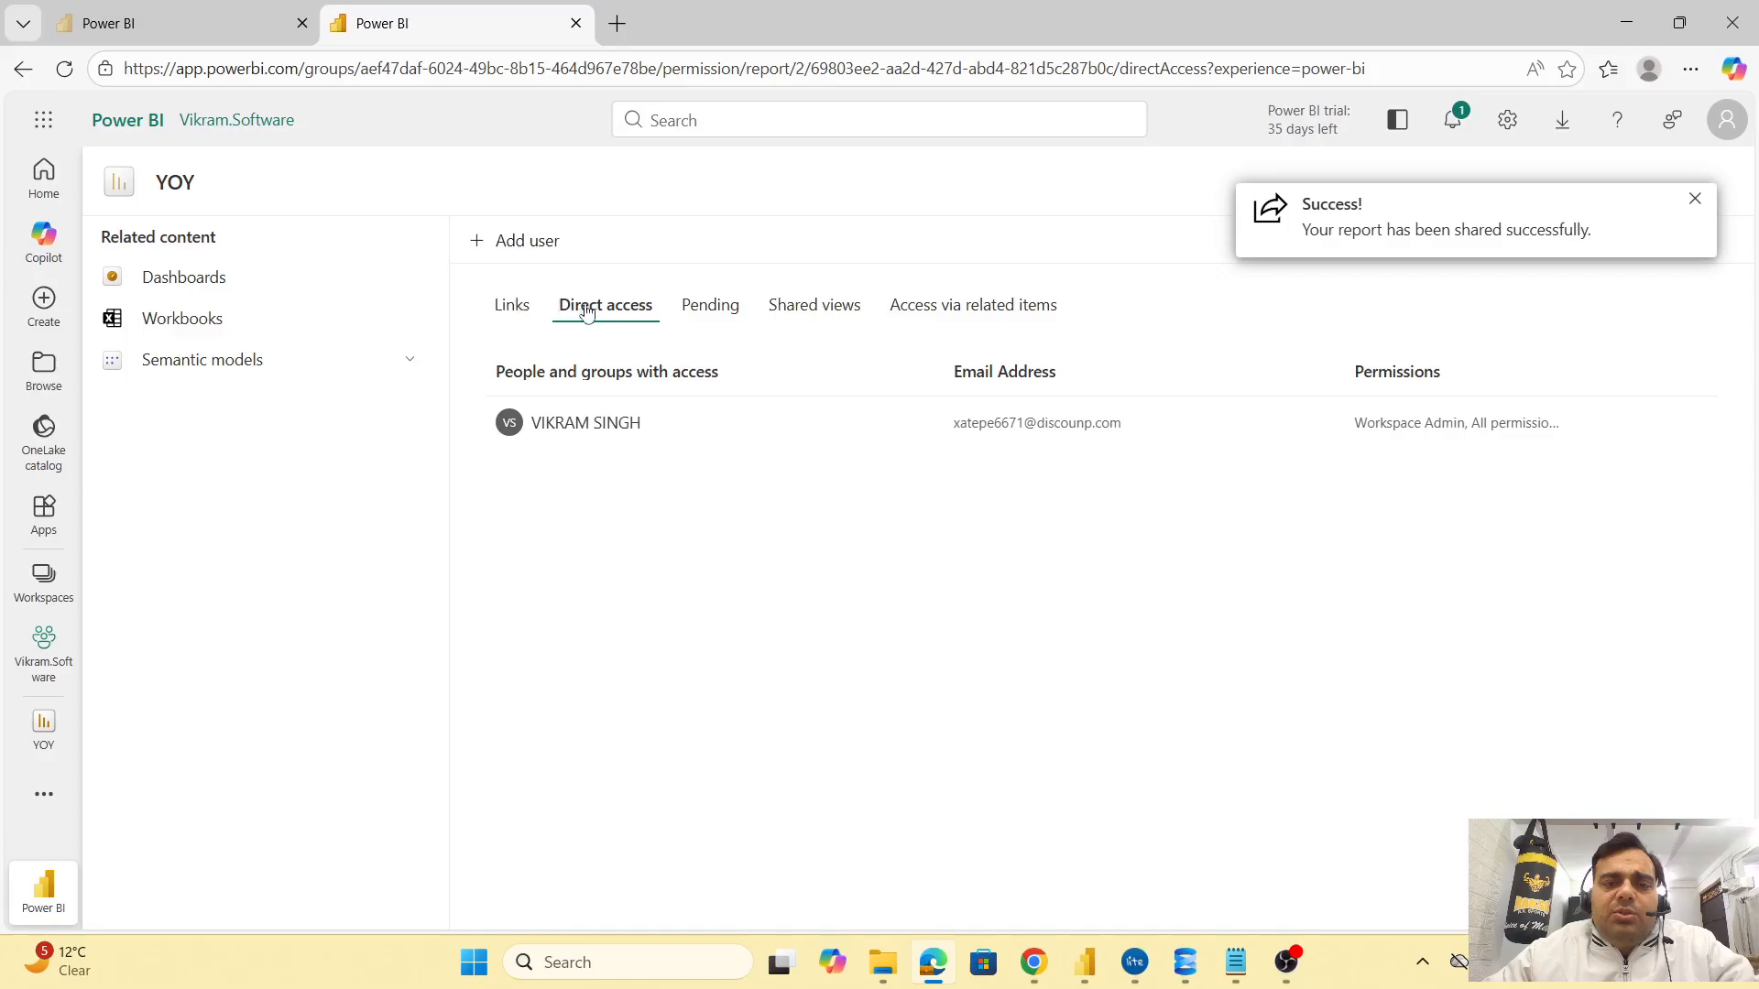
Check the Links tab and the notifications to confirm the report was shared
click(536, 312)
click(607, 310)
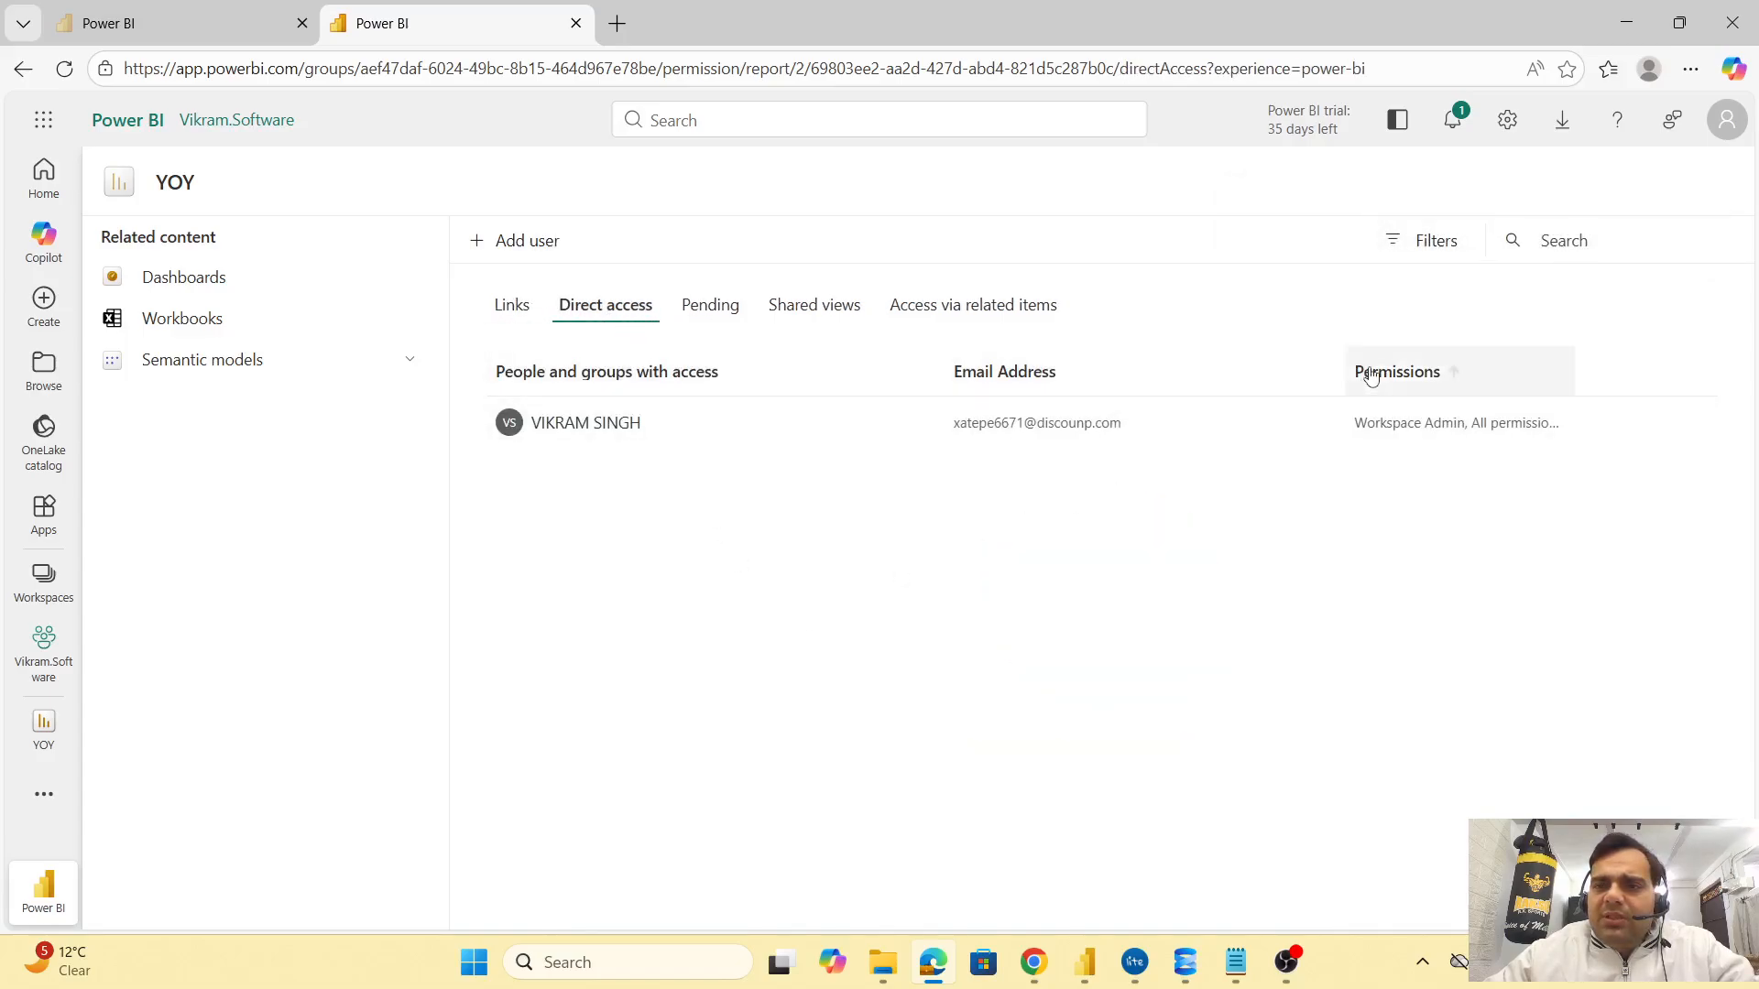
click(1455, 125)
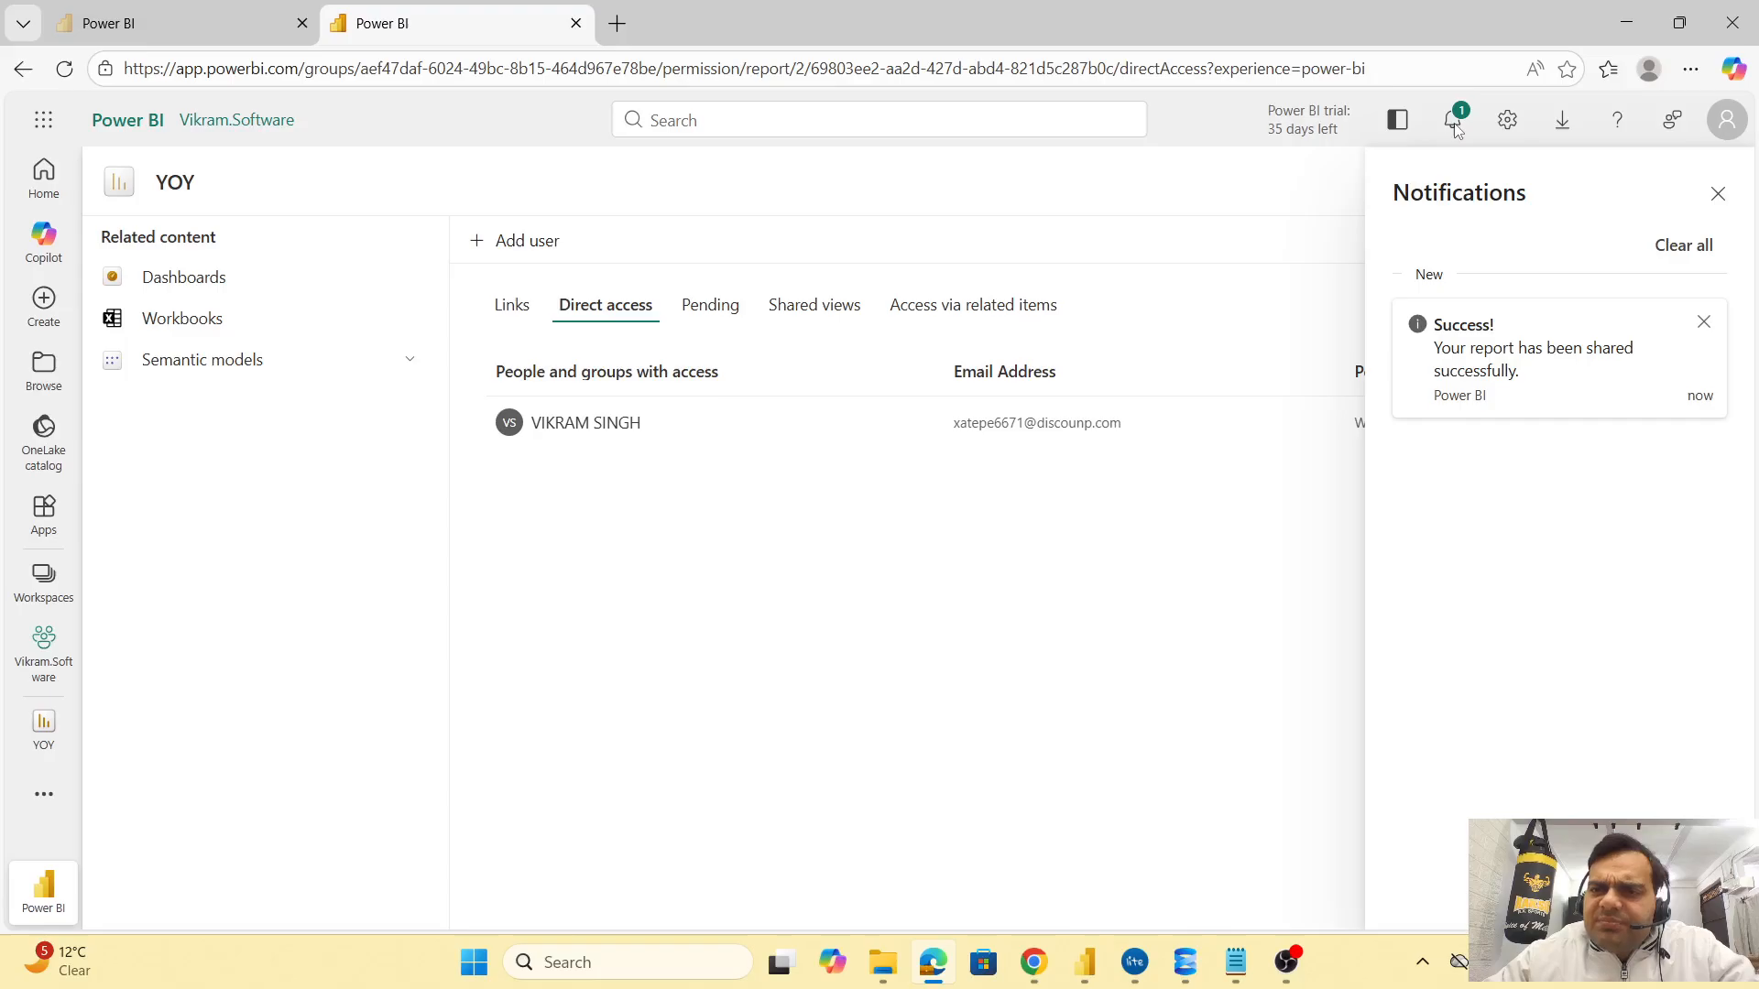
click(1192, 213)
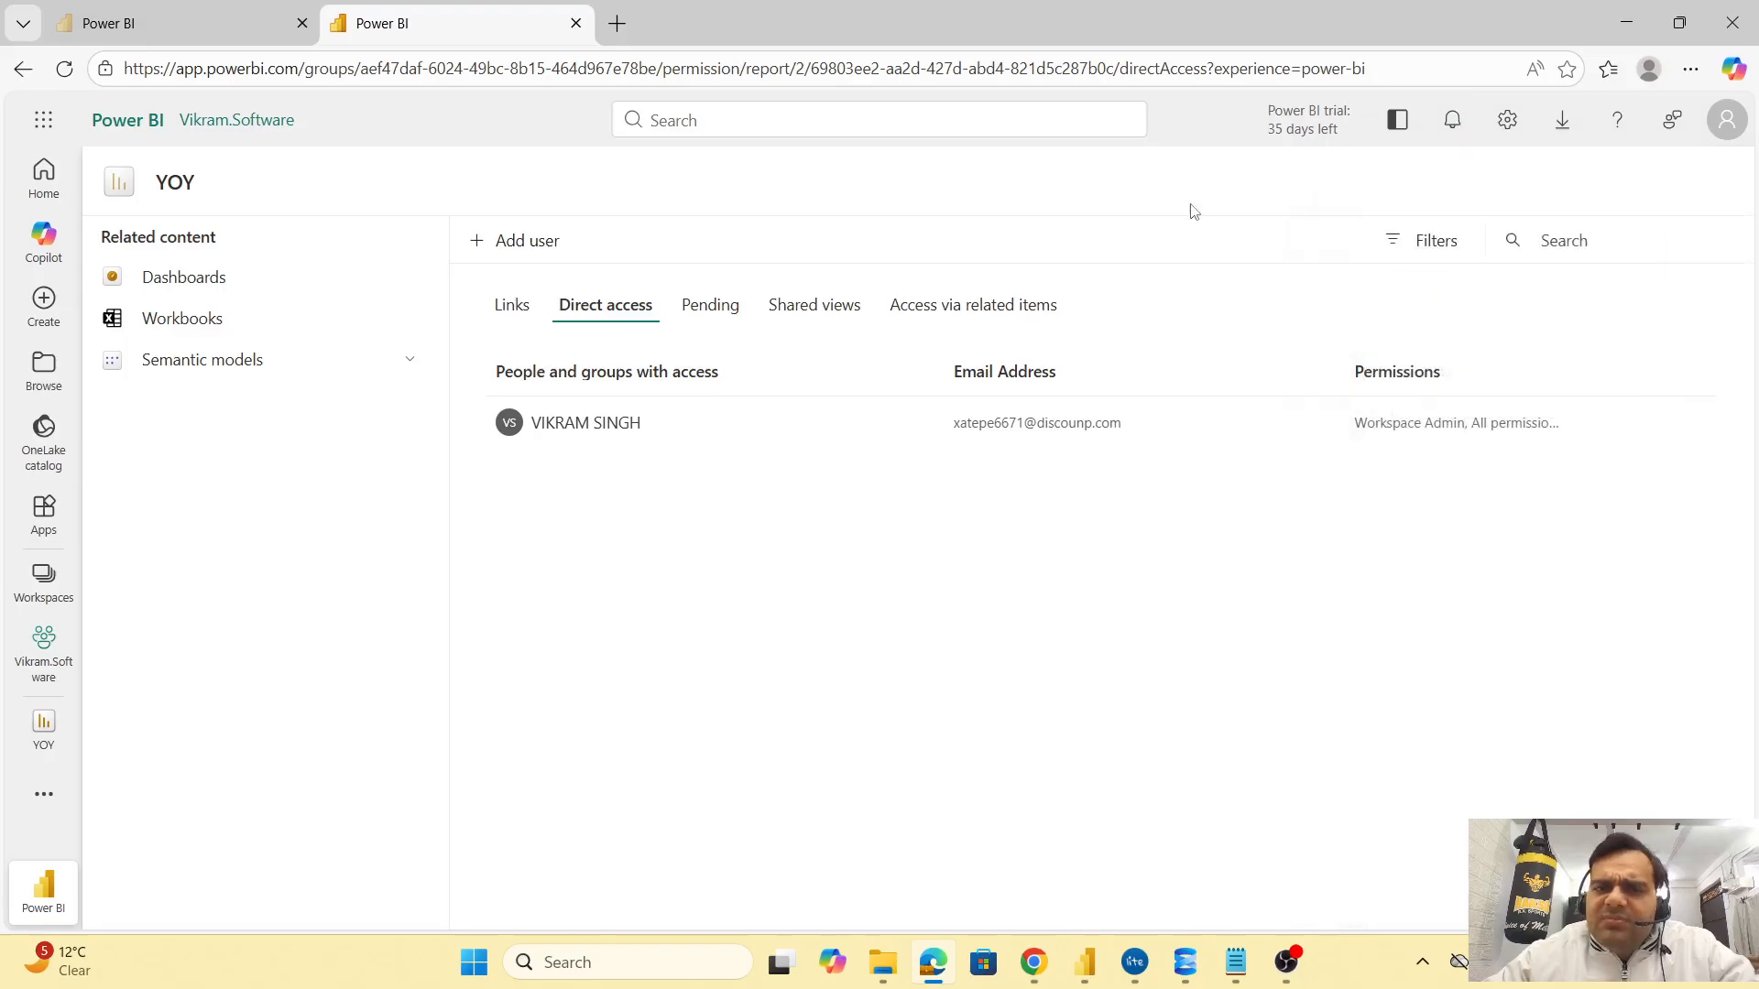
Review the Pending, Shared views and Links access lists, then return to Direct access
click(733, 310)
click(787, 310)
click(971, 306)
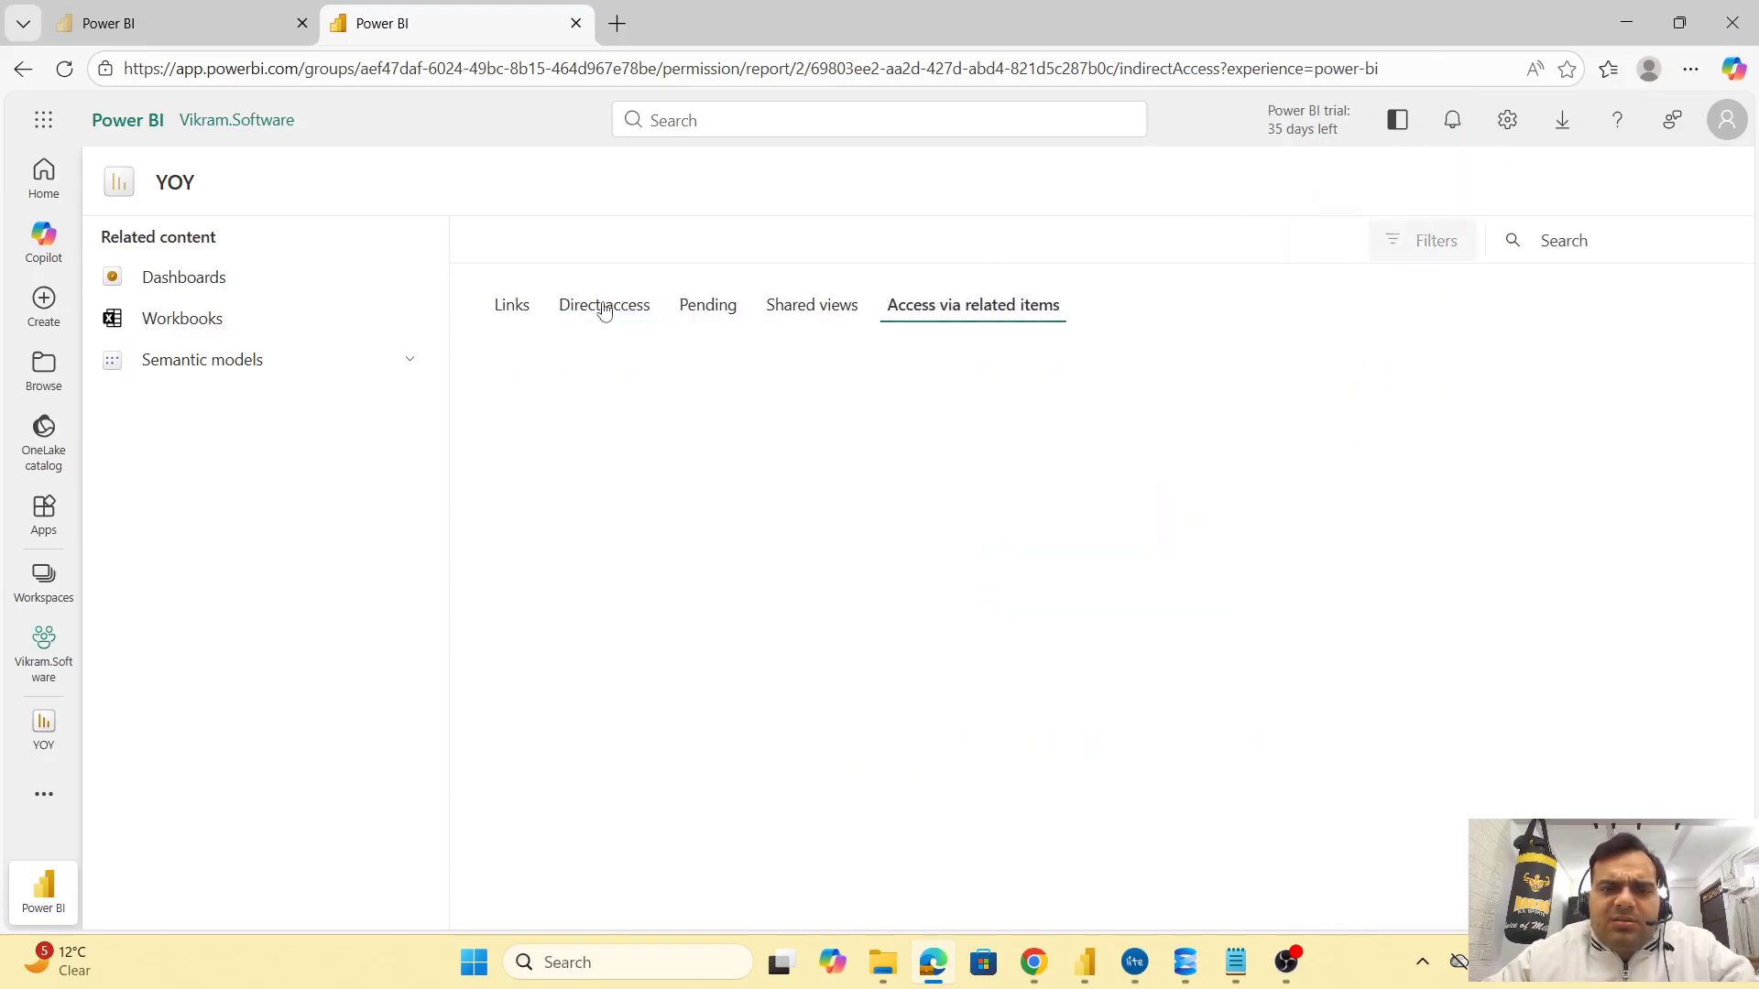
click(529, 308)
click(600, 306)
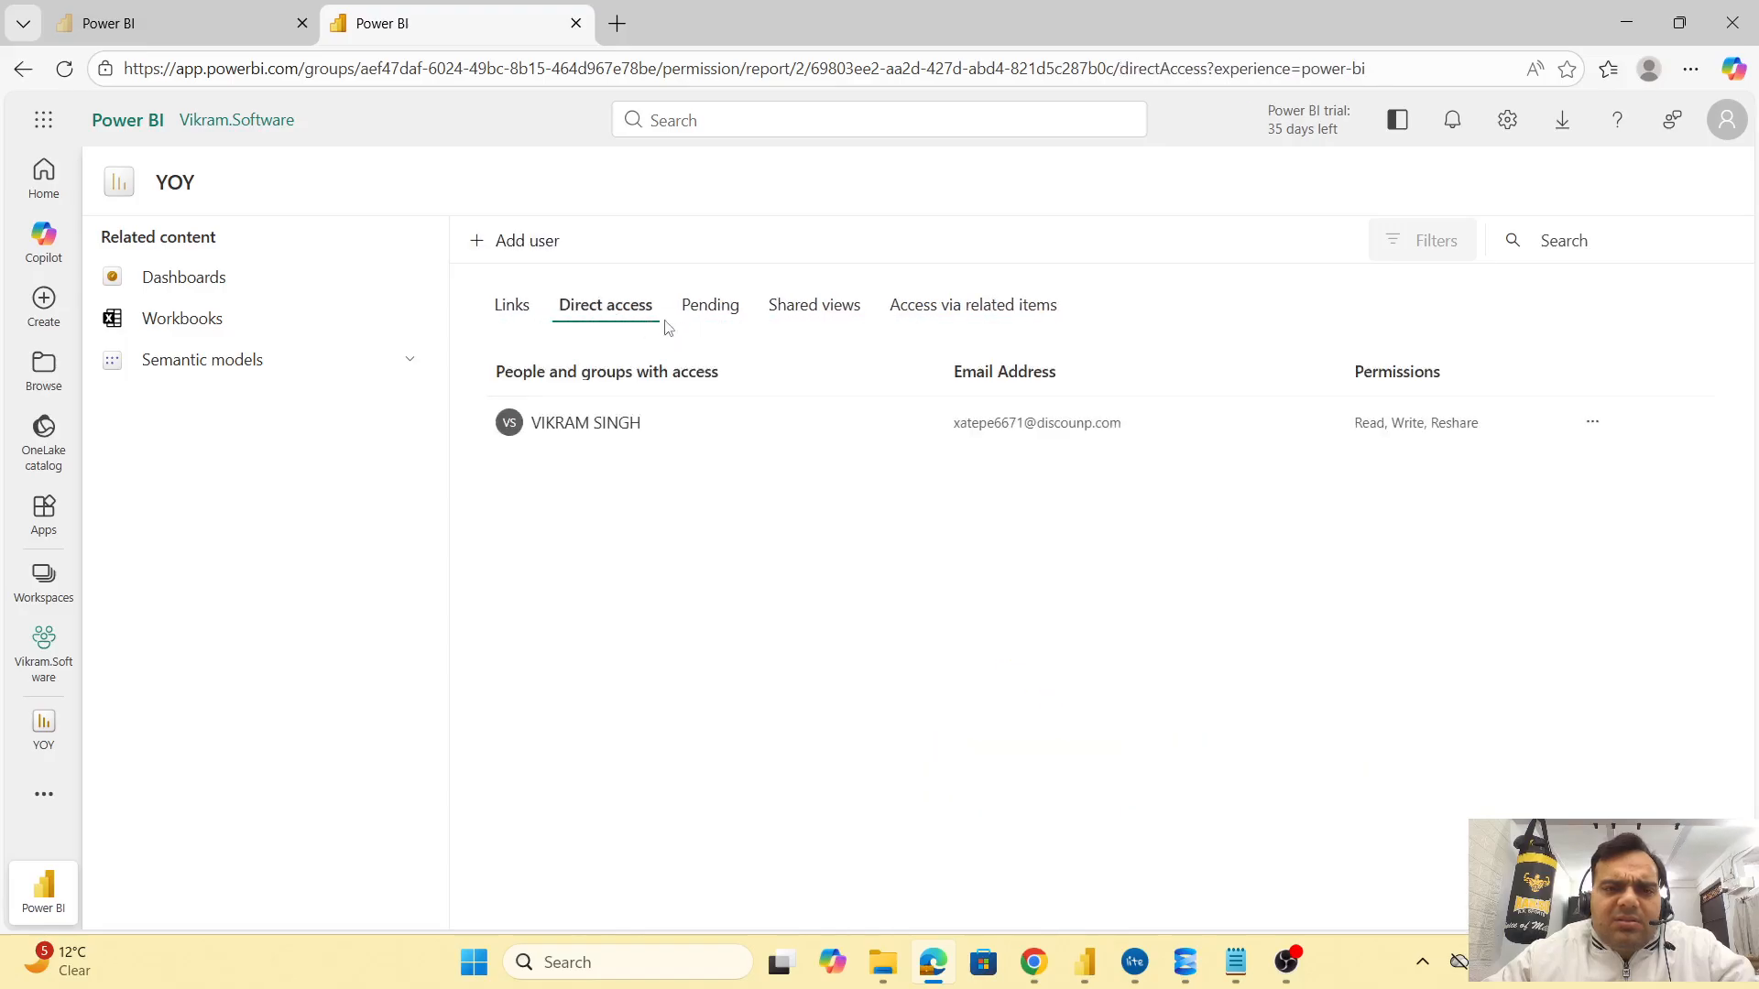
click(527, 242)
Grant the recipient's e-mail access again with resharing, build and e-mail notification allowed
click(847, 374)
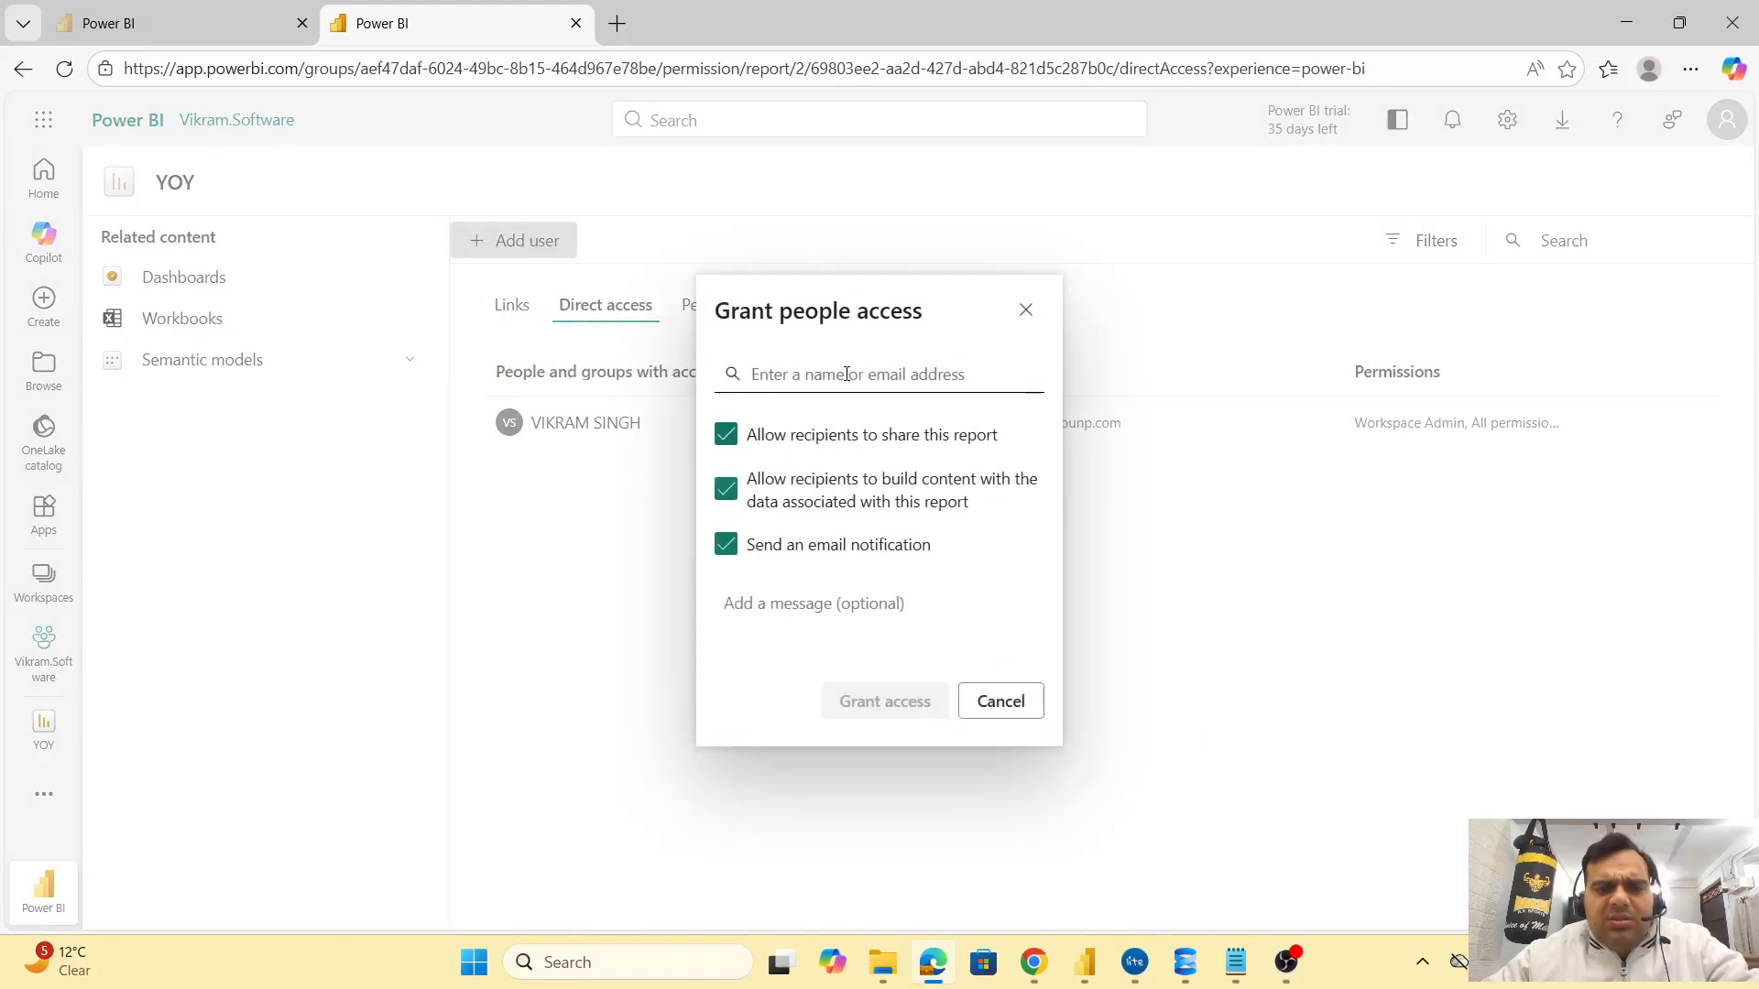
key(ctrl+v)
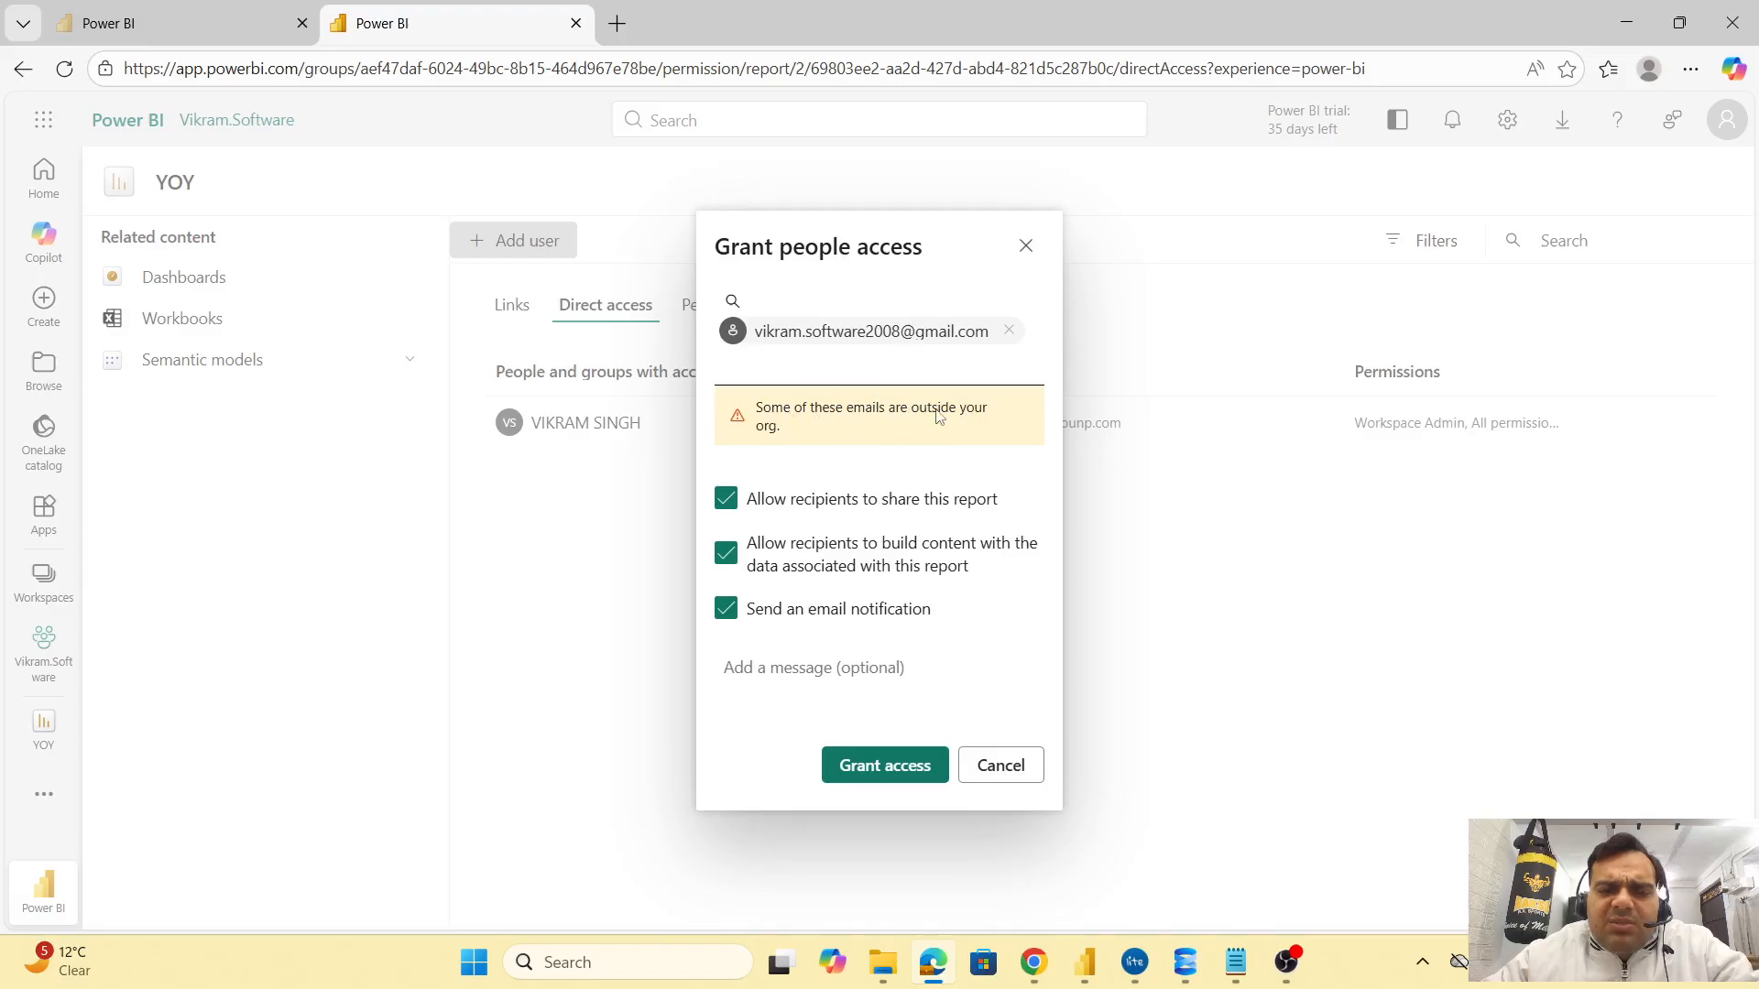
click(855, 369)
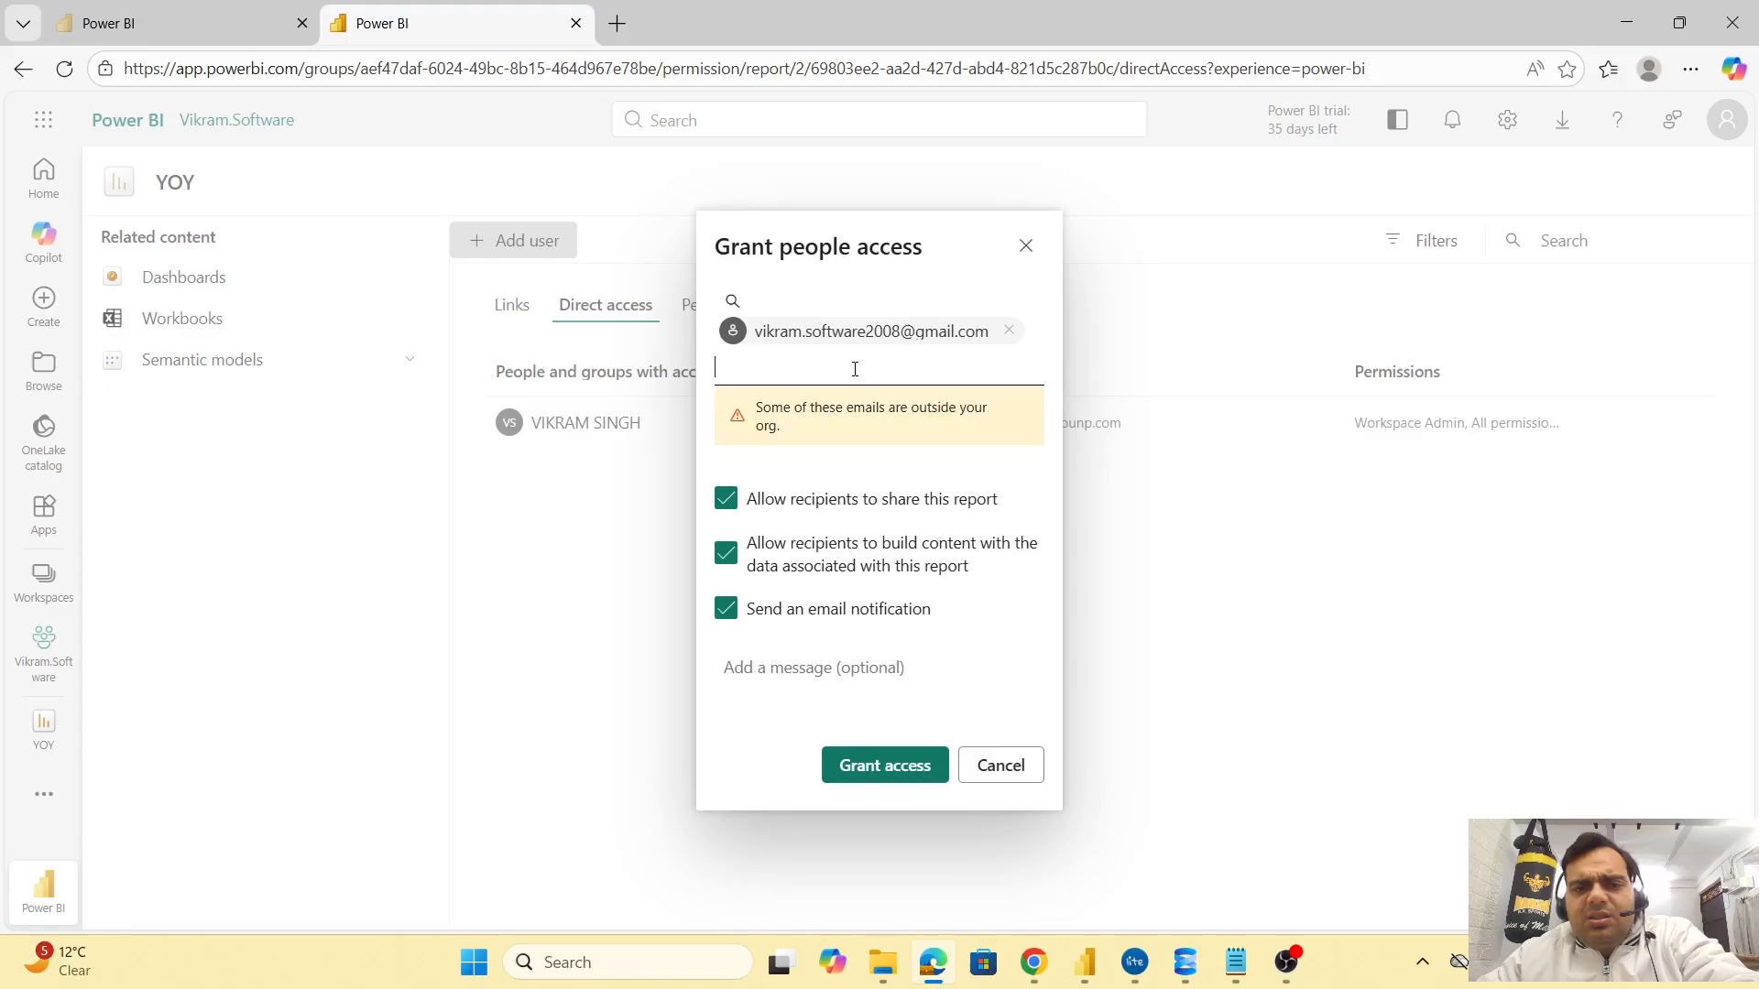
key(BackSpace)
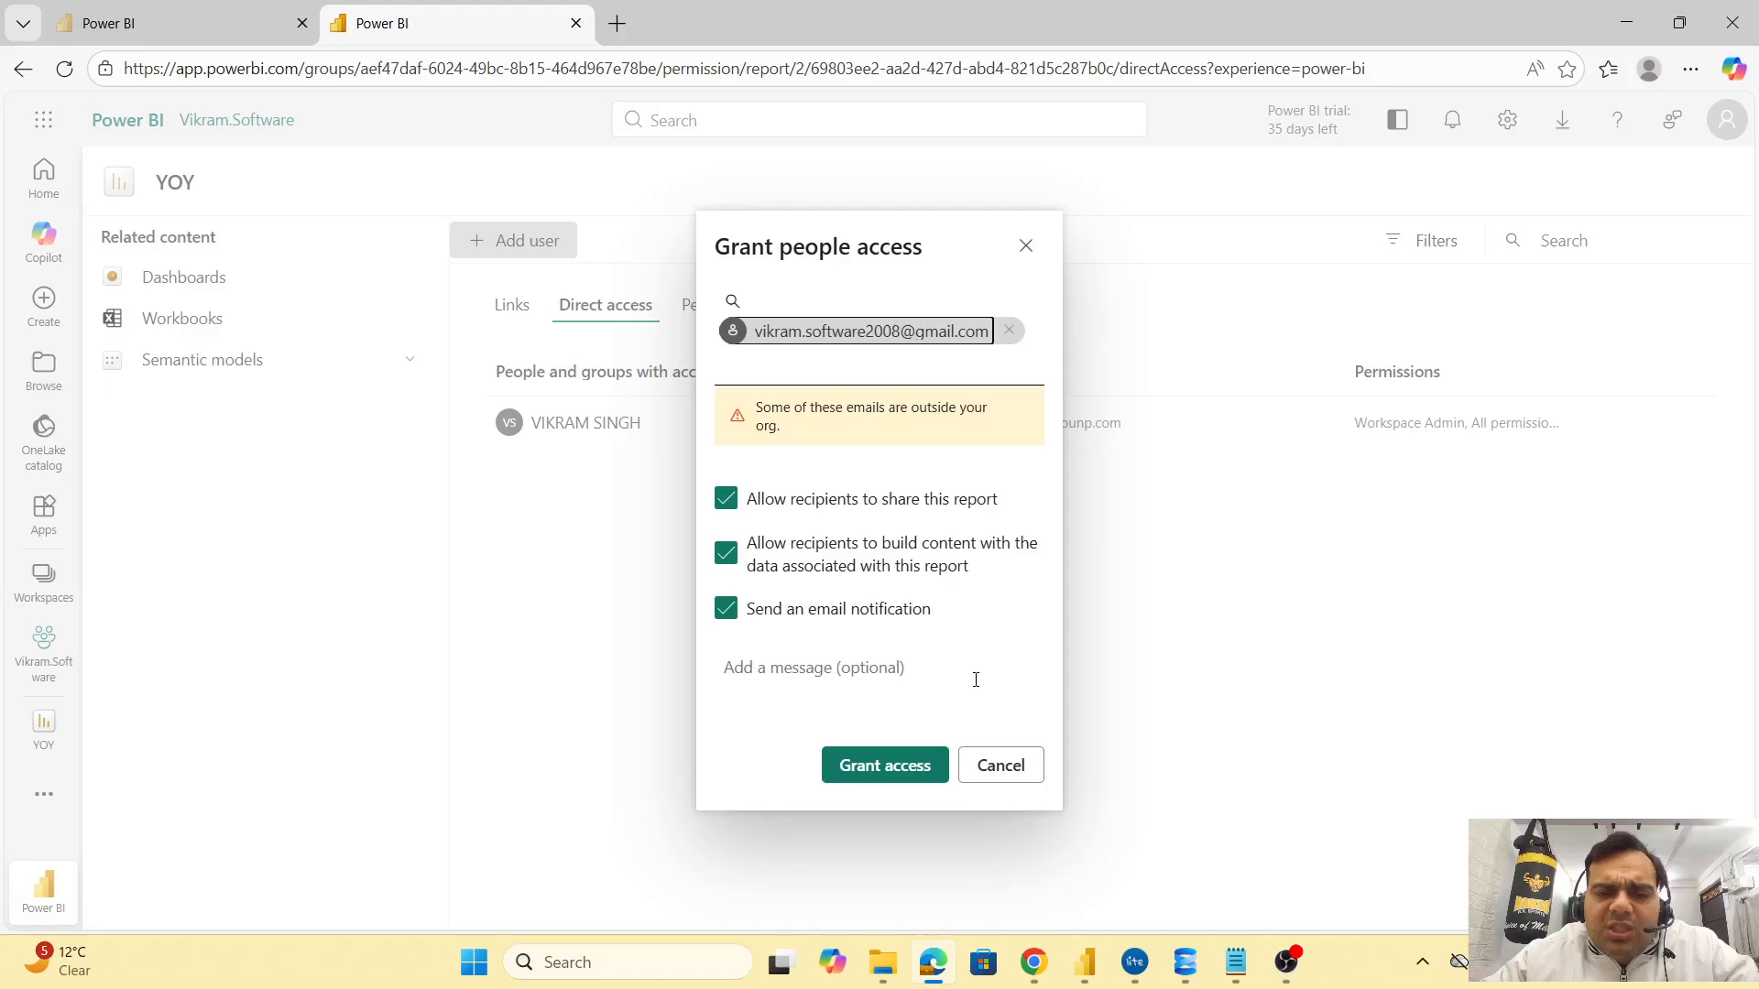
click(886, 765)
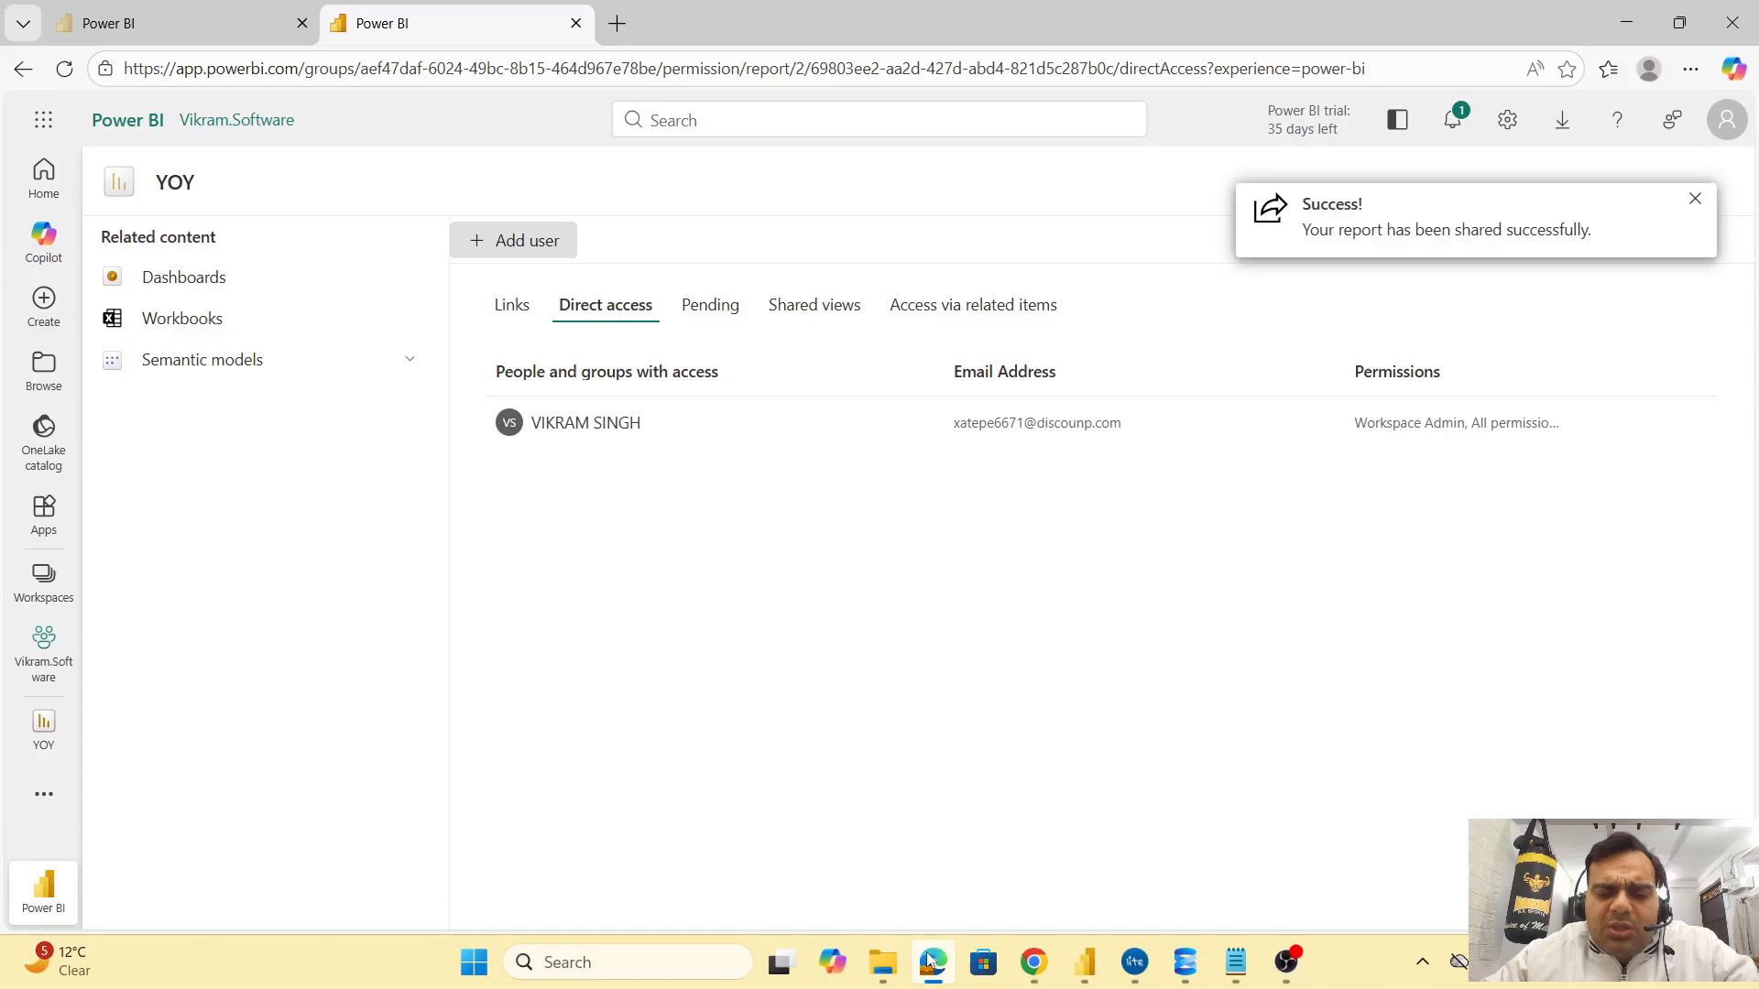
mouse_move(931, 972)
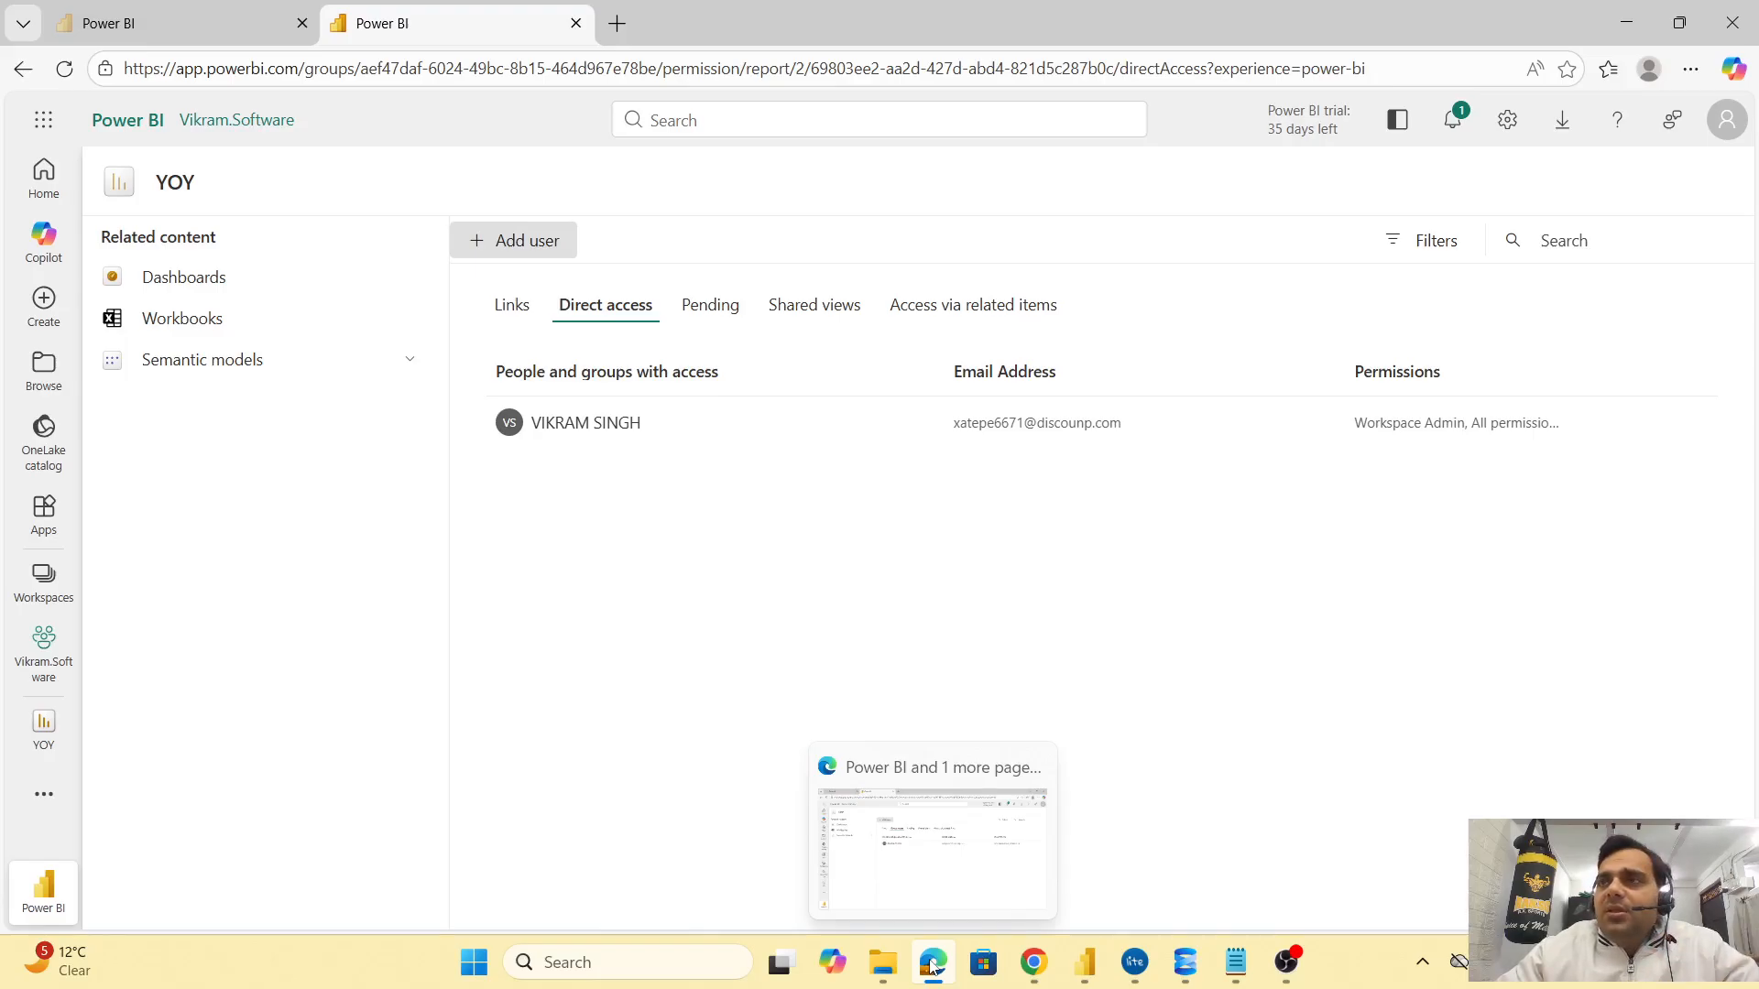
Open the Grant people access form from the YOY report's Direct access tab
click(484, 242)
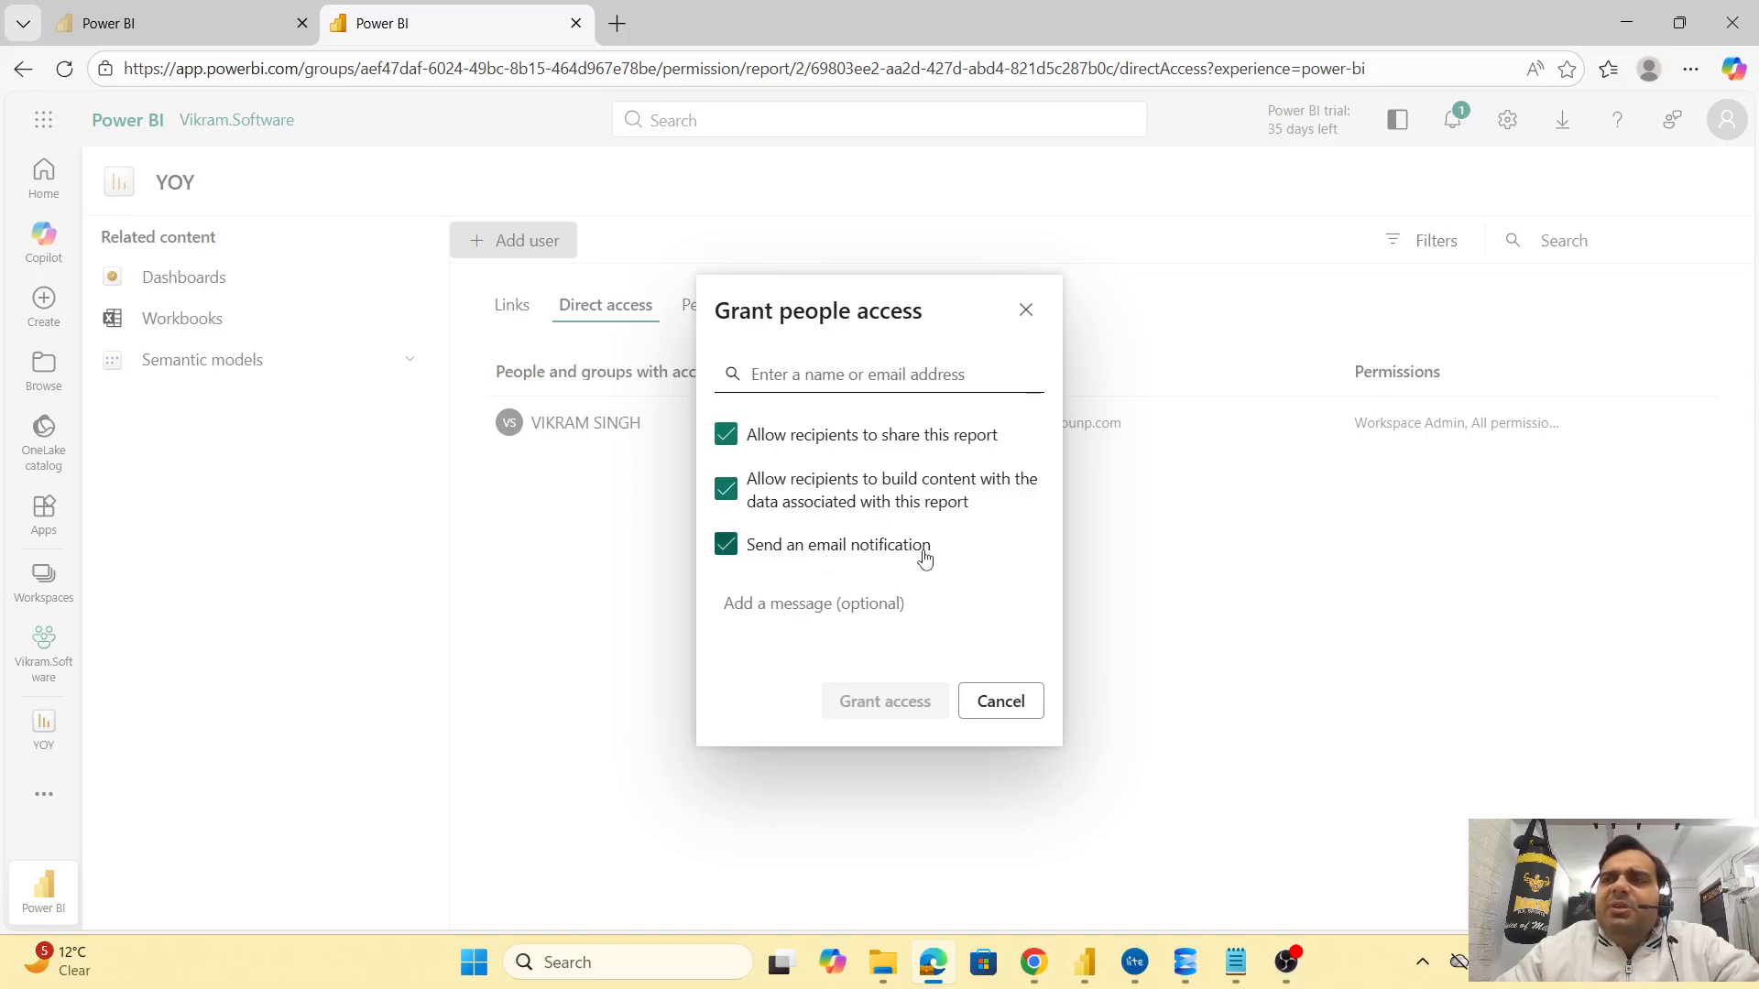
Cancel the Grant people access dialog and show the workspace's item list
click(999, 701)
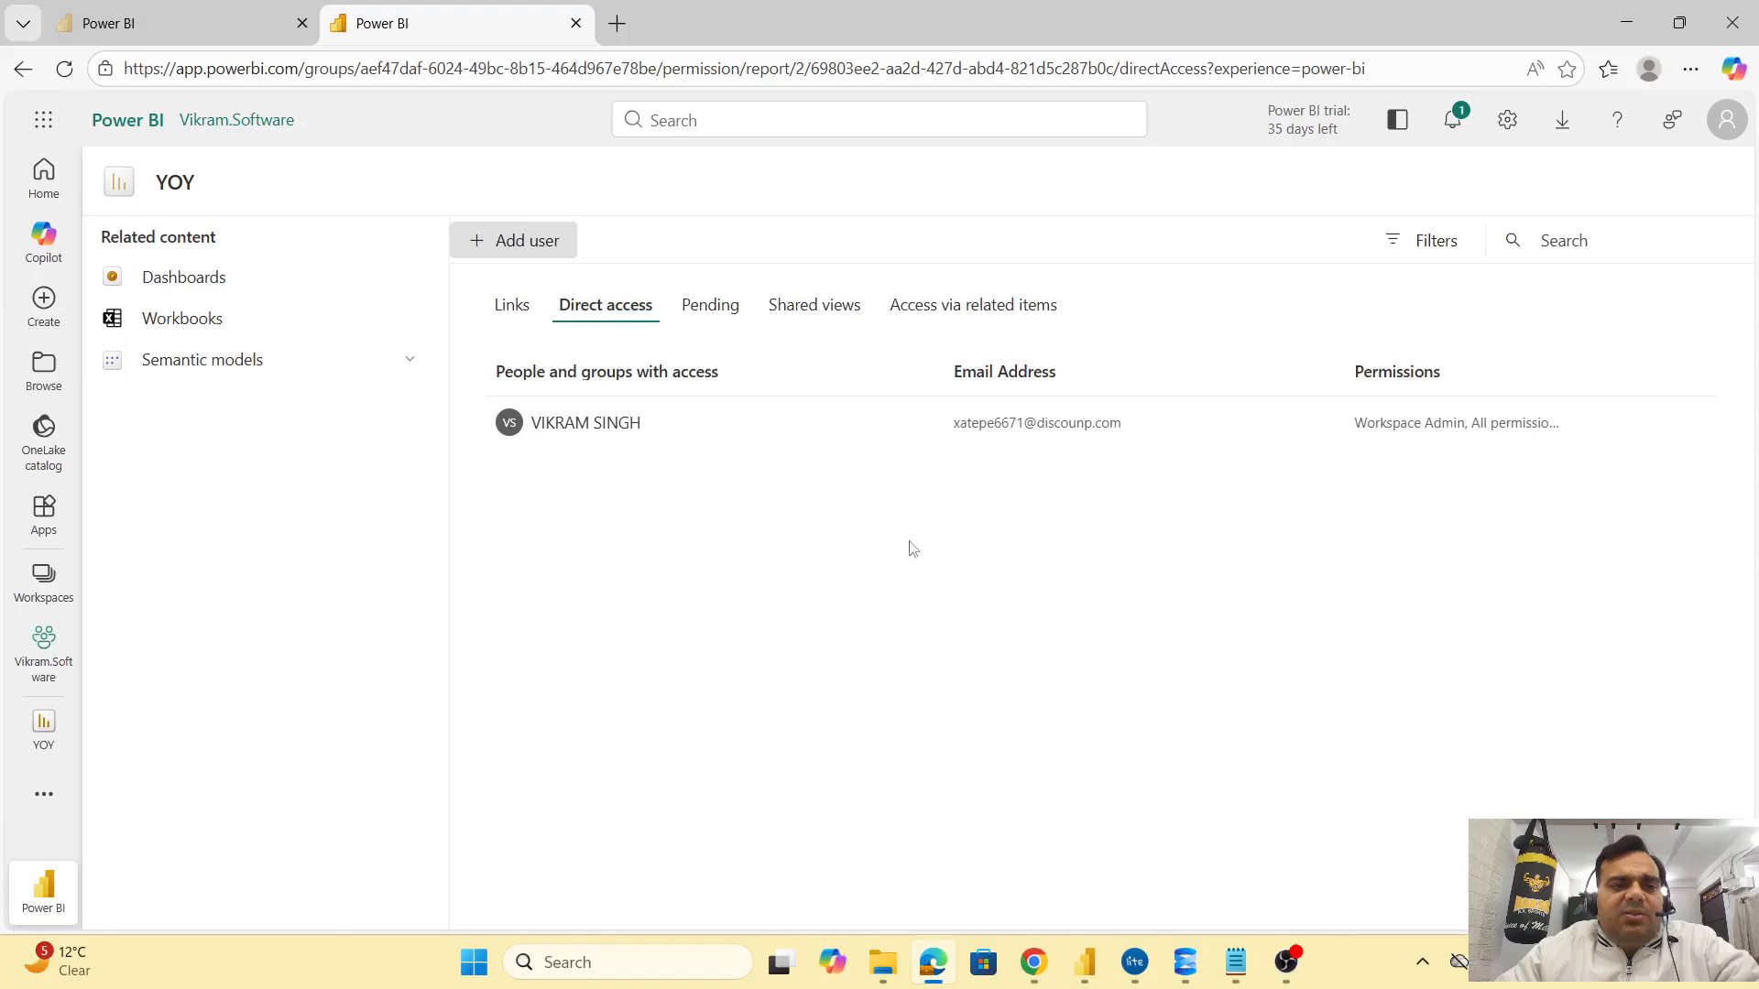
click(65, 650)
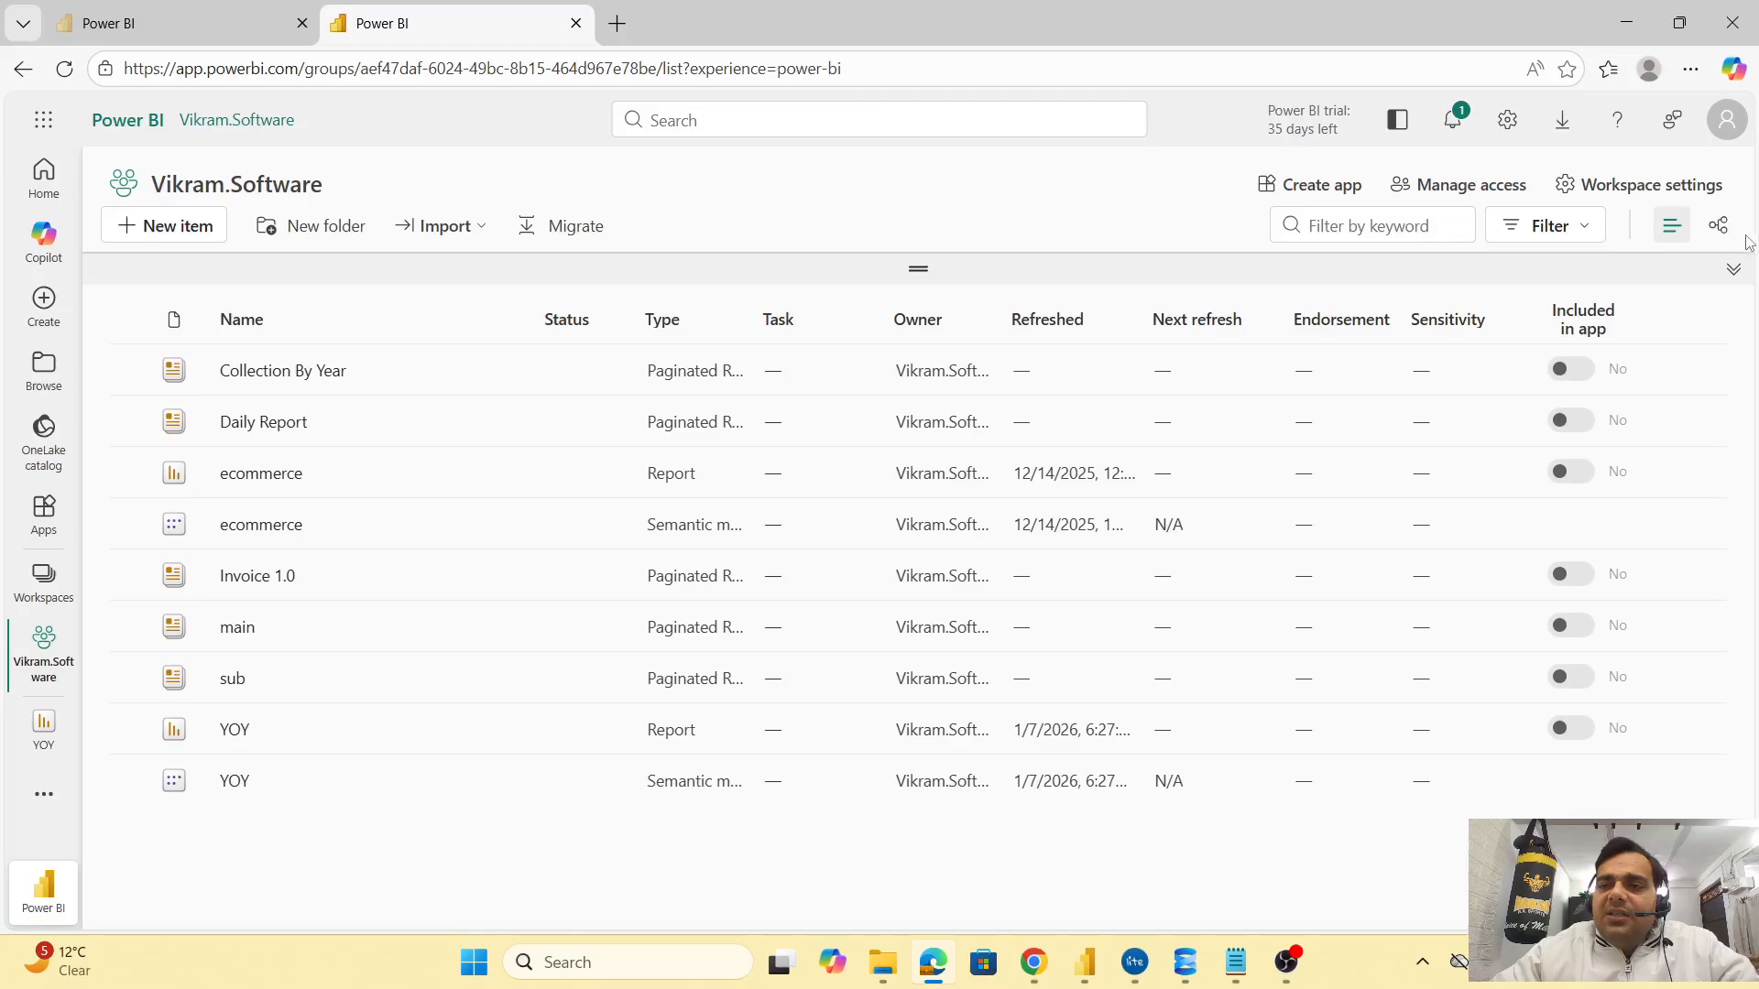
Glance at workspace settings and the main report, then open the YOY report's Manage permissions page
click(1699, 192)
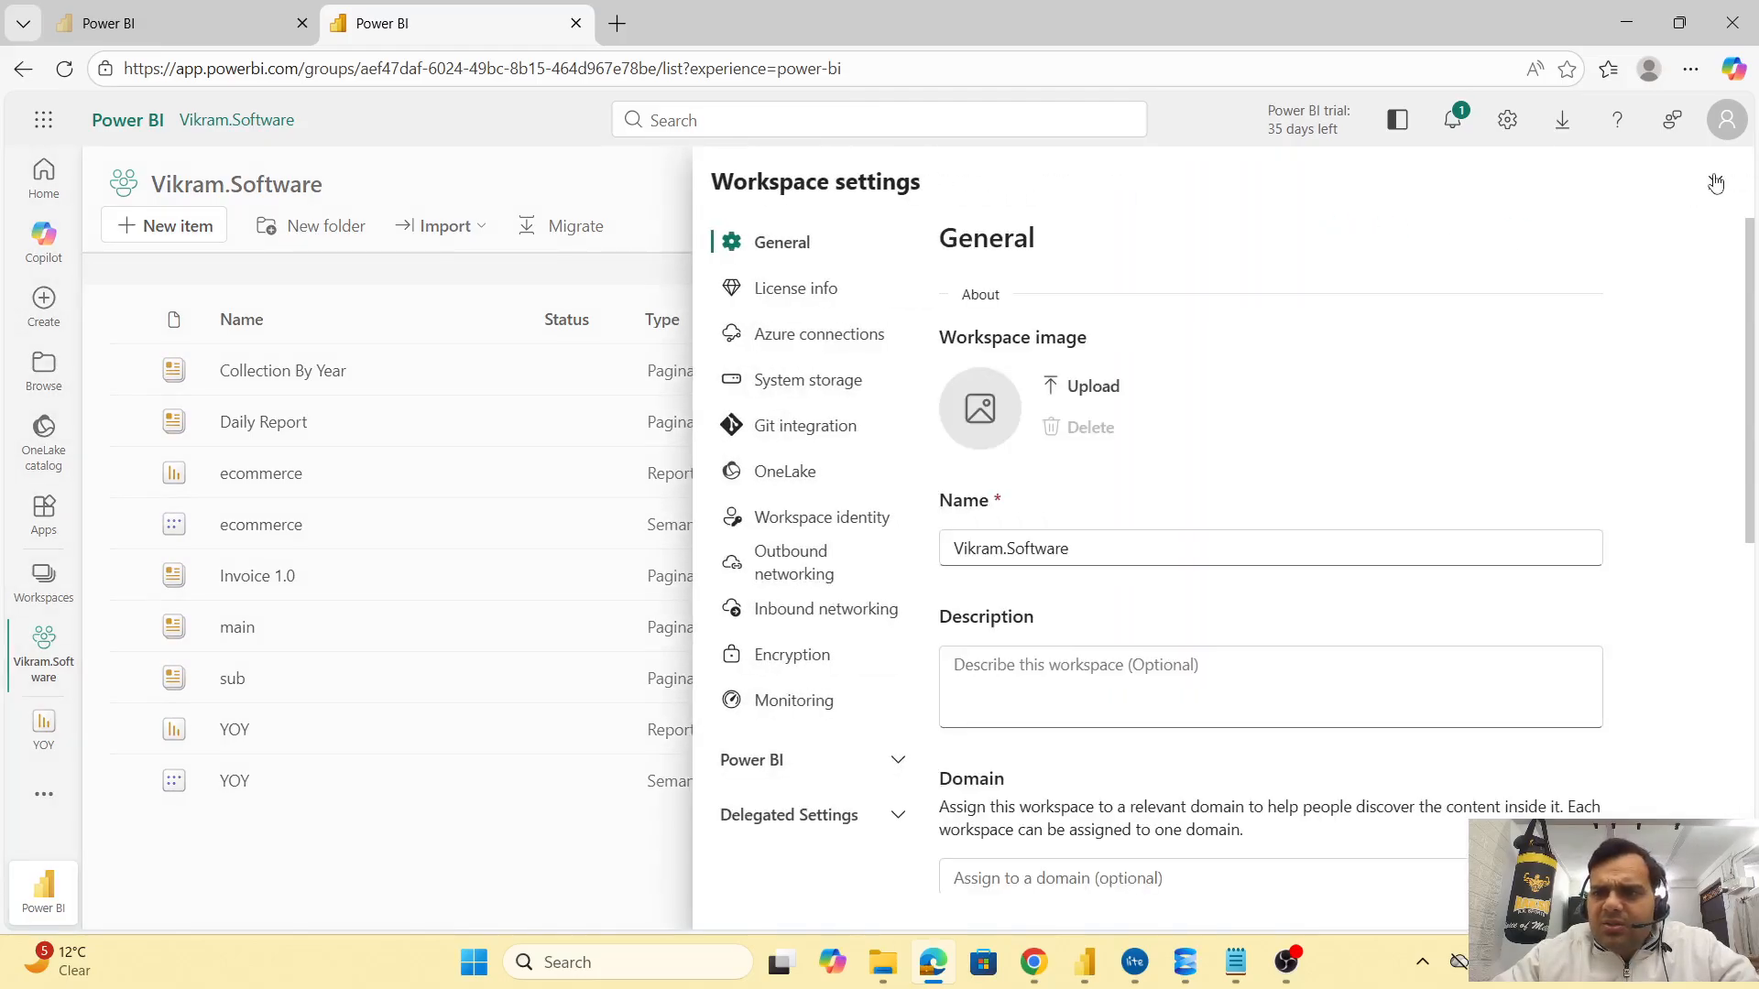
click(1714, 184)
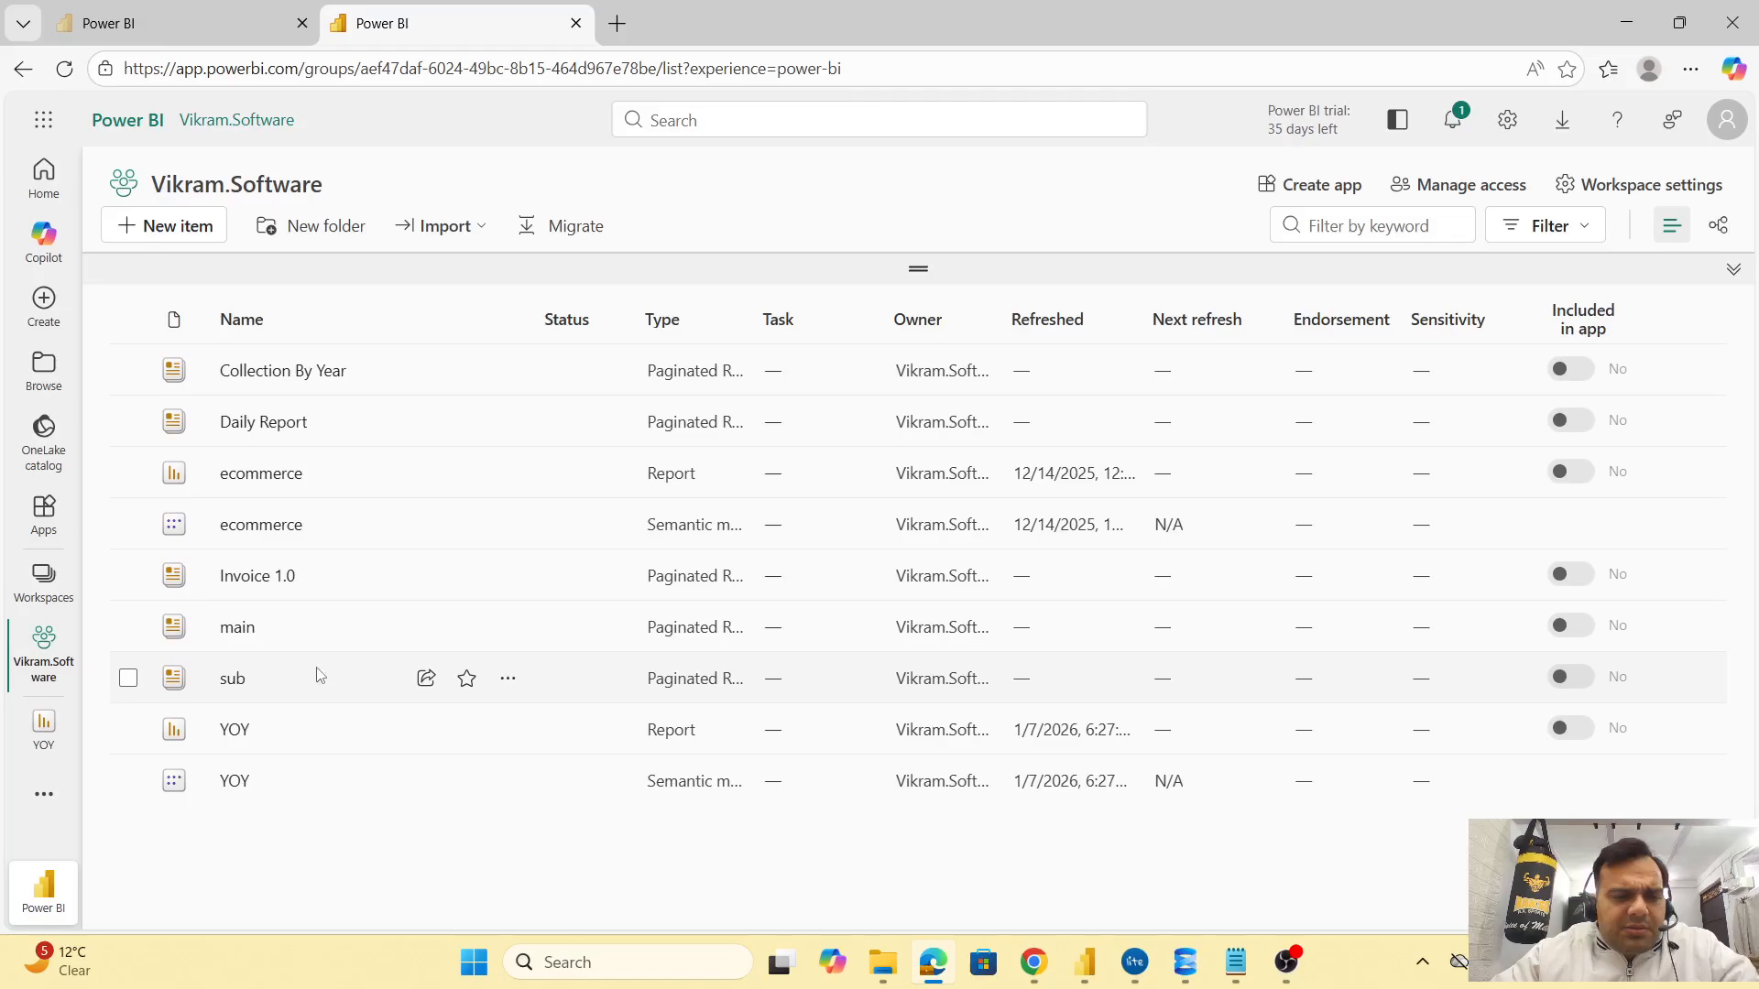
click(249, 632)
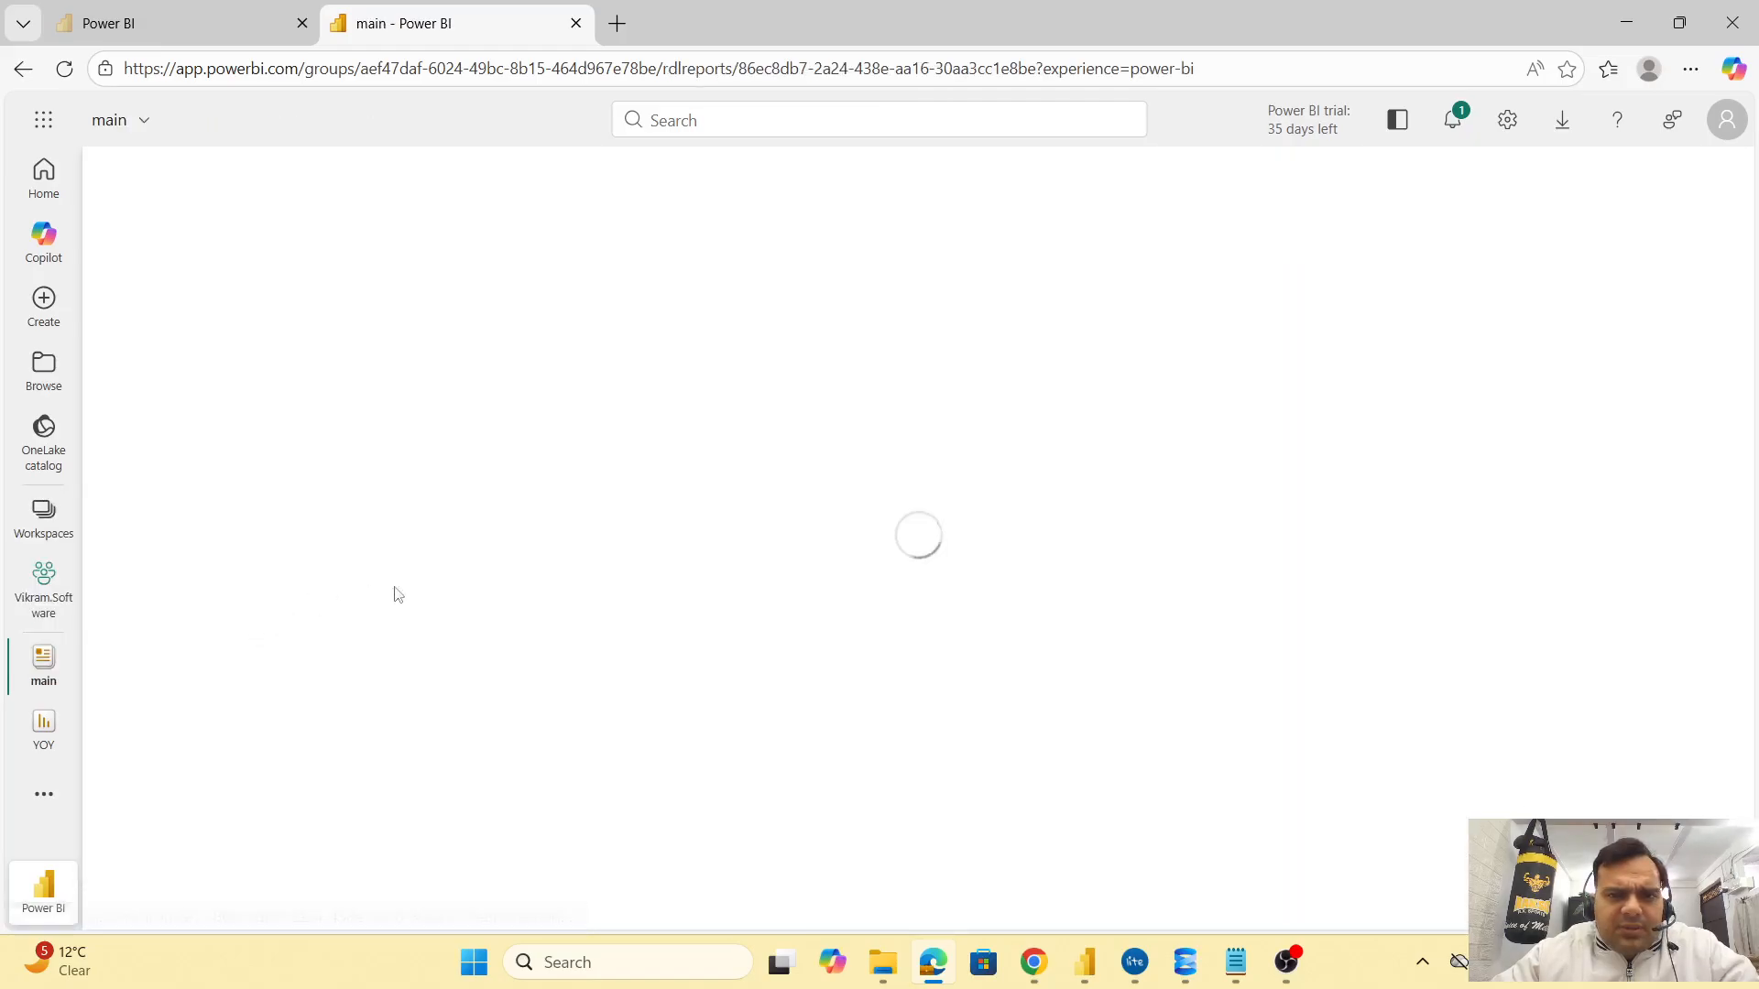
click(25, 71)
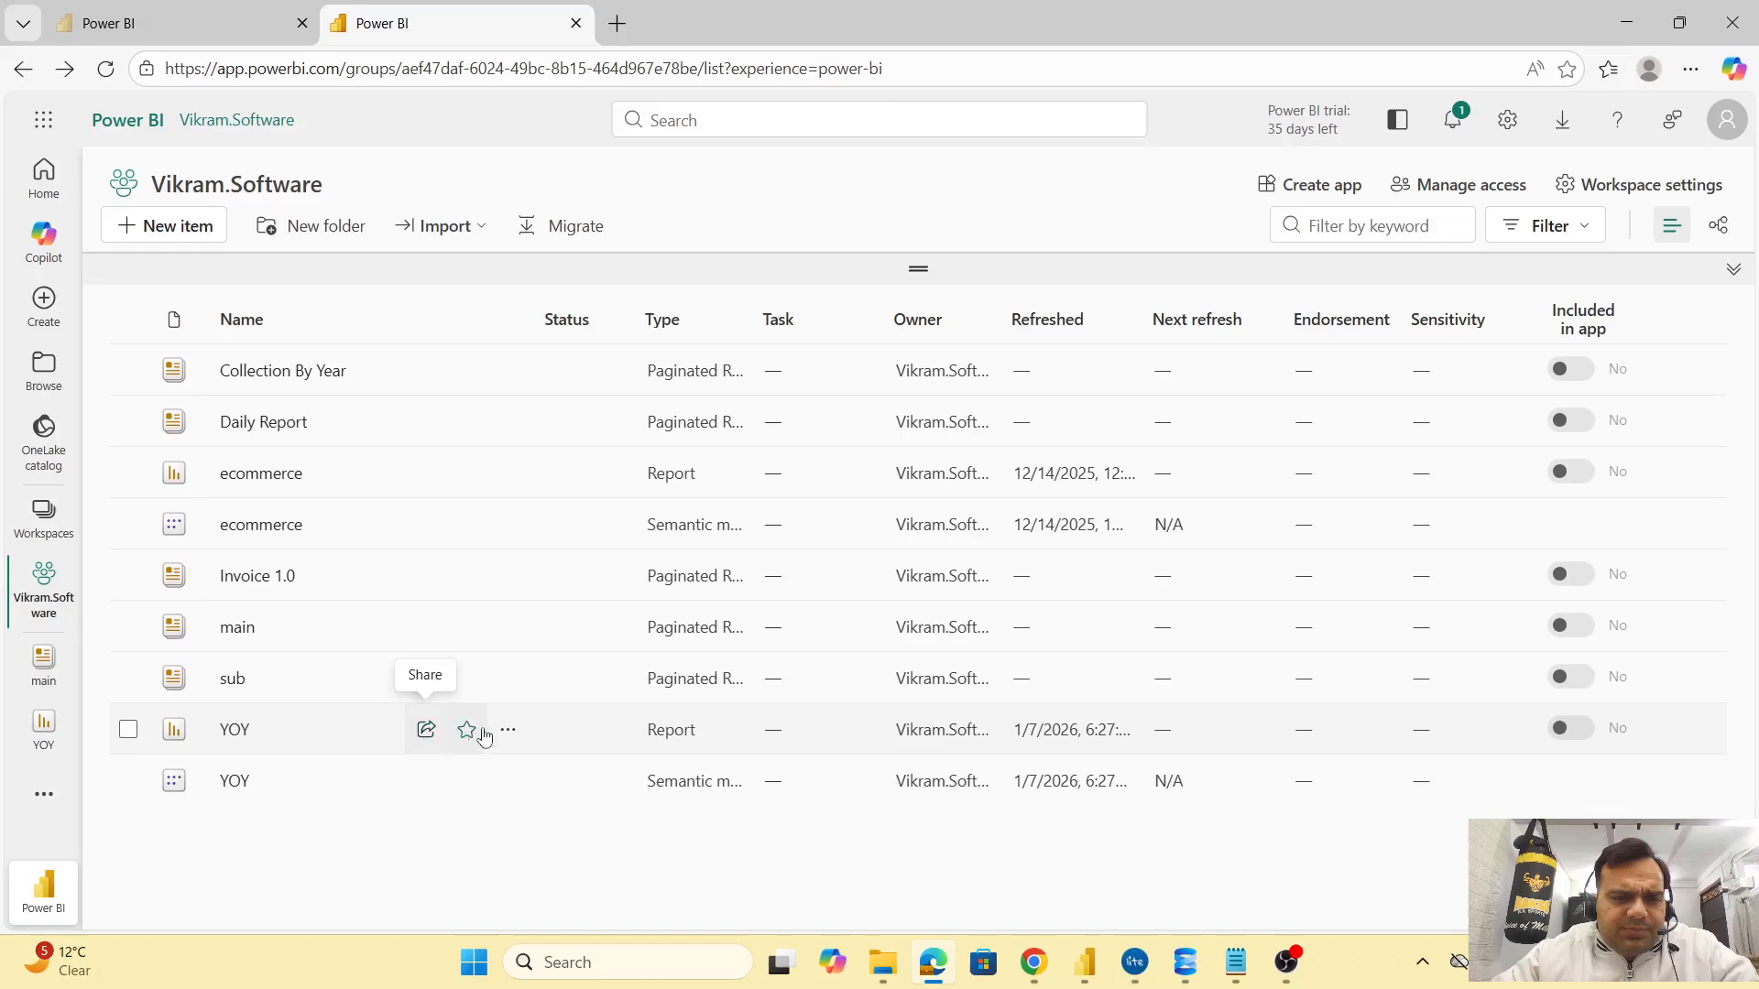
click(508, 730)
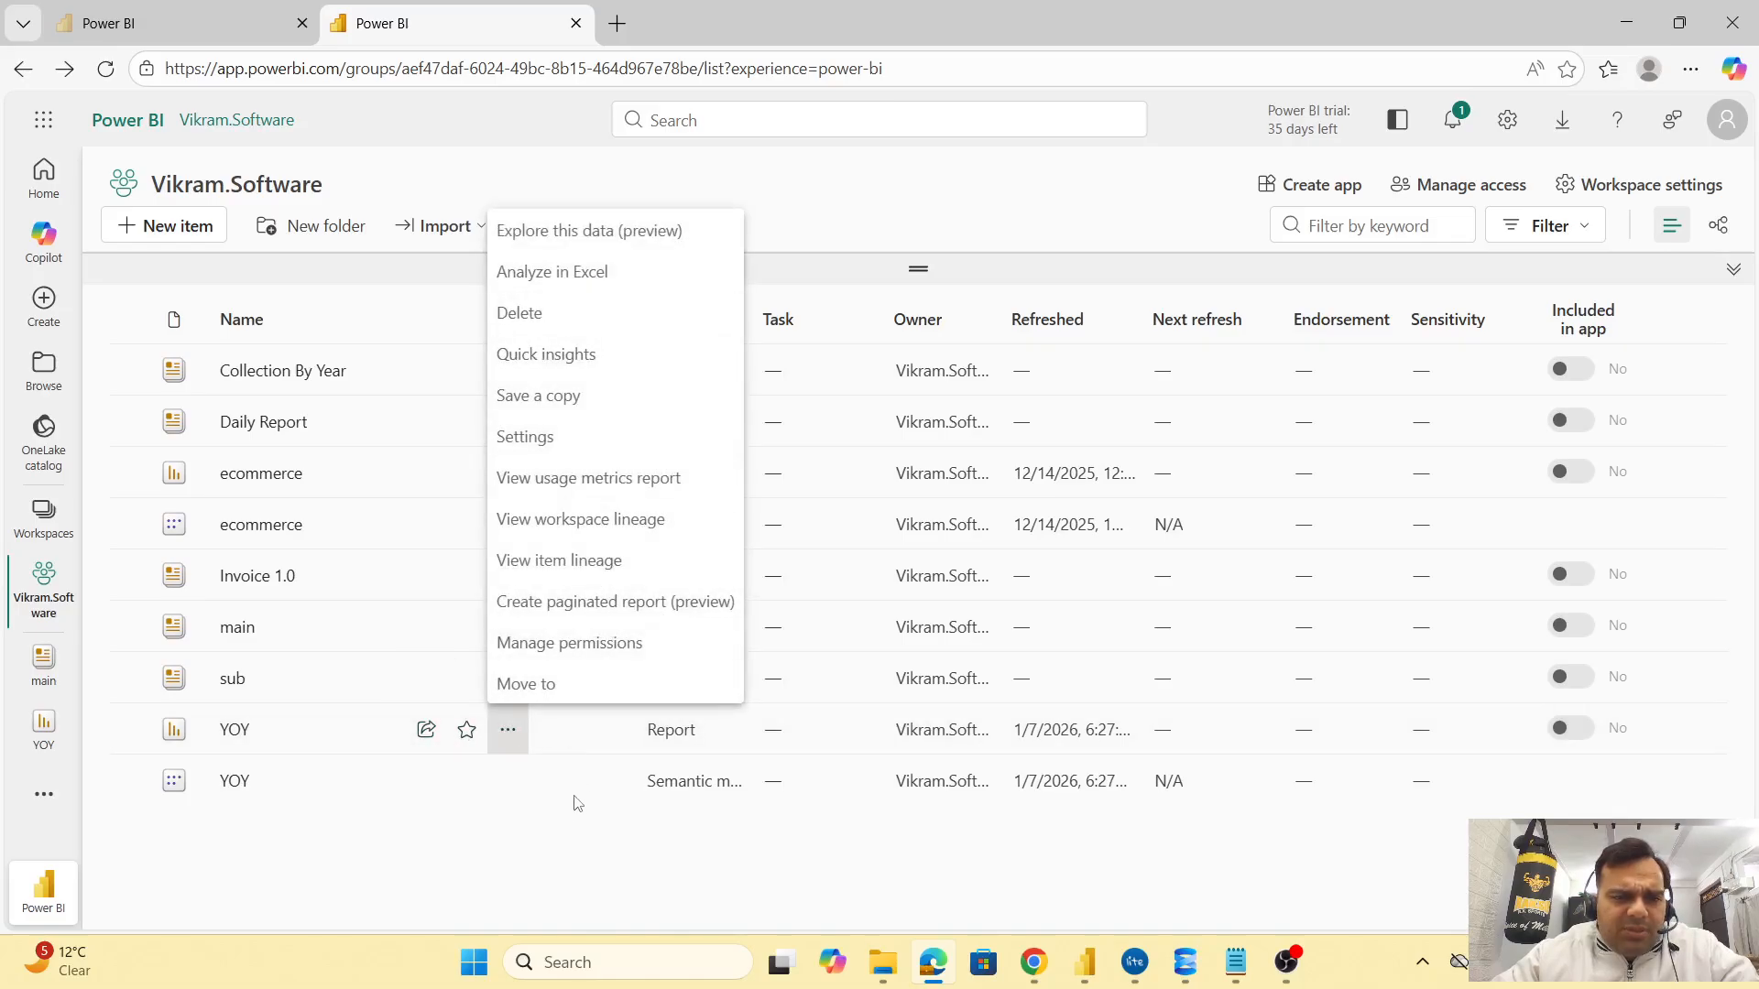
click(578, 641)
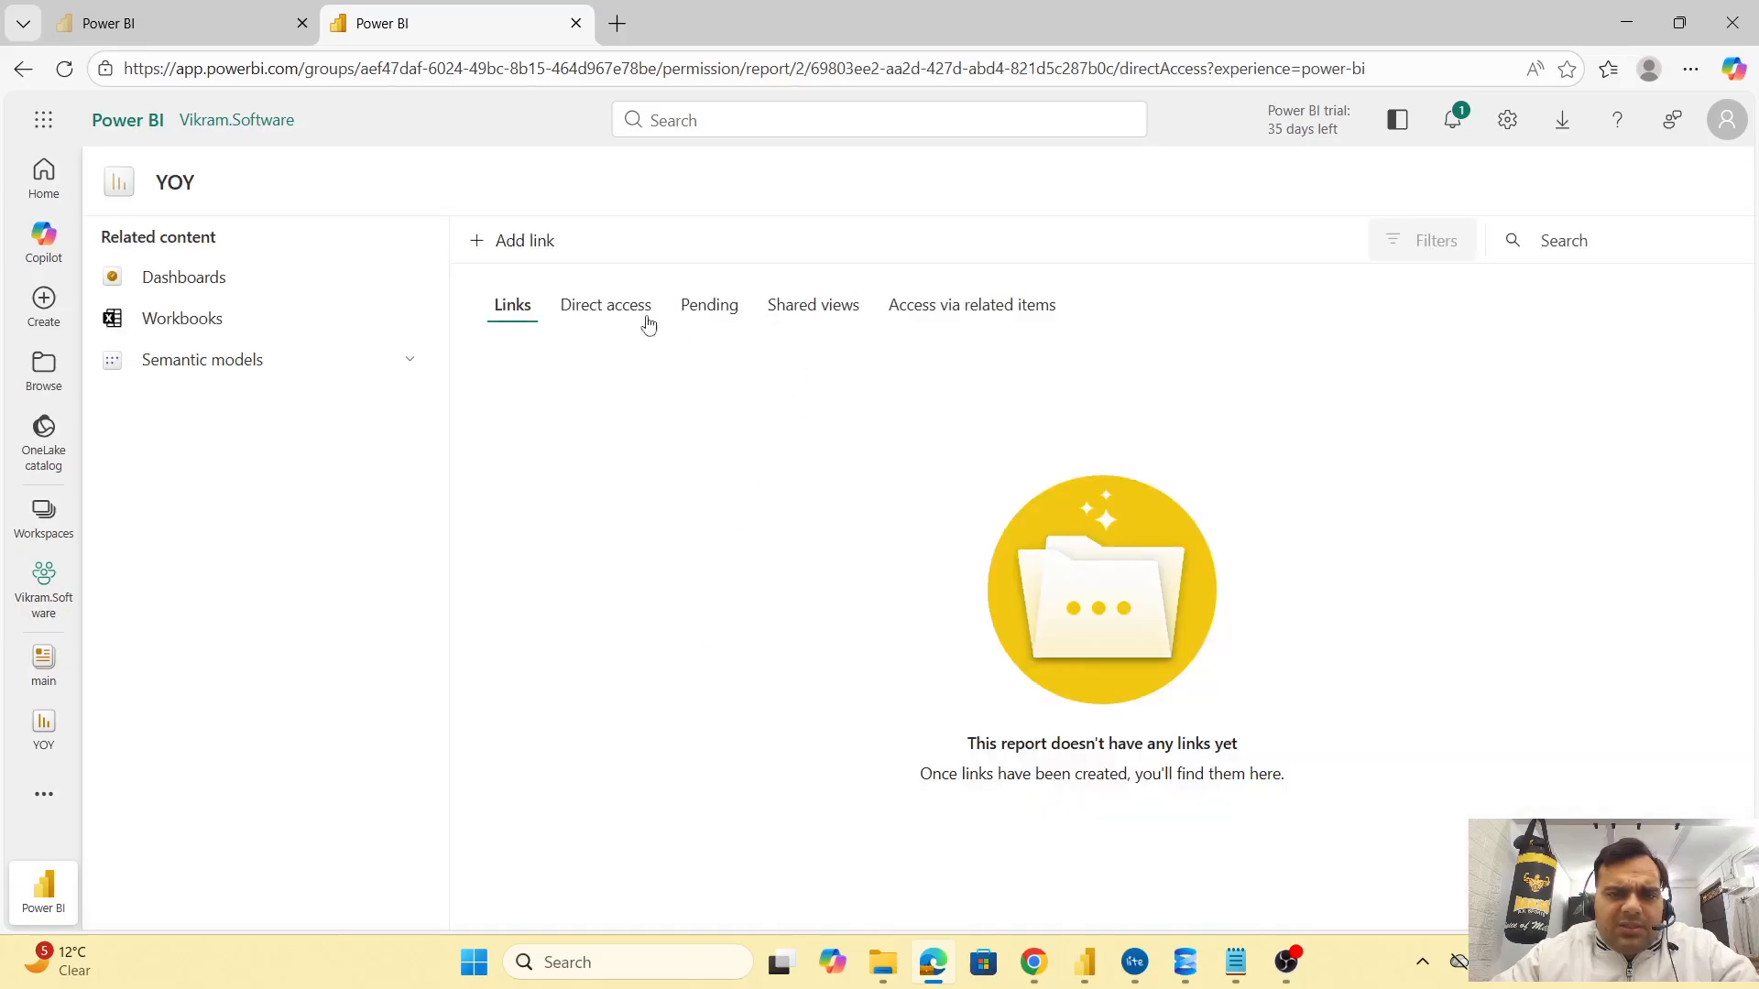
Show the Direct access list on the YOY report's permissions page
click(656, 322)
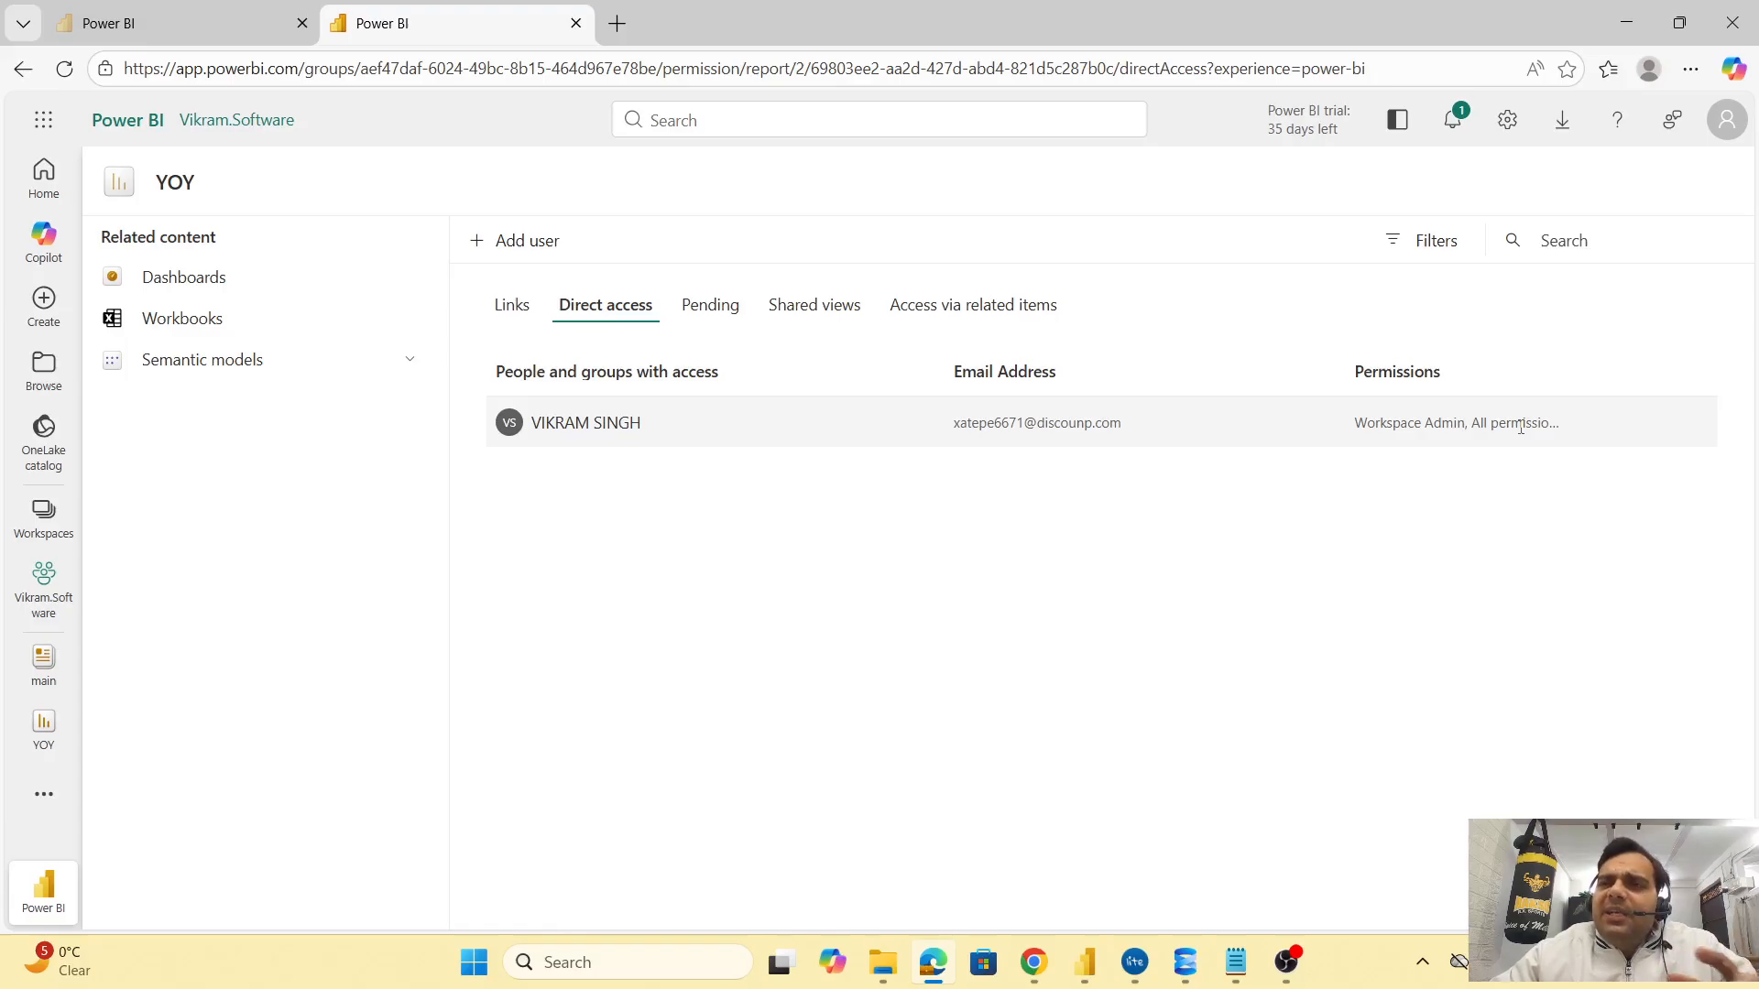
In a new browser tab, search Google for 'power bi report access permissions'
click(616, 23)
click(641, 73)
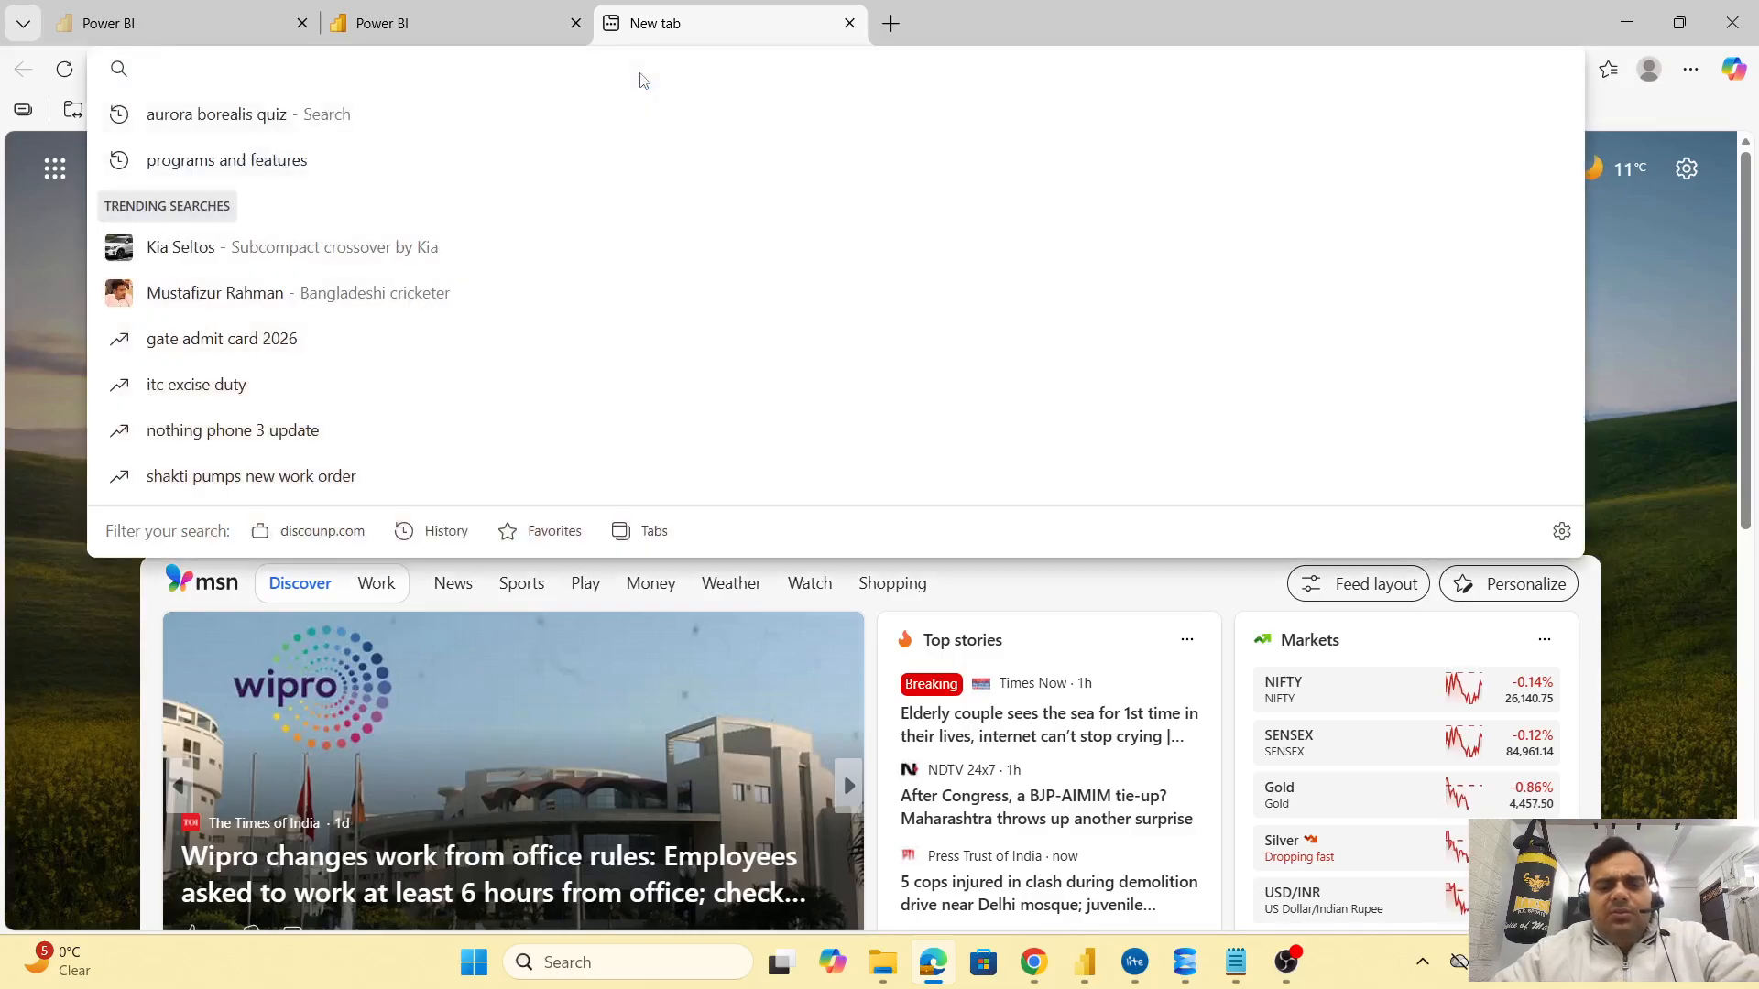
text(google.com)
key(Return)
text(power )
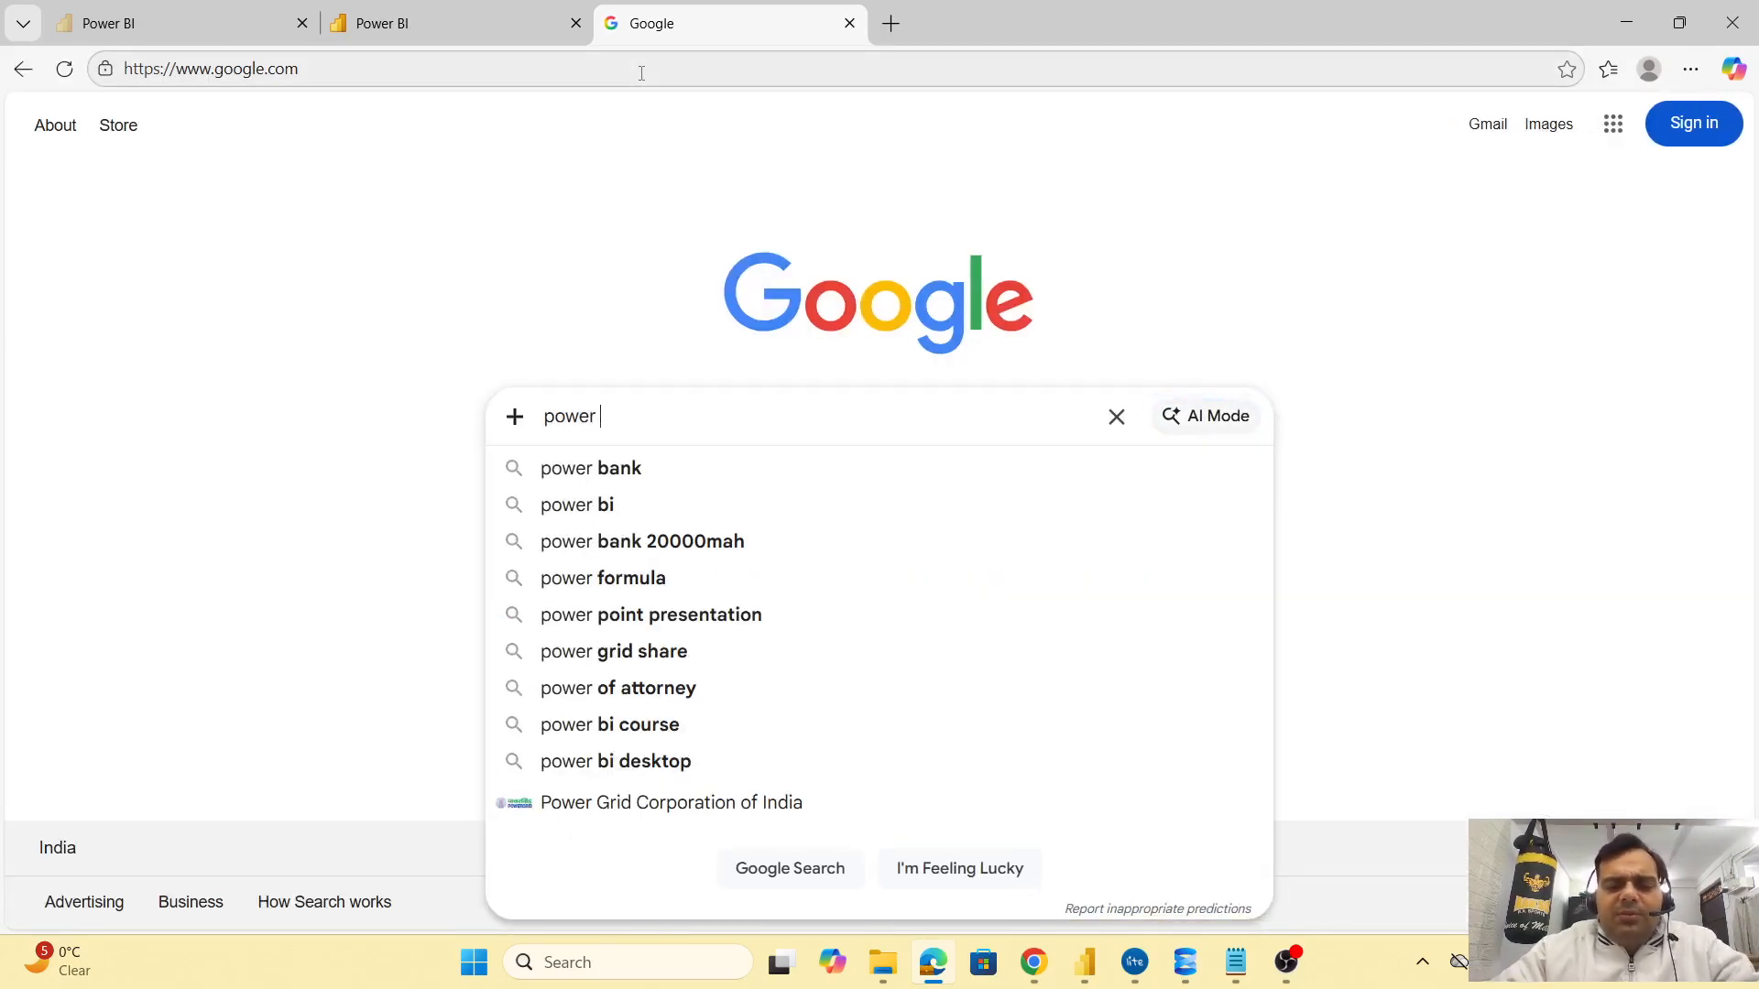
text(bi repo)
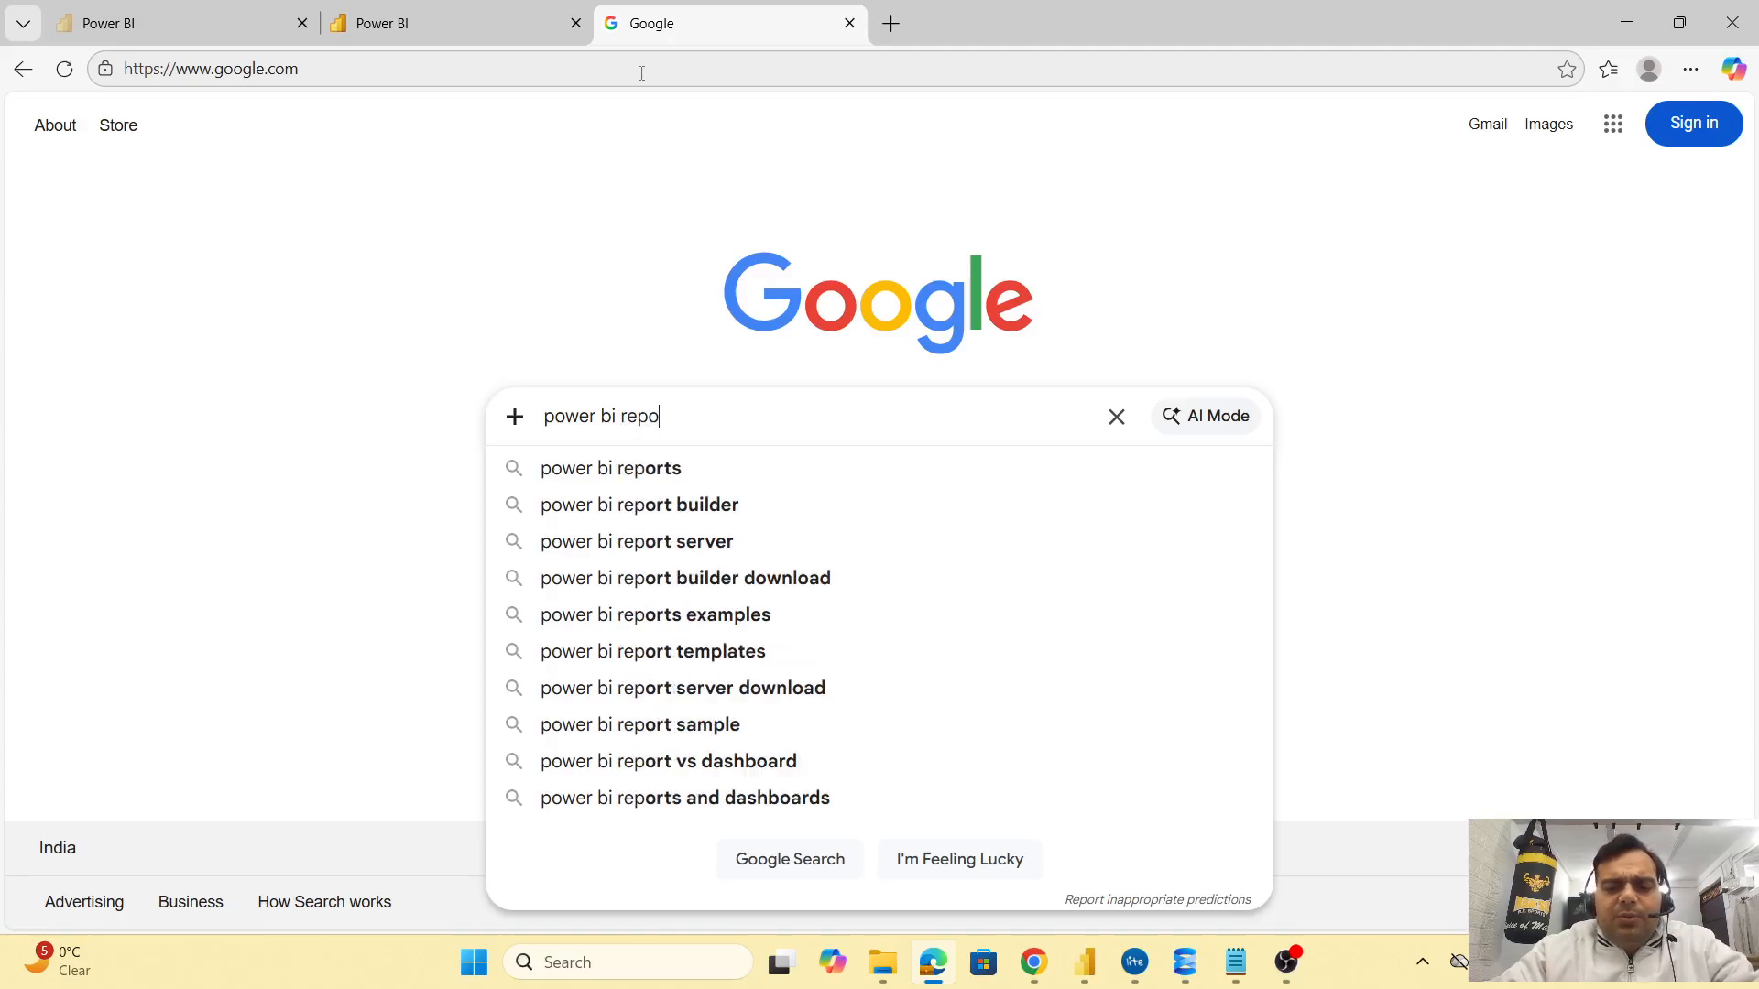
text(rt access)
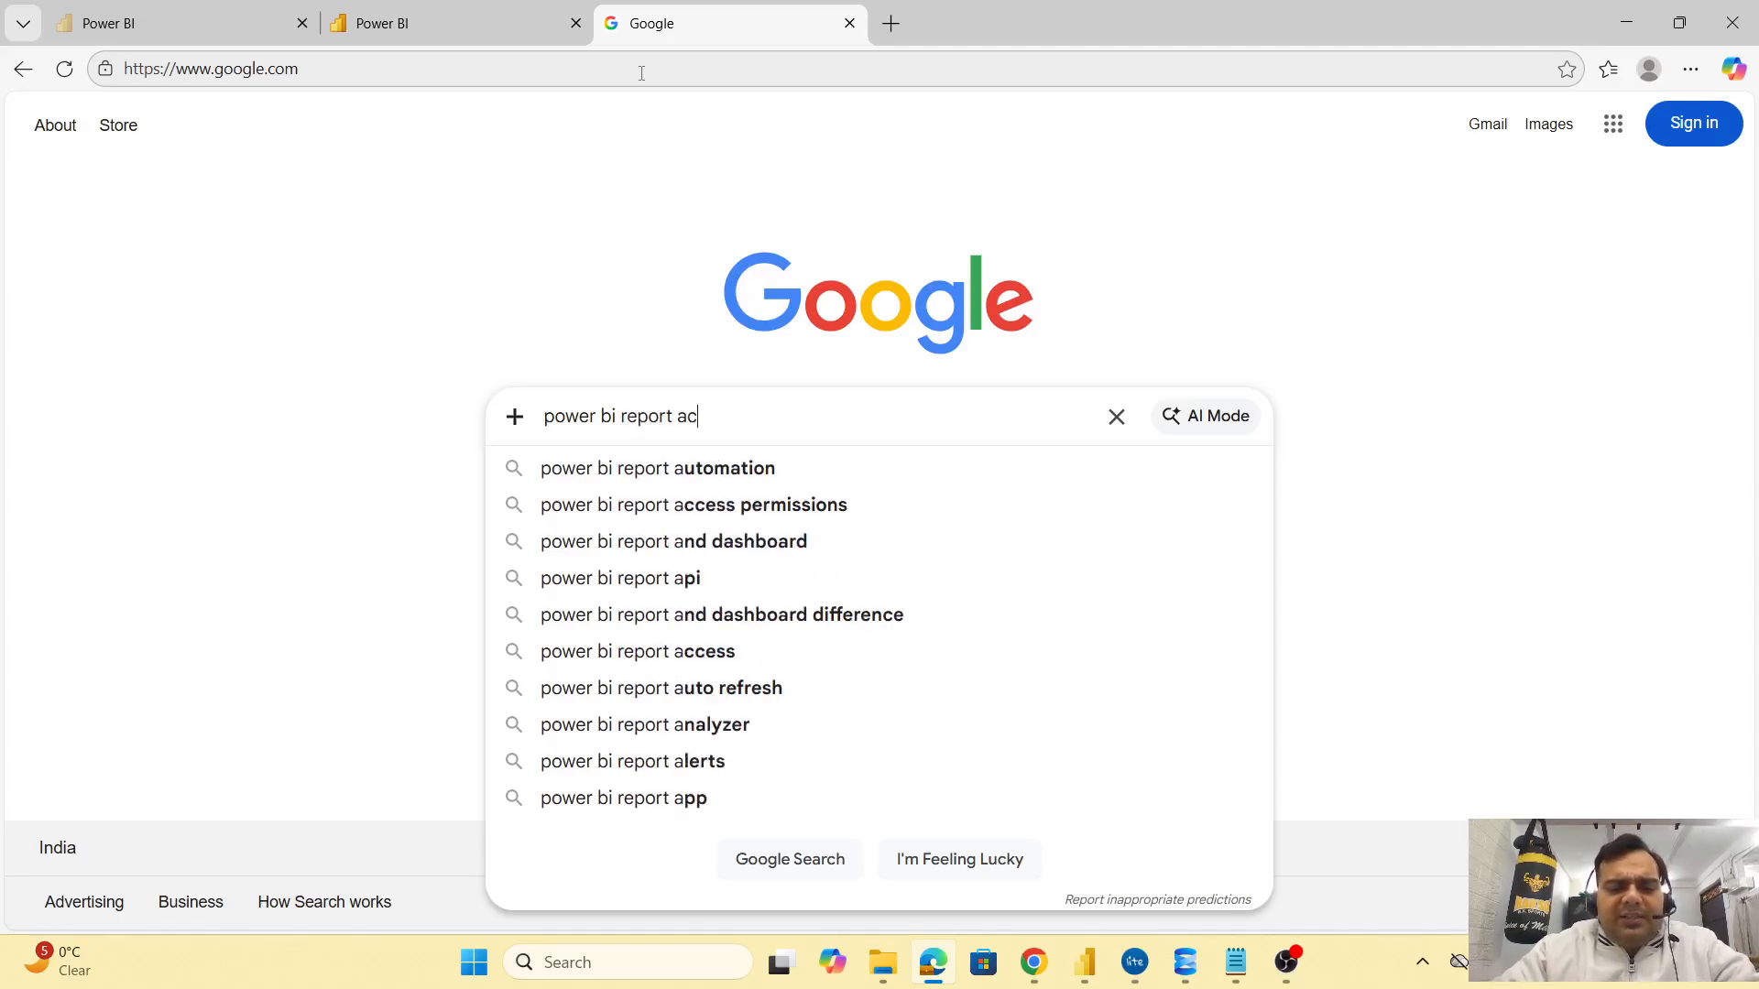
key(Down)
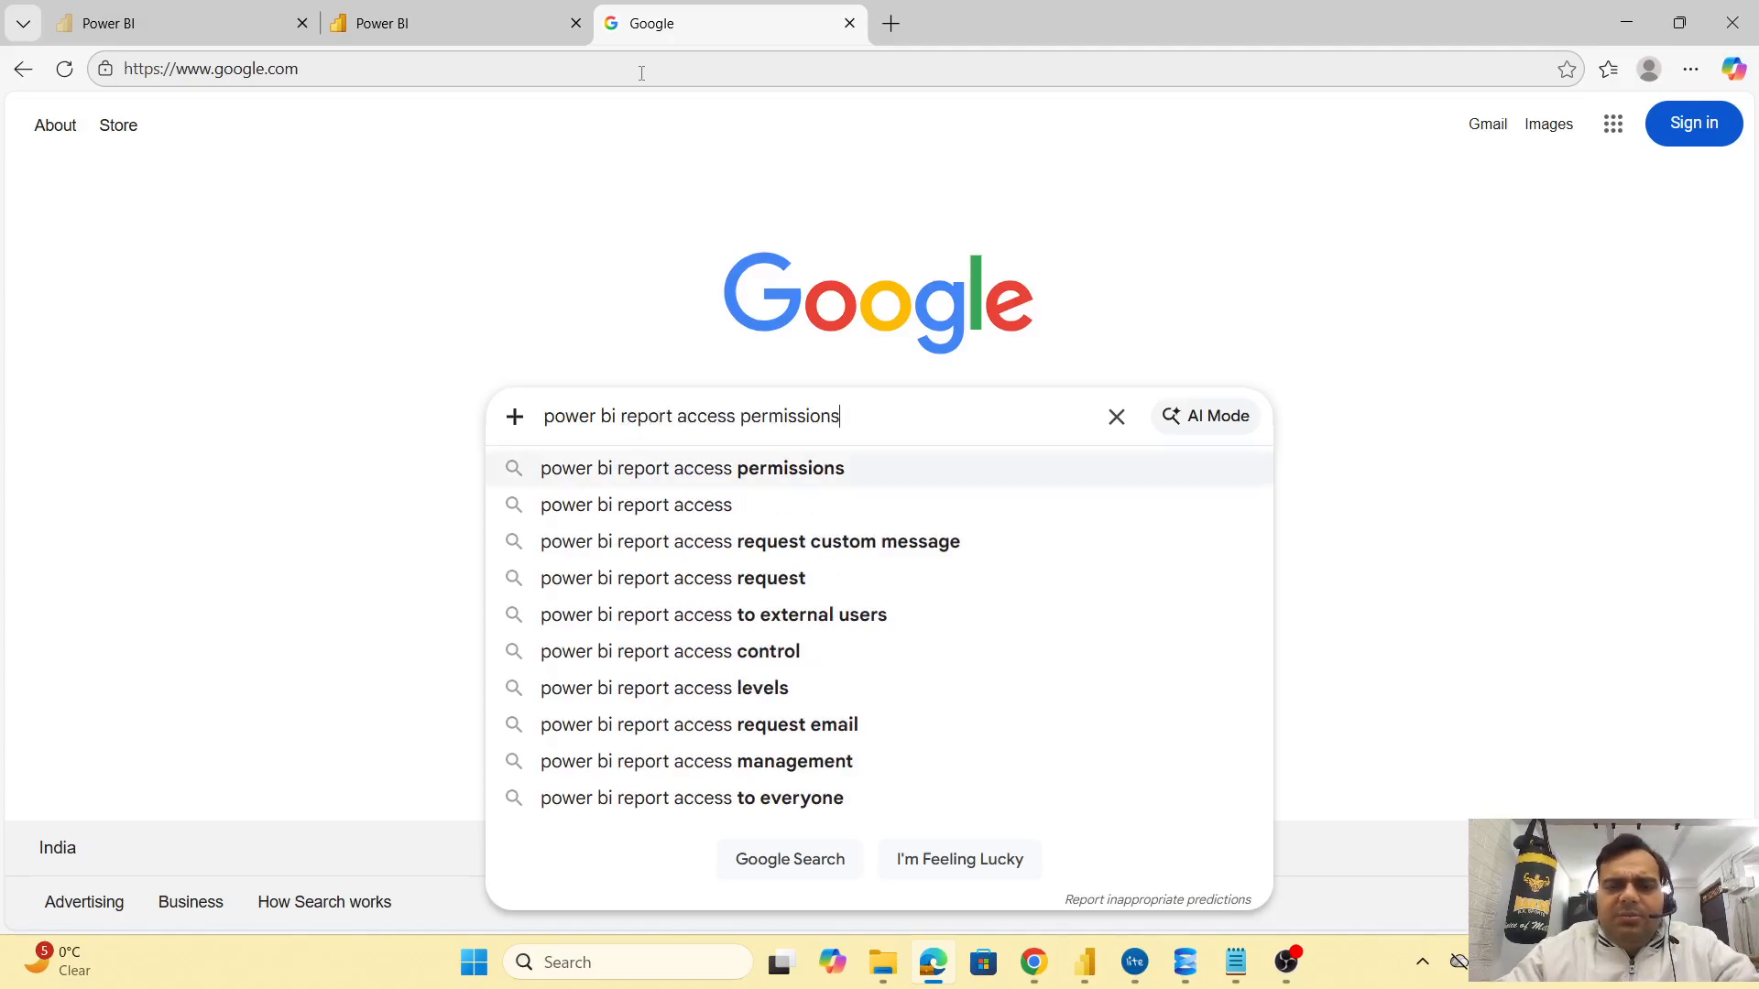
key(Return)
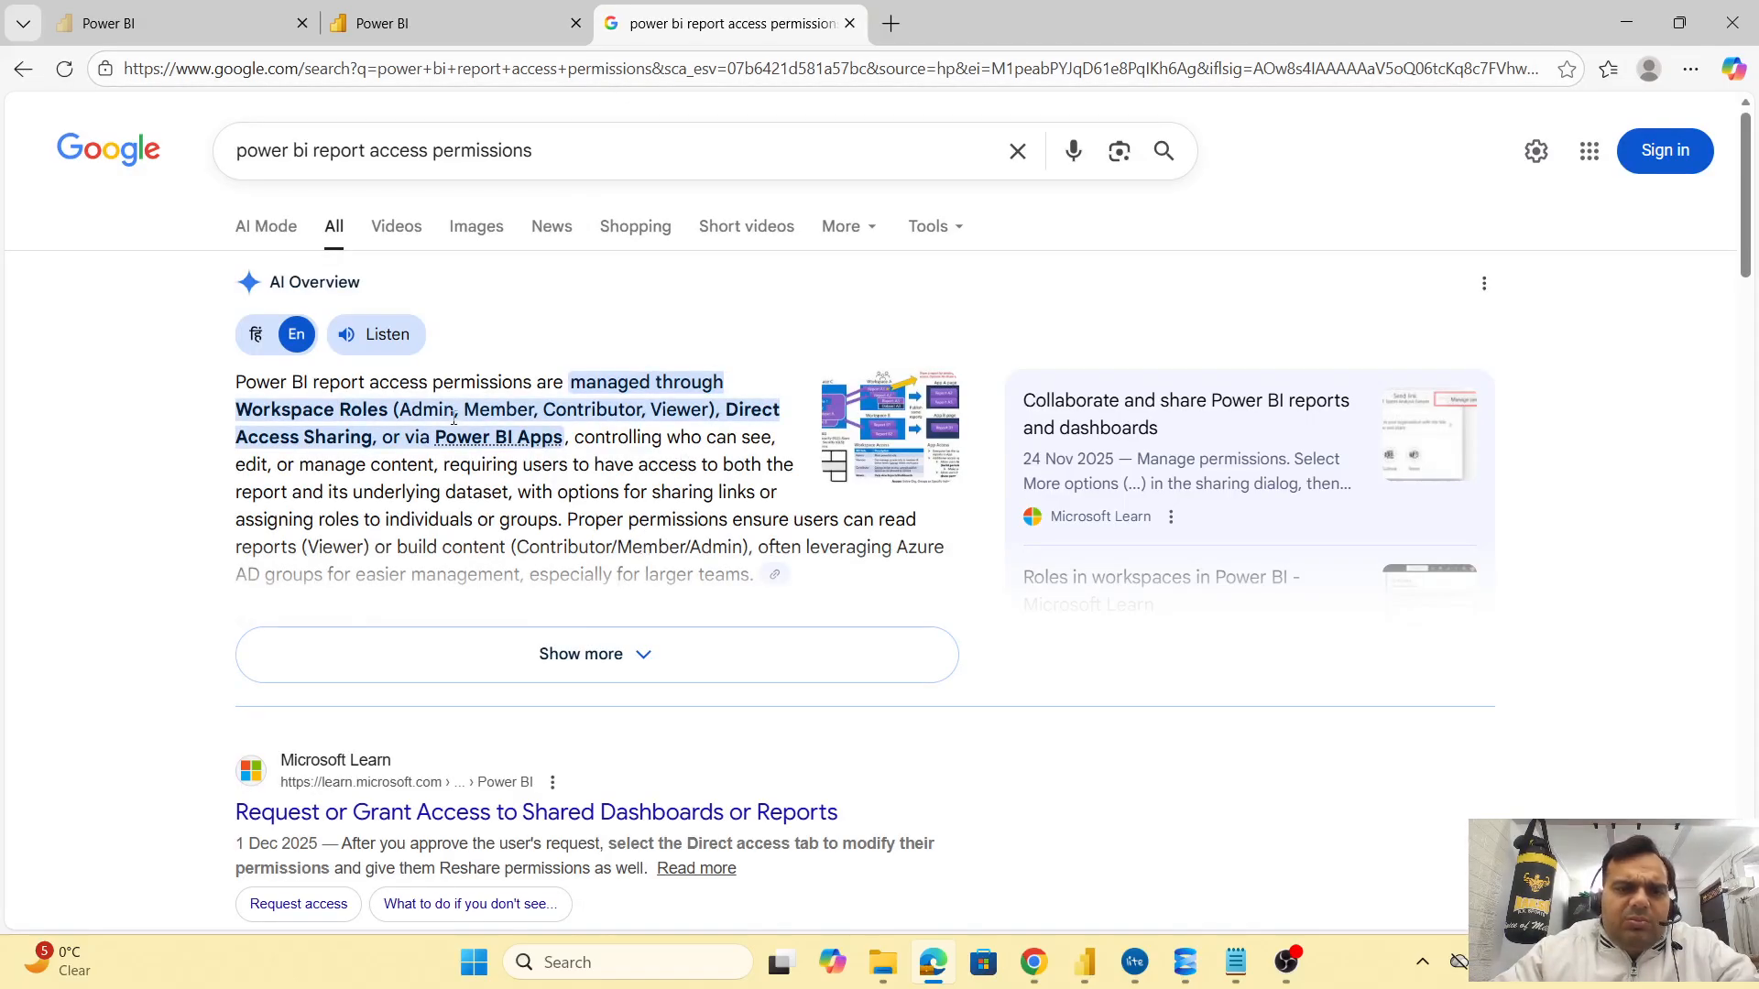
double_click(425, 412)
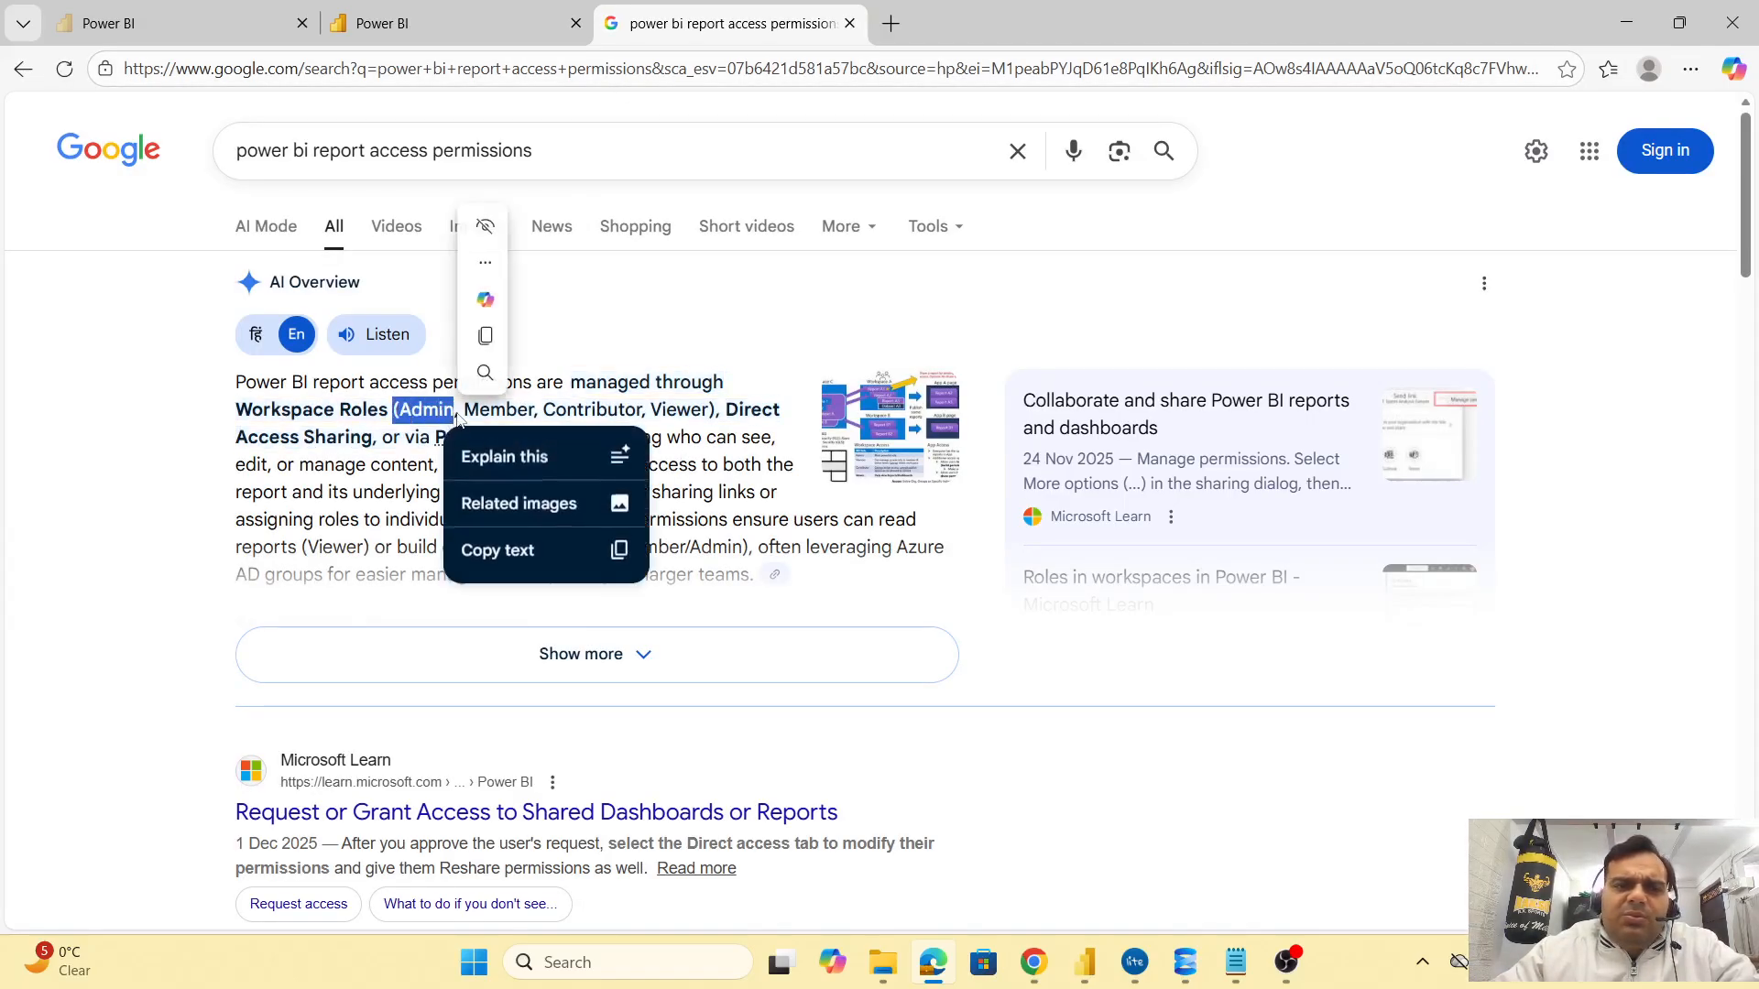
drag(485, 410, 506, 410)
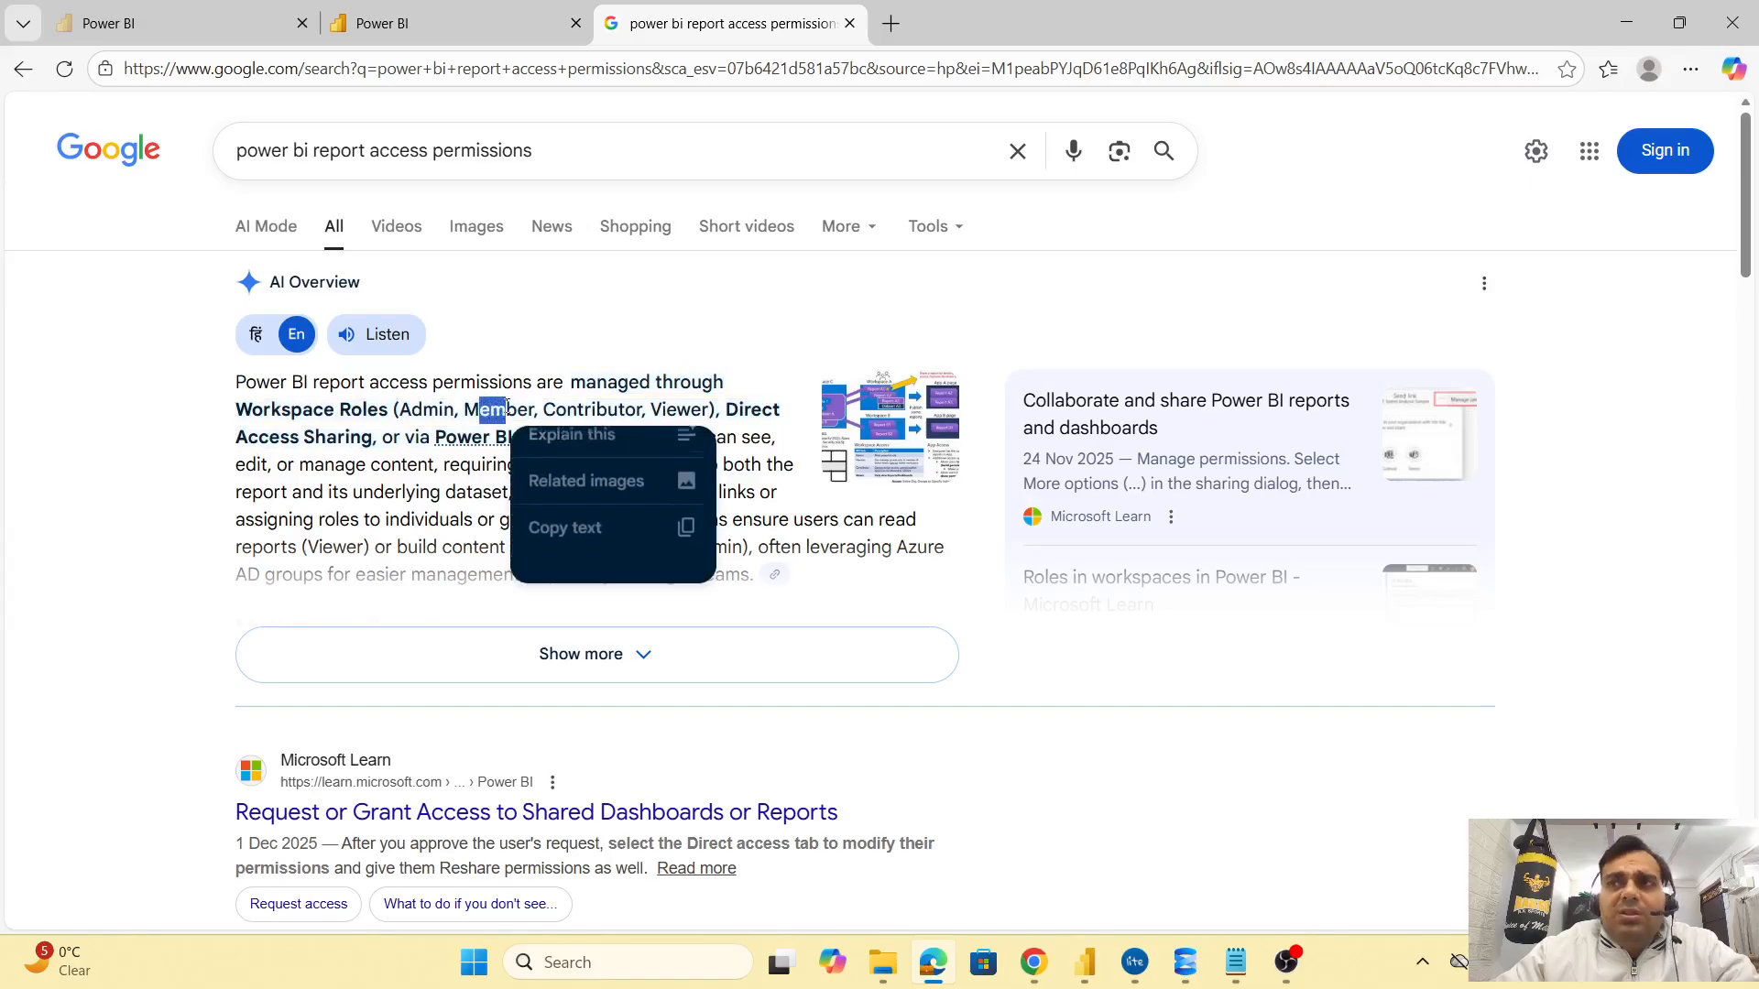
double_click(562, 412)
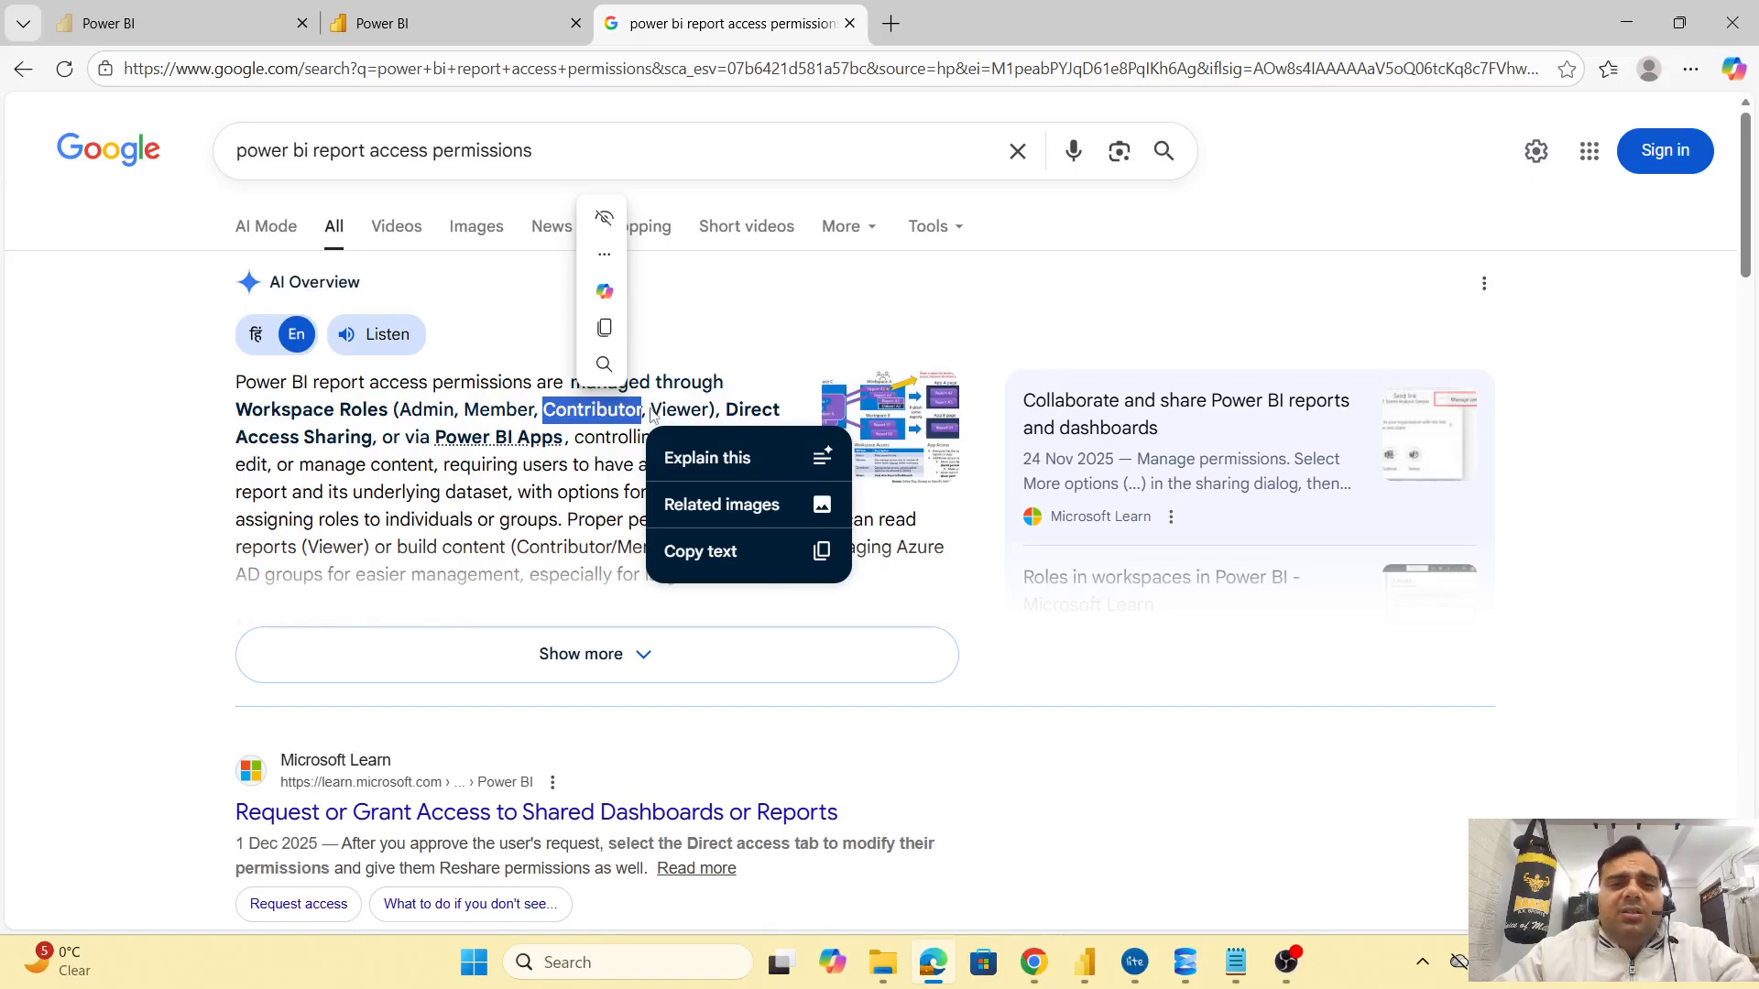
double_click(678, 412)
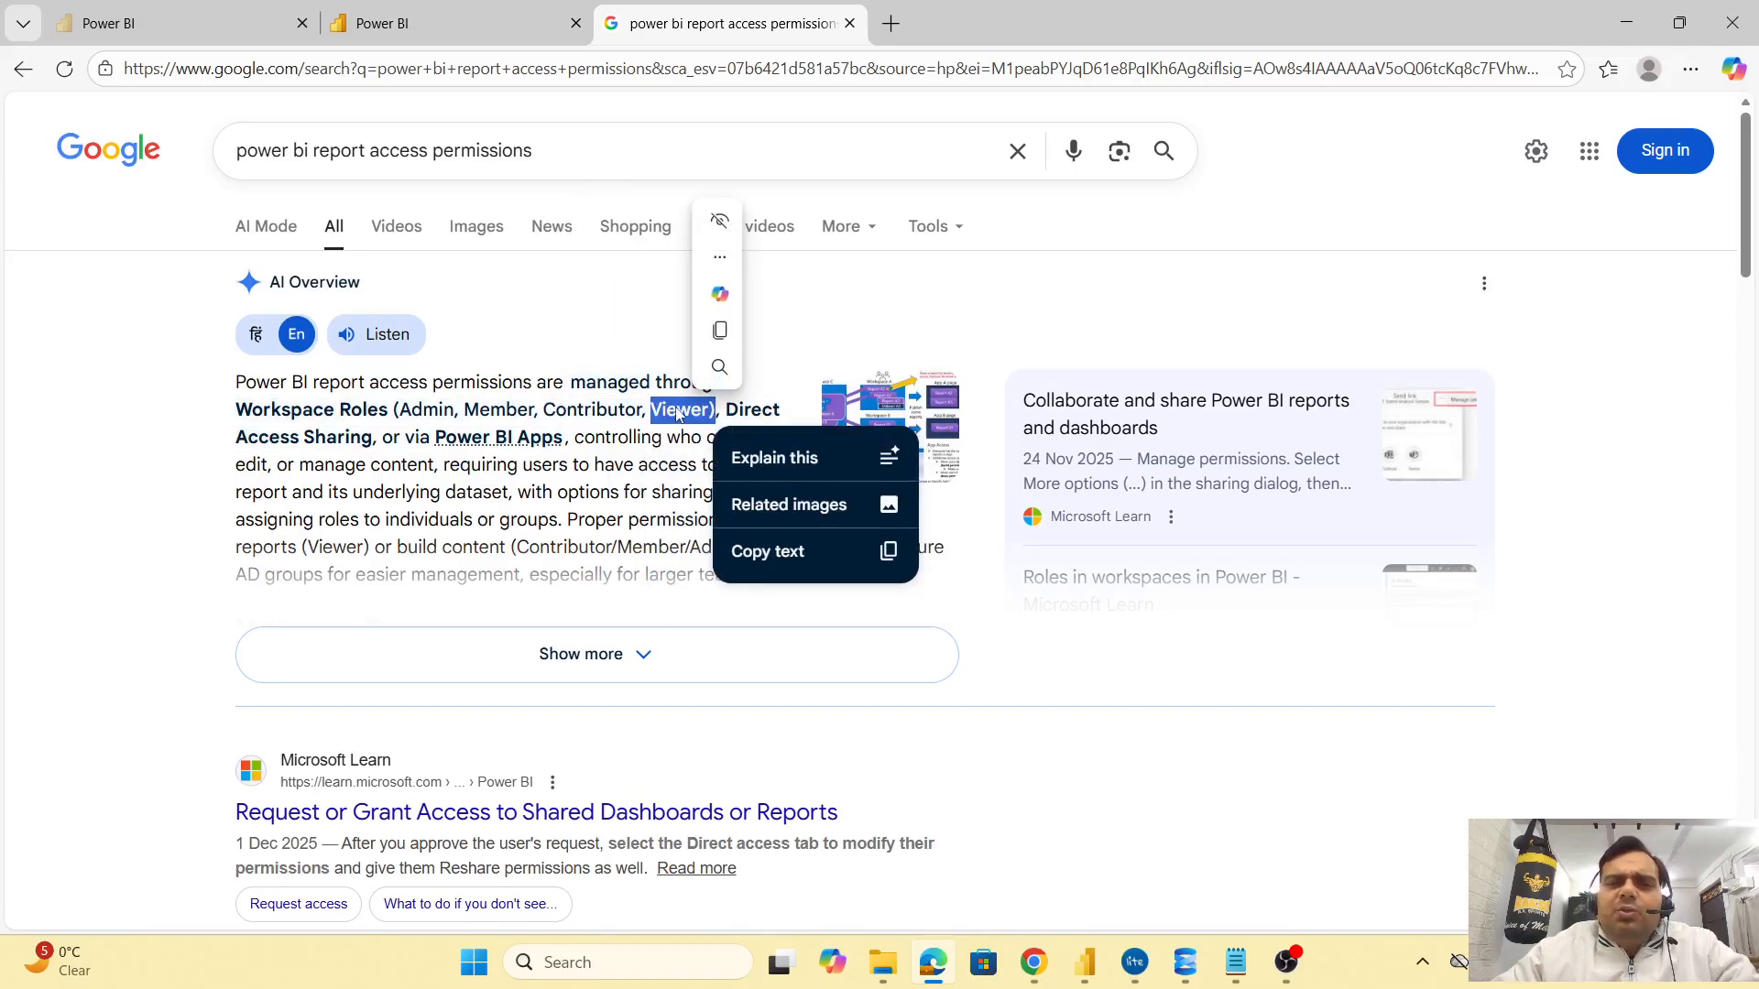
double_click(495, 411)
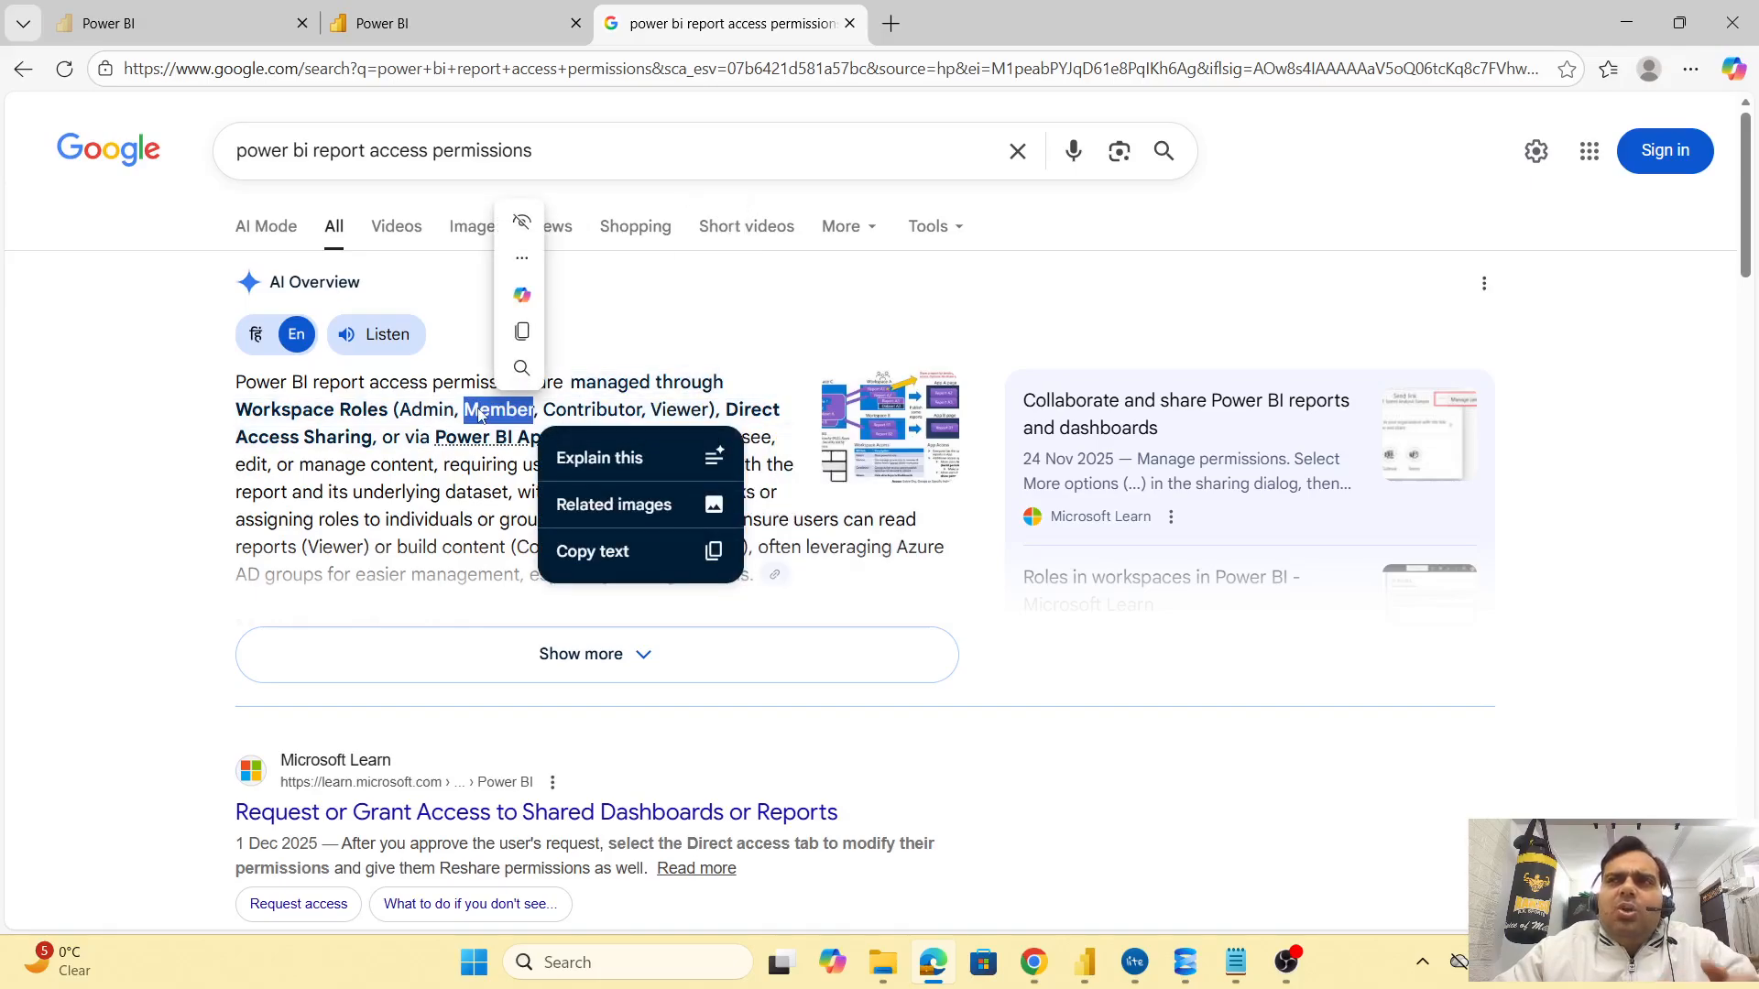
double_click(682, 411)
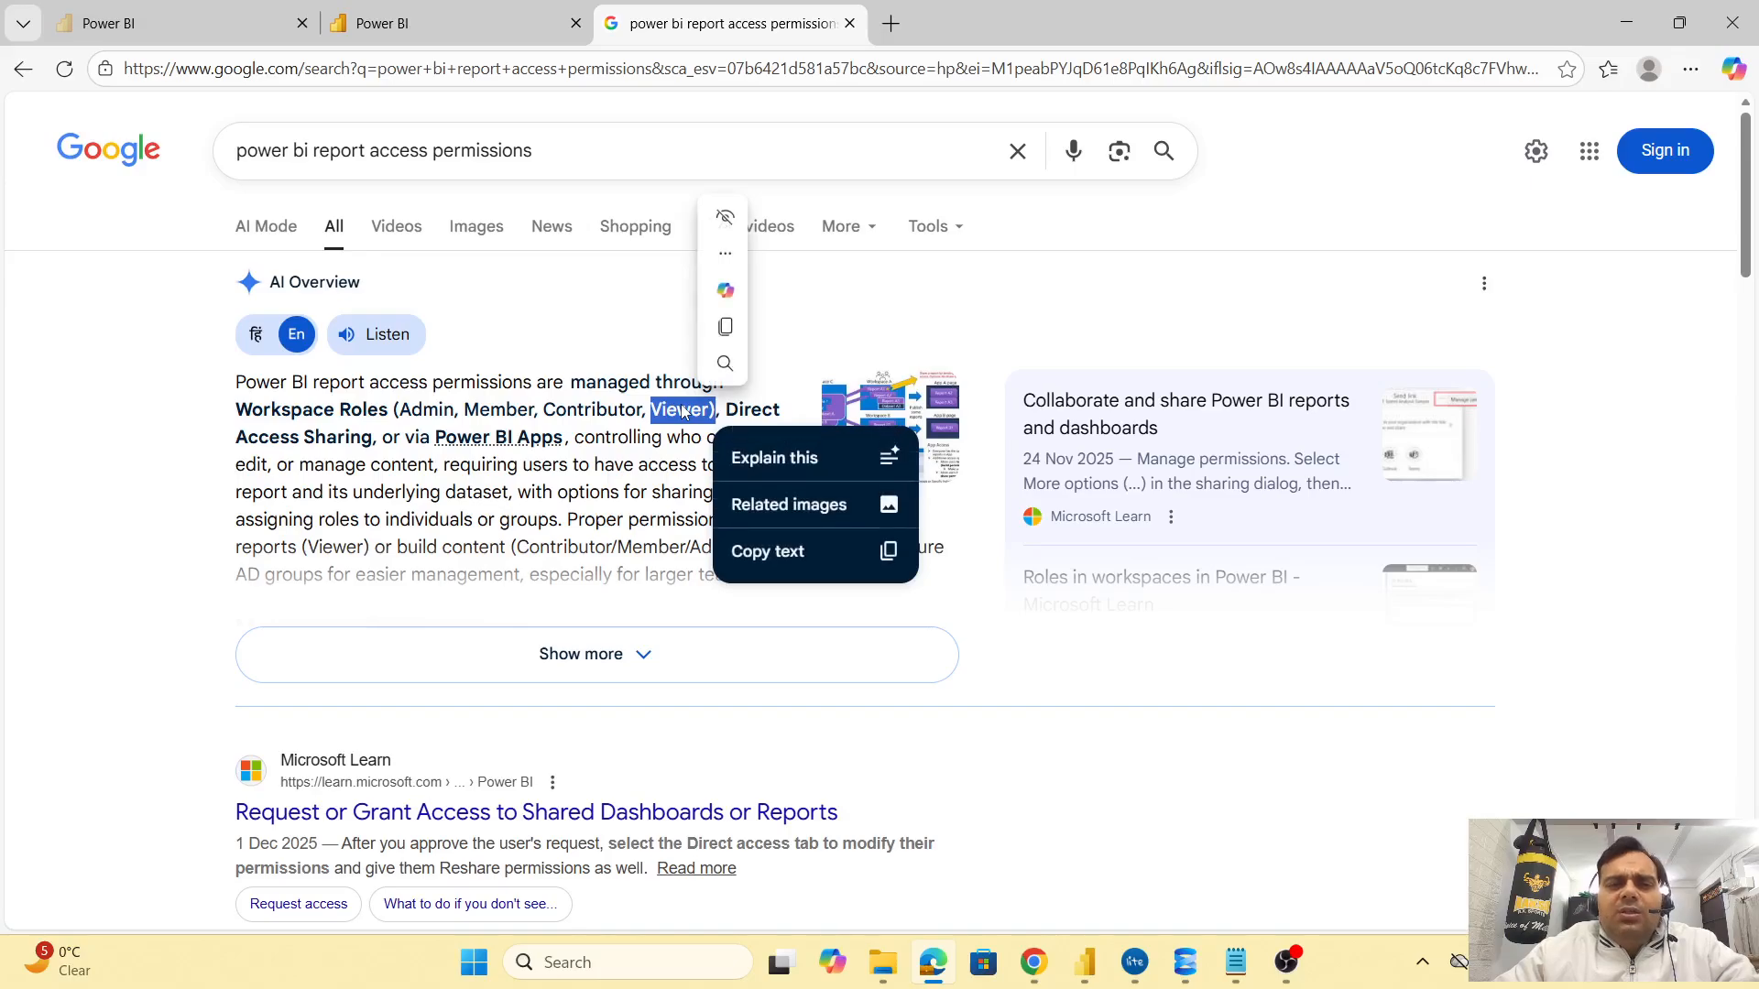
click(601, 420)
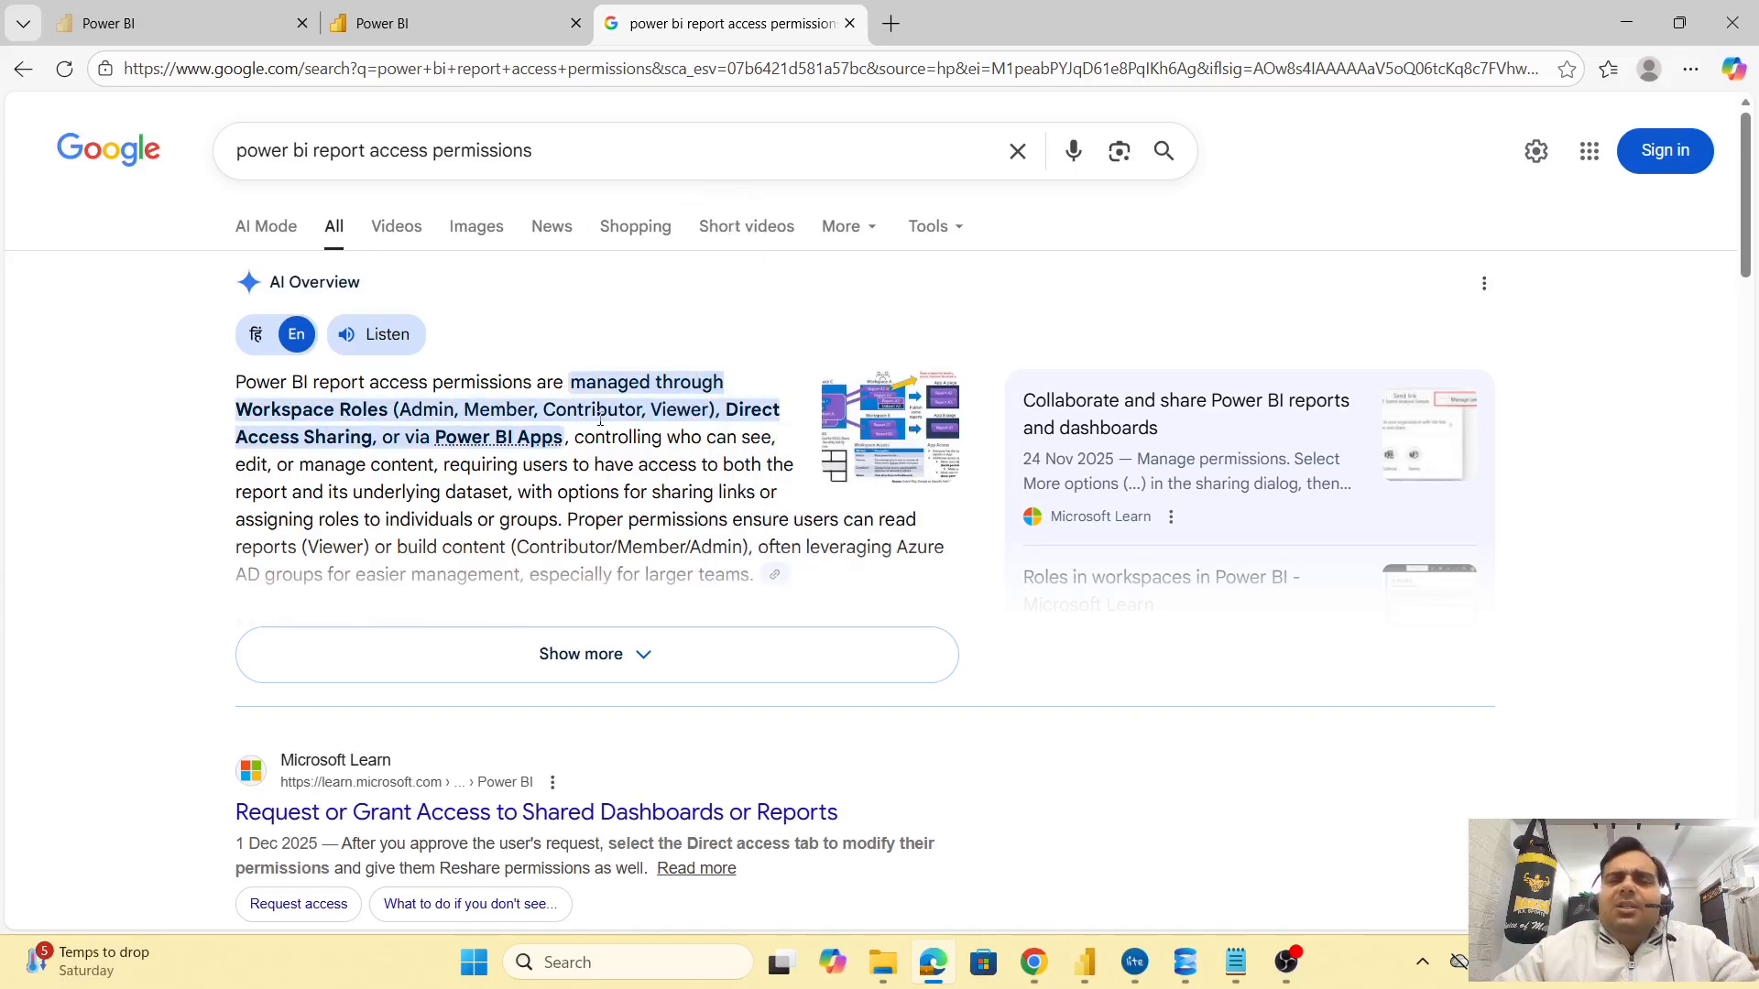
Go back to the Power BI tab with the YOY report's direct access list
click(488, 35)
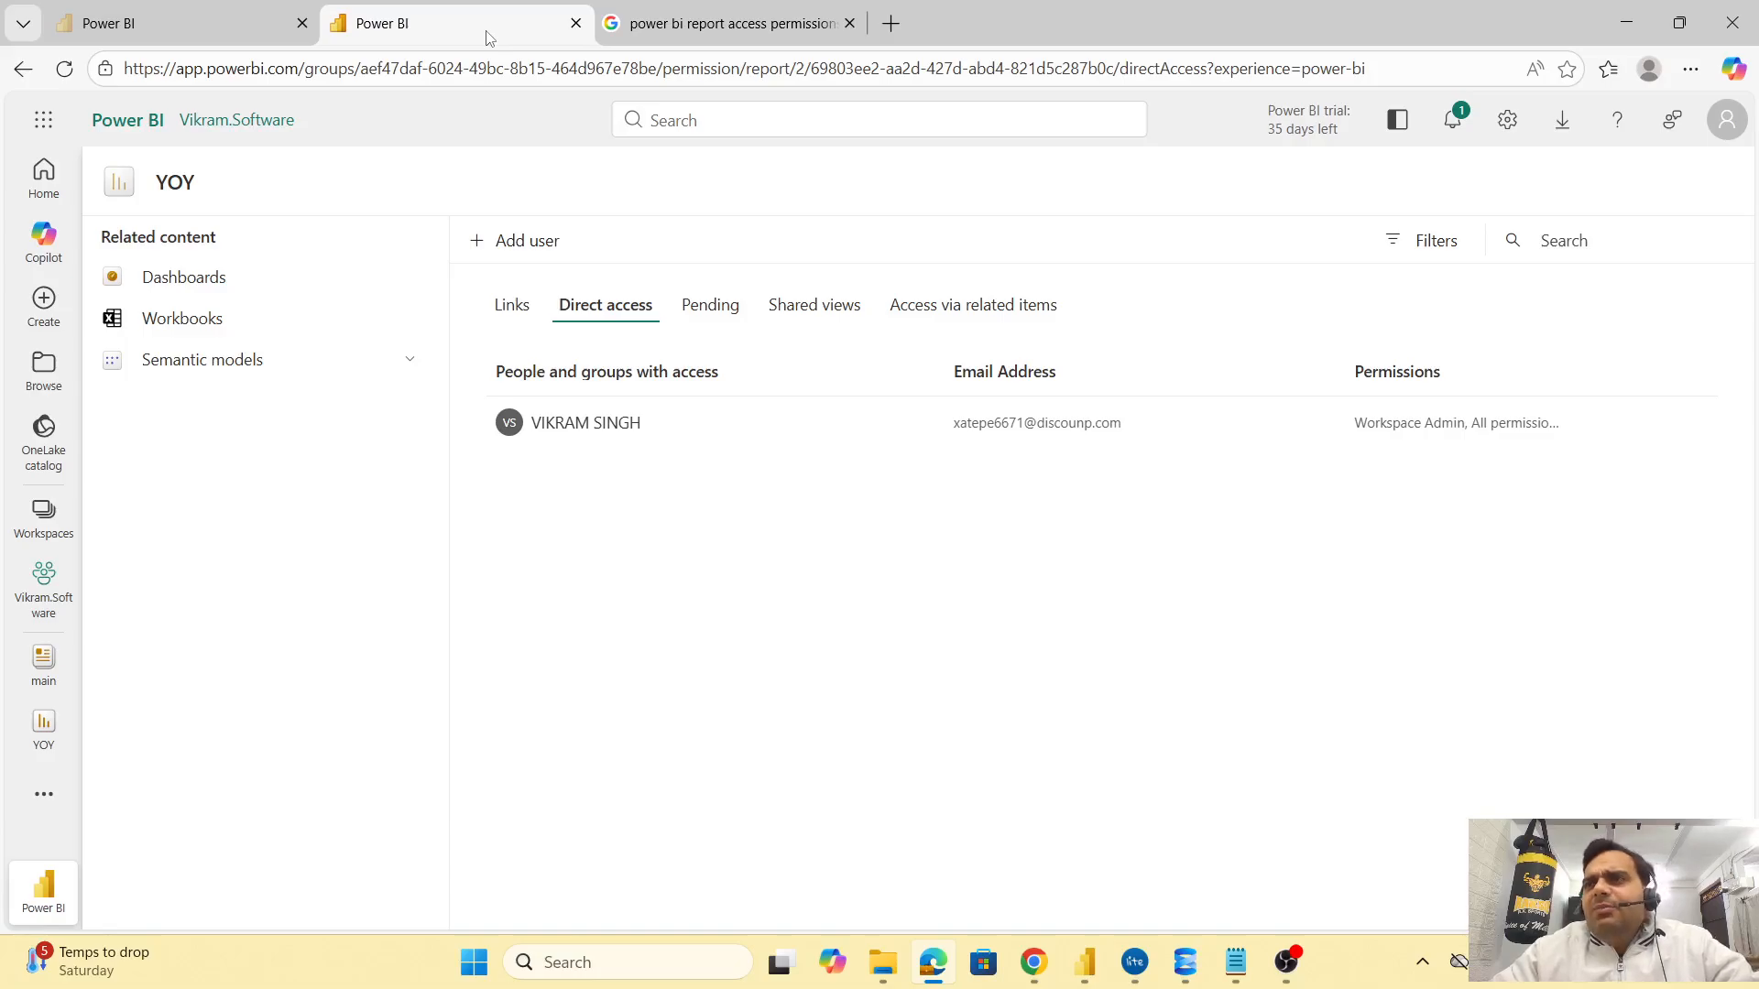